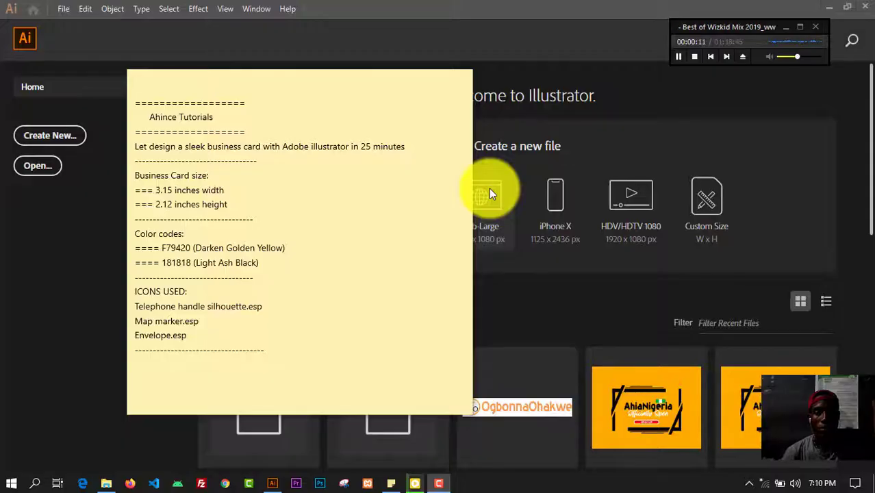
- From the Illustrator Home screen, start a new document with the Custom Size preset
left_click(277, 202)
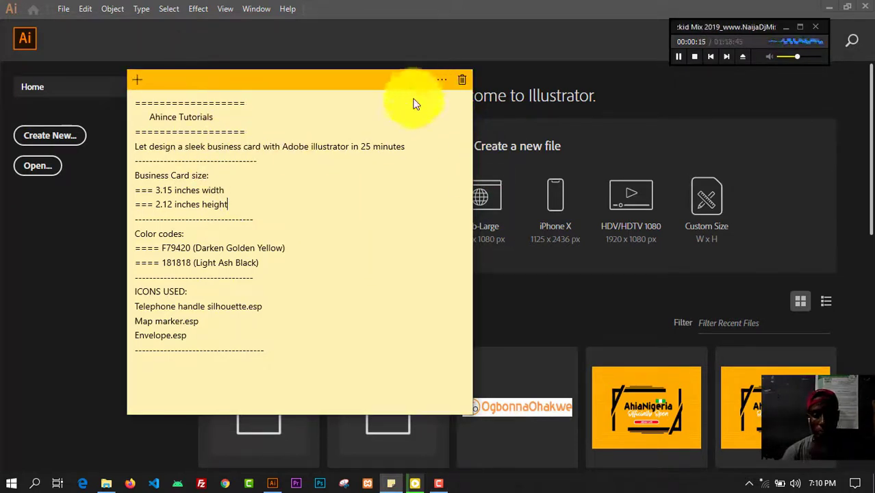
left_click(584, 115)
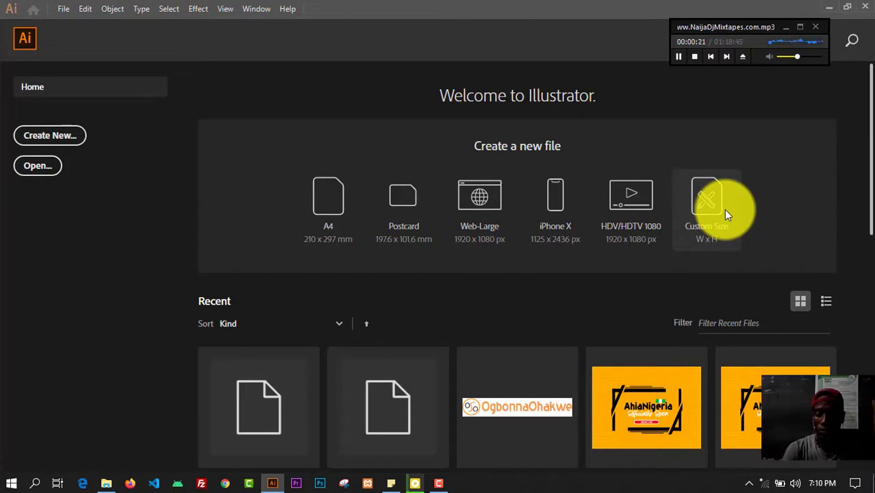
left_click(724, 210)
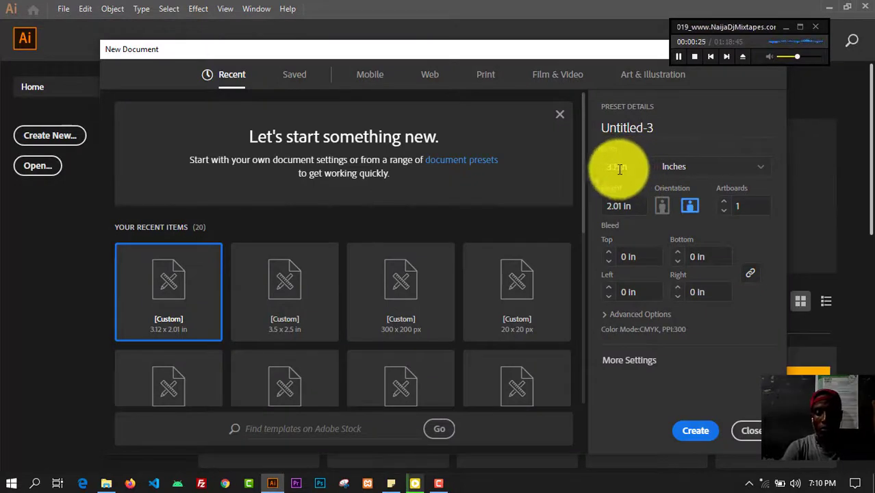
- Create a 3.15 × 2.12 inch document for the business card
left_click(391, 483)
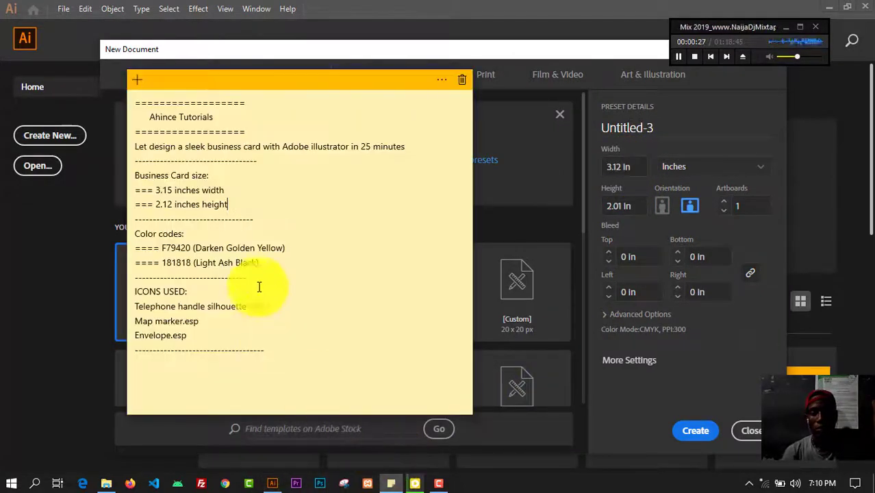
left_click(621, 167)
type("3.15")
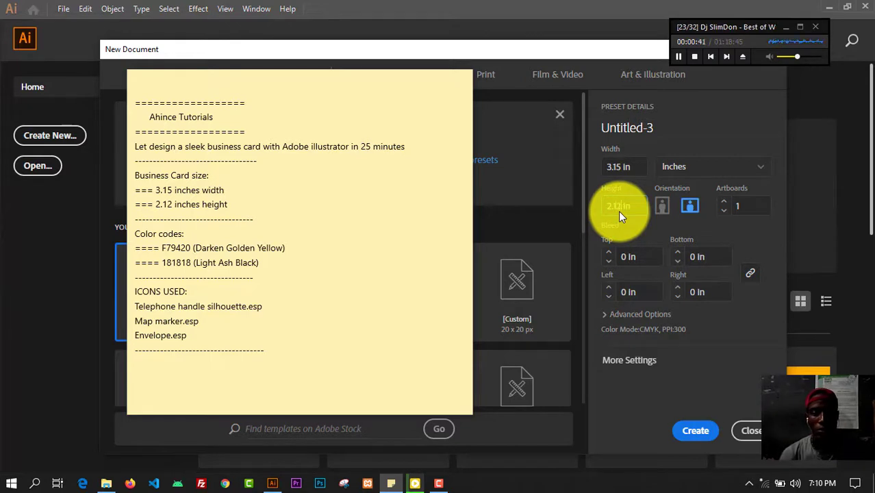
left_click(620, 215)
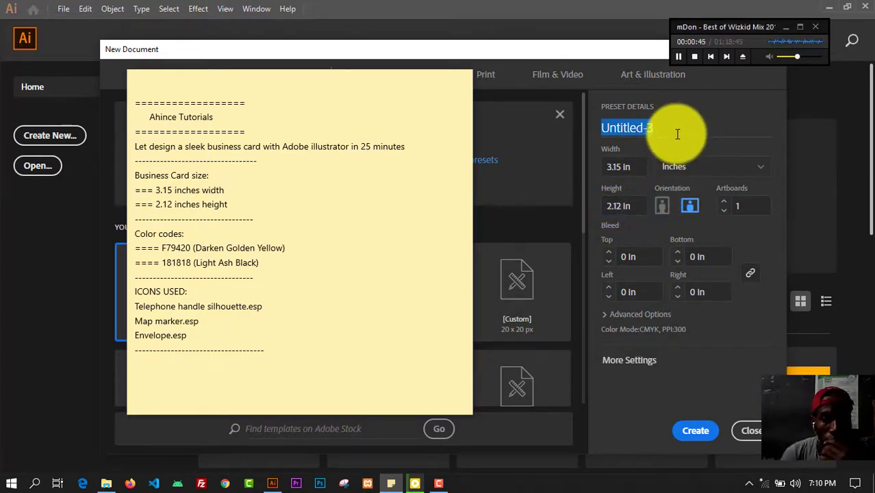
left_click(692, 427)
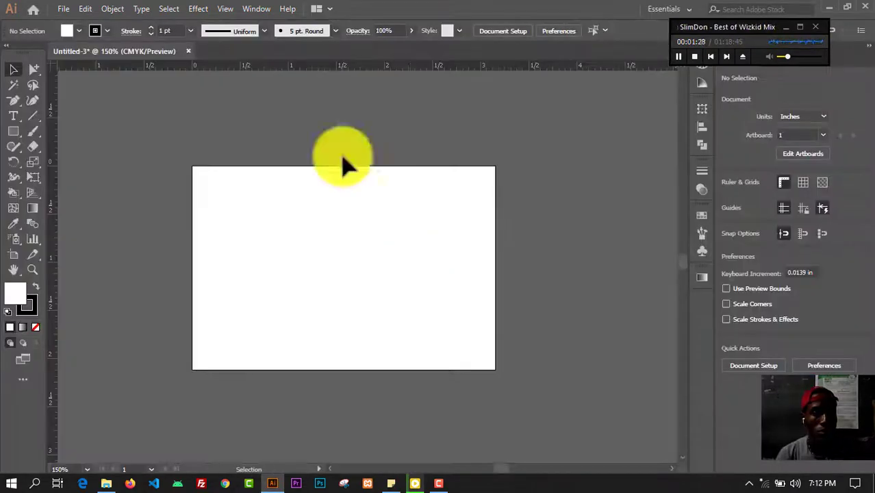
- Show the grid and draw a full-height rectangle over the card's right side
left_click(226, 9)
left_click(291, 465)
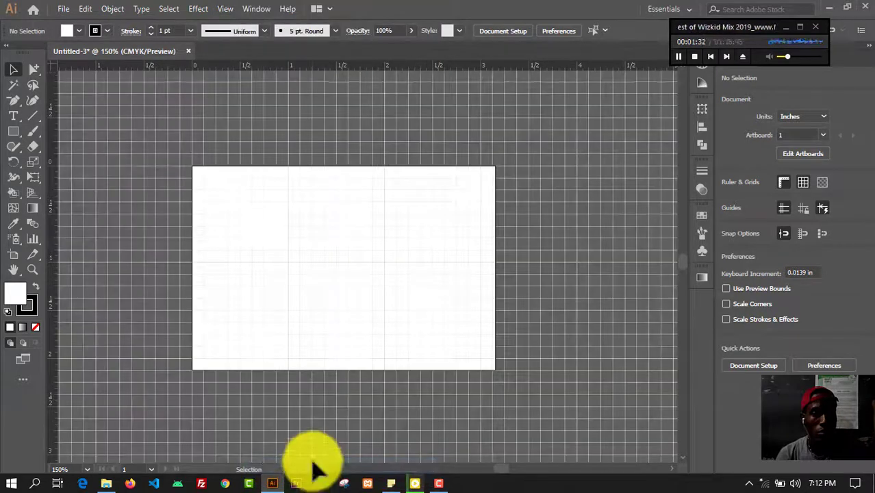
key("ctrl+plus")
left_click(13, 131)
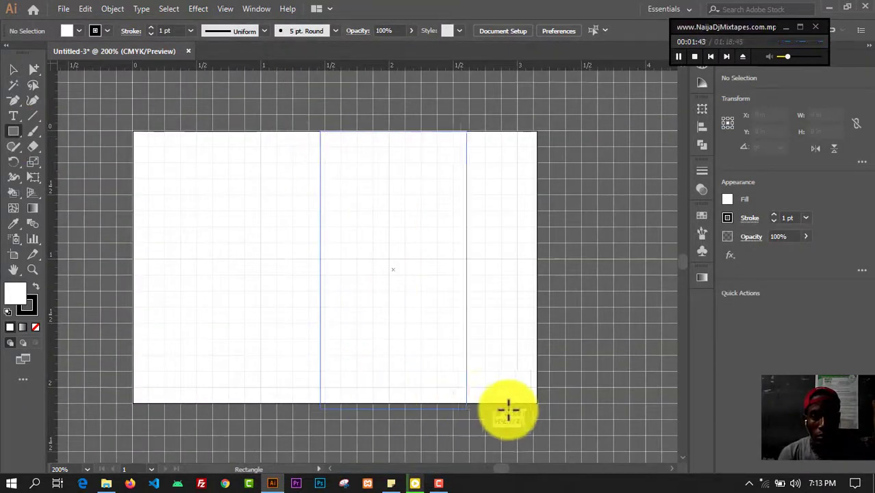
left_click_drag(320, 132, 536, 403)
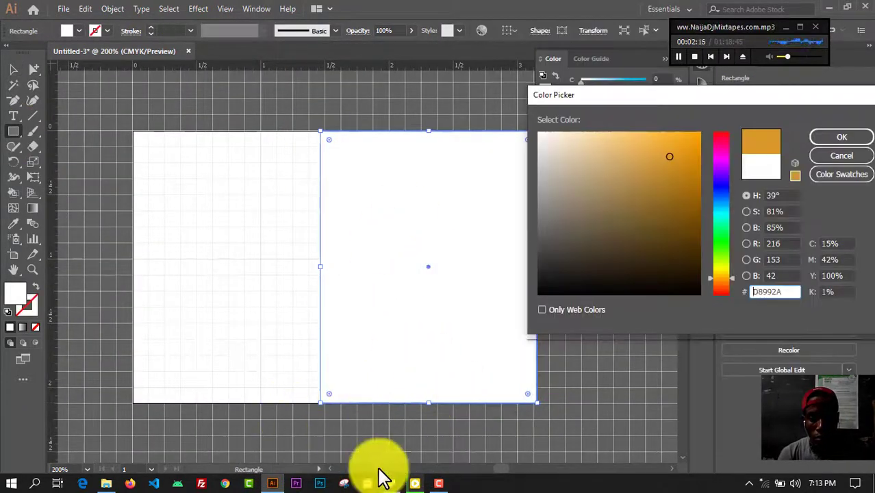
- Fill the rectangle with orange #F79420
left_click(415, 483)
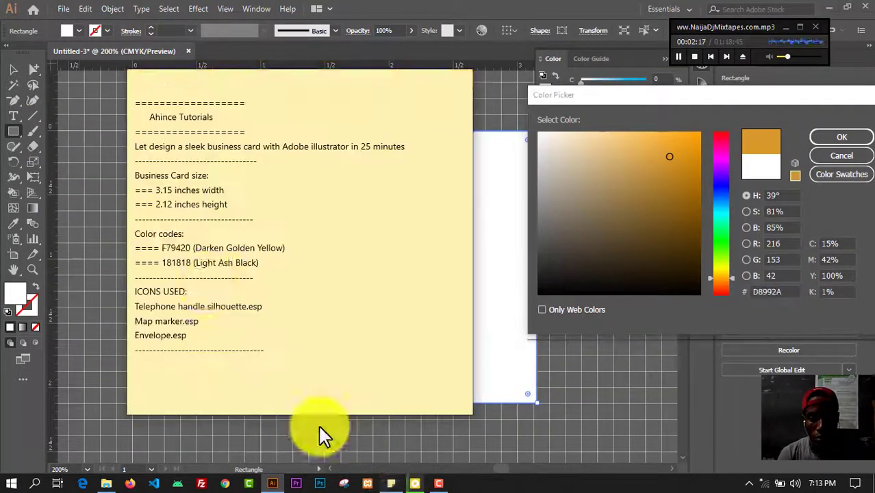
double_click(177, 248)
left_click(180, 238)
double_click(767, 292)
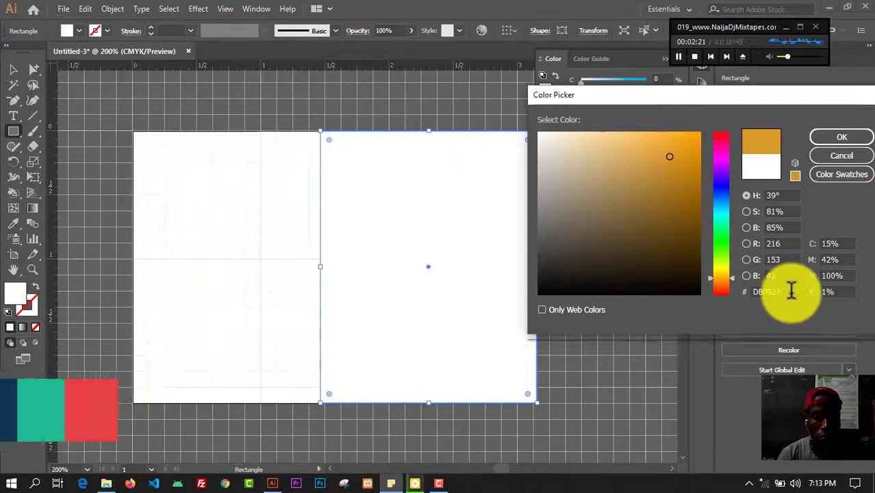
key("ctrl+v")
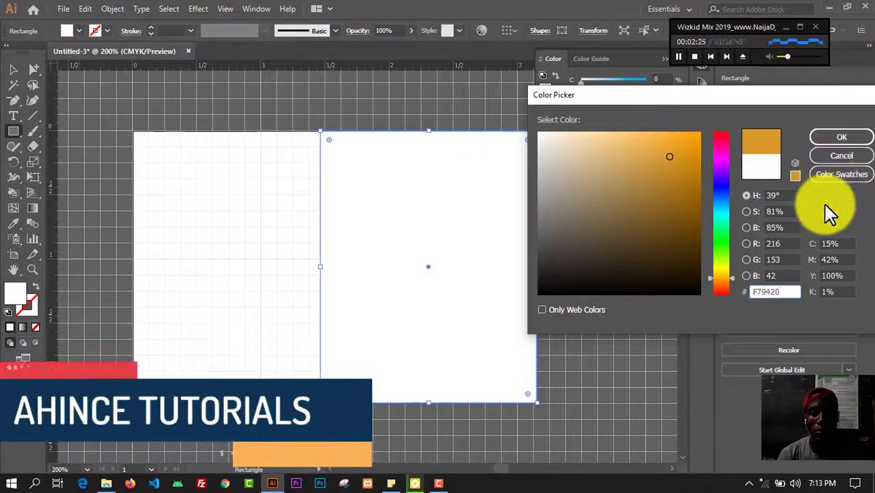
left_click(837, 139)
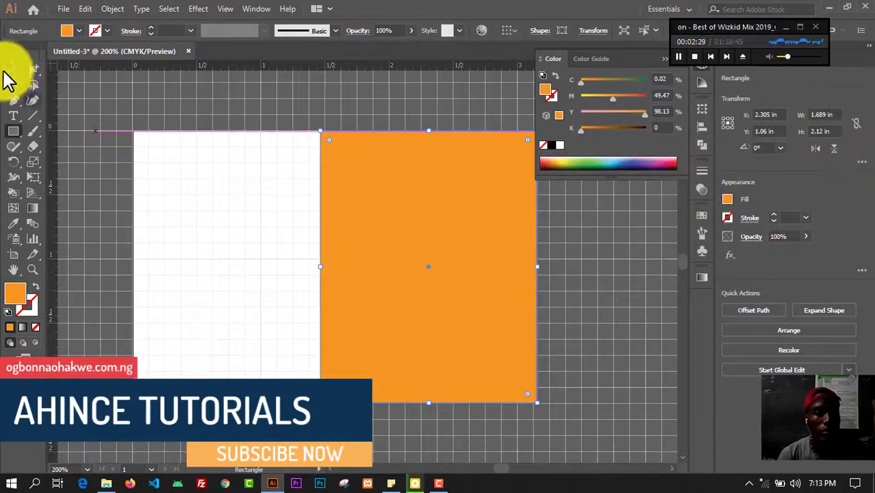
- Draw a closed black shape over the left side, pointed at the card's vertical middle
left_click(65, 97)
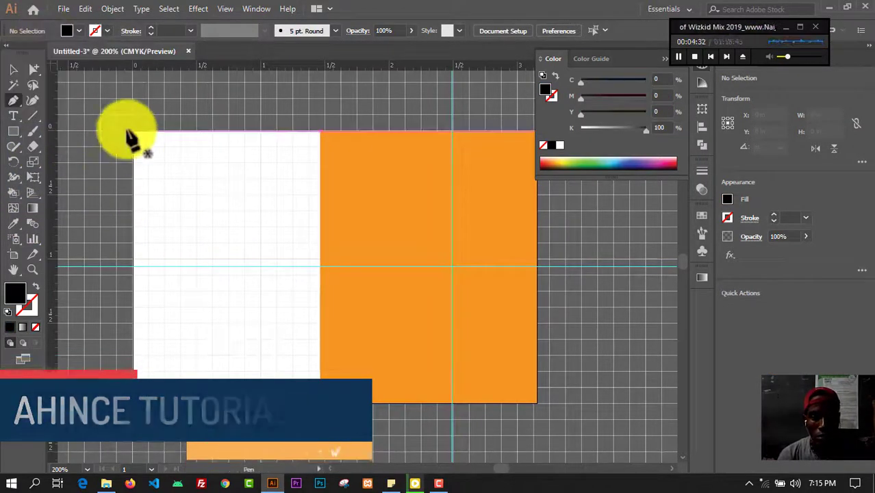
left_click(134, 130)
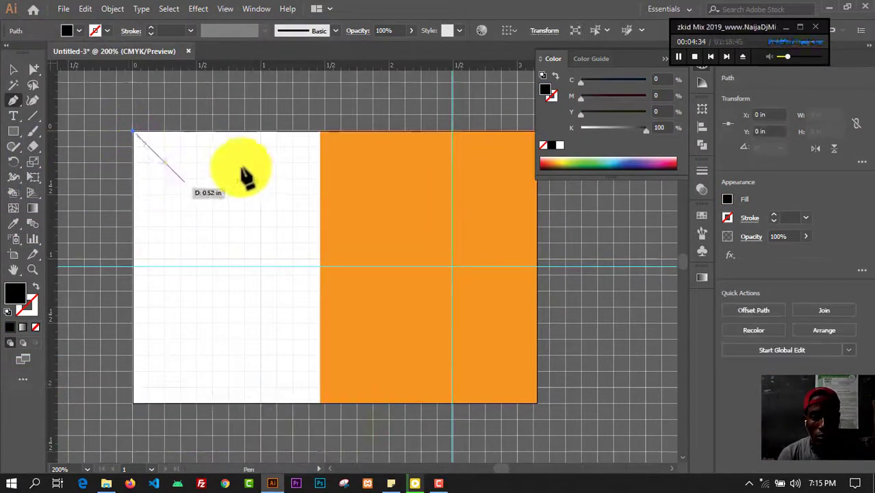
left_click(452, 131)
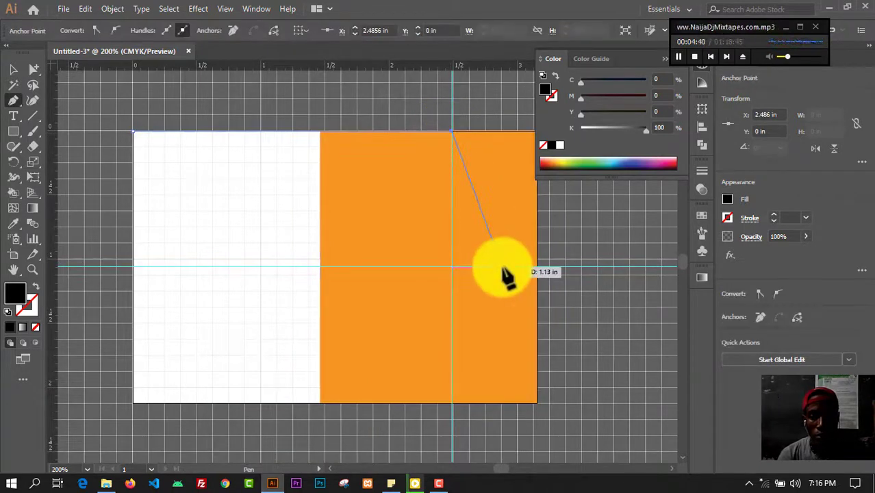
left_click(502, 267)
left_click(452, 403)
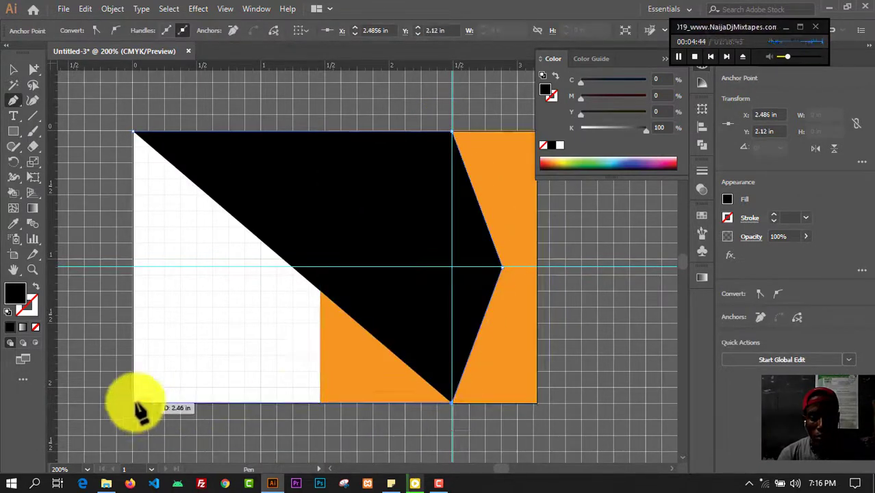
left_click(133, 402)
left_click(134, 131)
- Draw a hexagon on the card with the Polygon tool
left_click(13, 69)
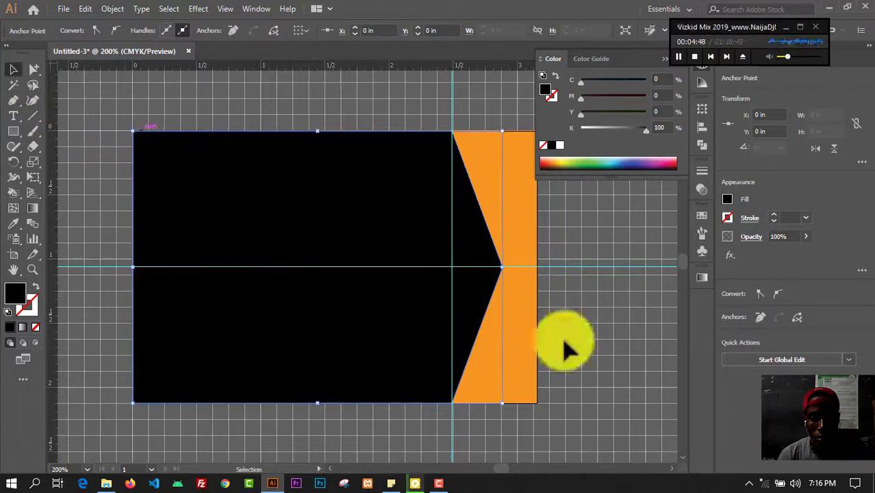
left_click(663, 60)
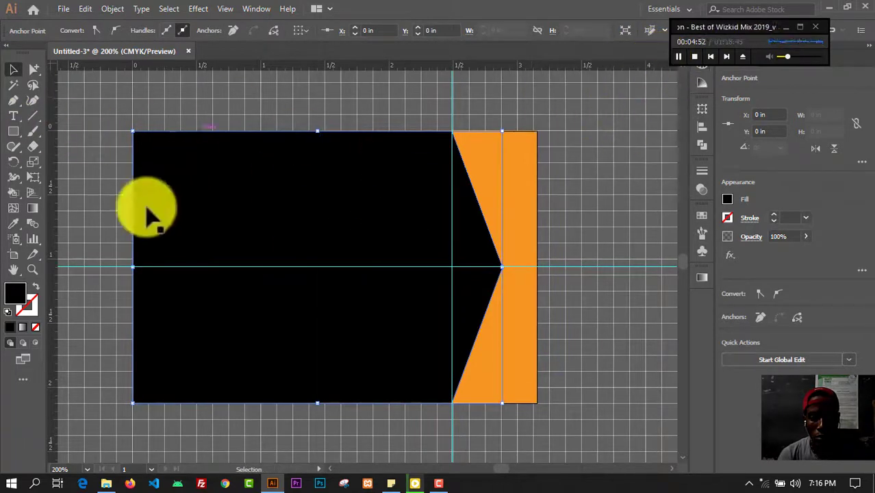
mouse_move(14, 132)
left_mouse_down()
mouse_move(24, 179)
mouse_move(72, 178)
left_mouse_up()
left_click_drag(390, 207, 426, 276)
- Move the hexagon onto the black shape's point
left_click(13, 69)
left_click_drag(430, 211, 480, 190)
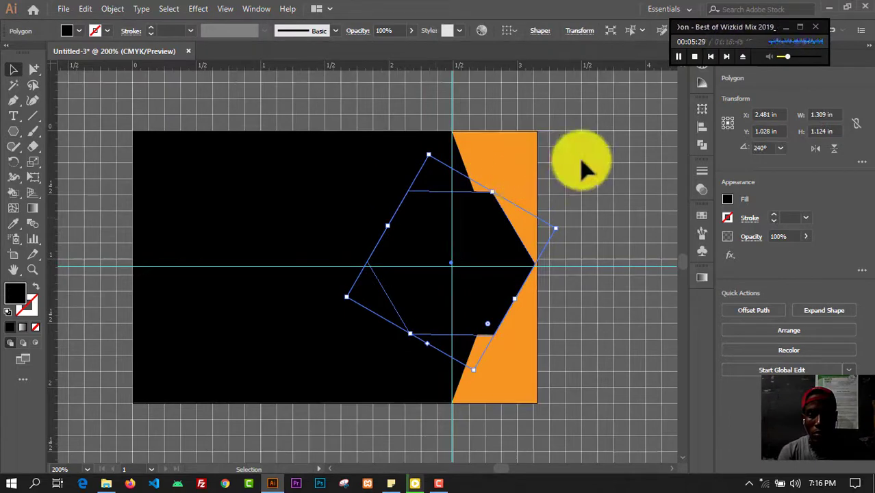
left_click(581, 167)
left_click(425, 277)
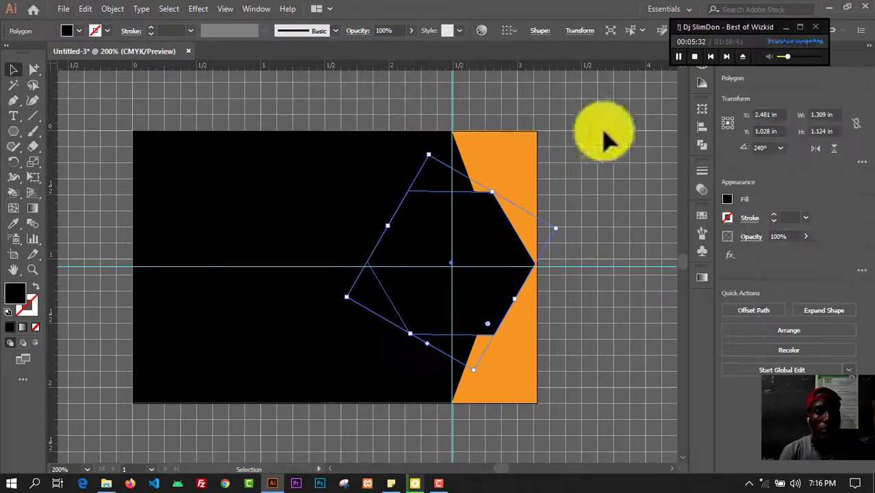
- Fill the hexagon with dark grey #181818
double_click(16, 301)
left_click(415, 484)
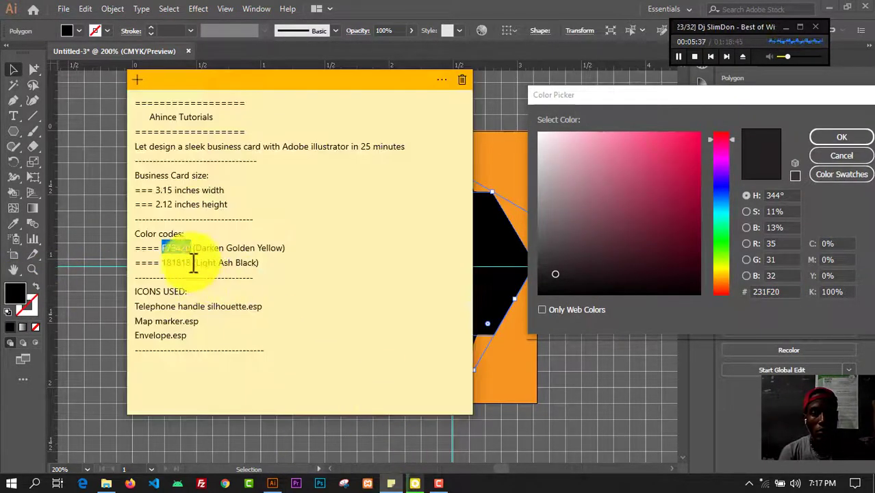
right_click(175, 261)
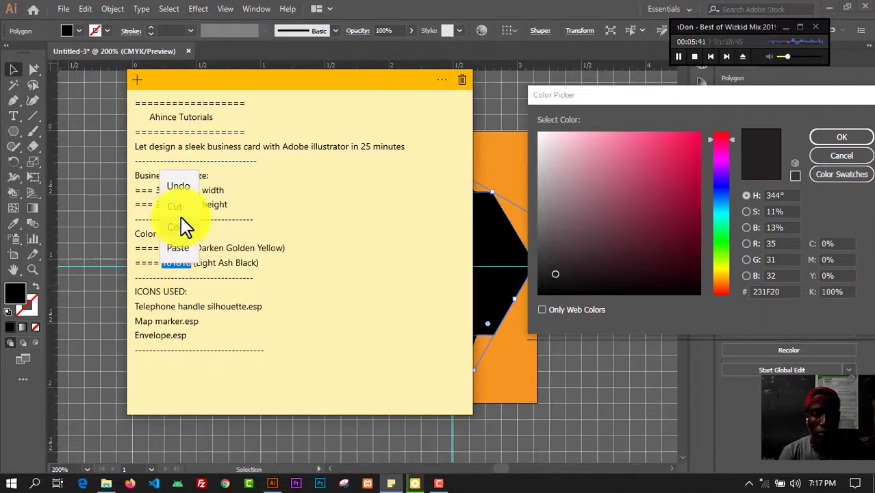
left_click(186, 226)
left_click(774, 292)
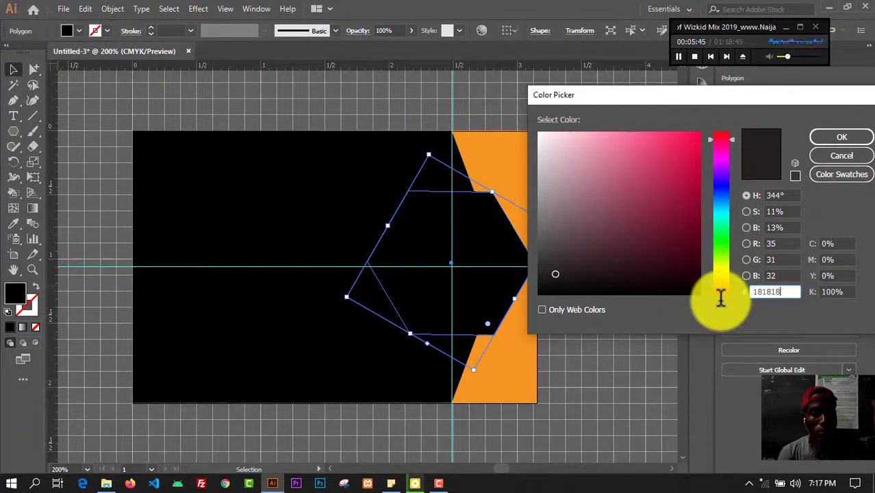
left_click(825, 139)
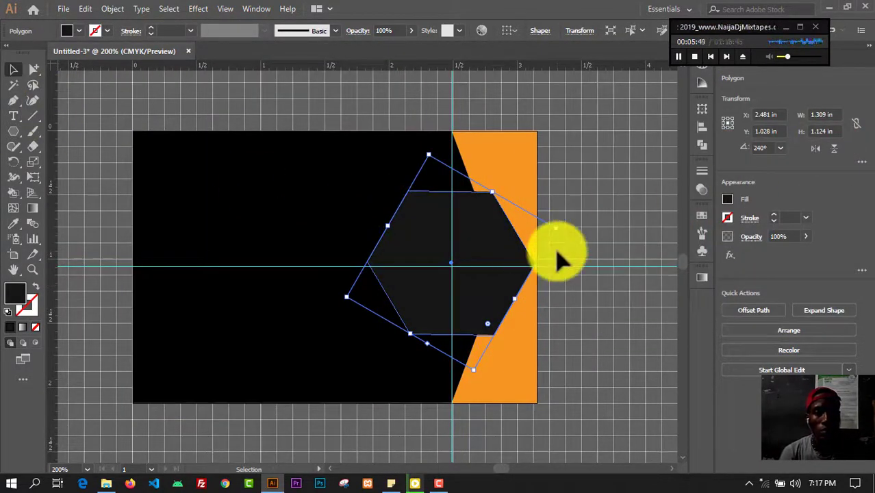
- Zoom in and resize the dark grey hexagon
scroll(556, 250, "up", 1)
scroll(566, 245, "up", 1)
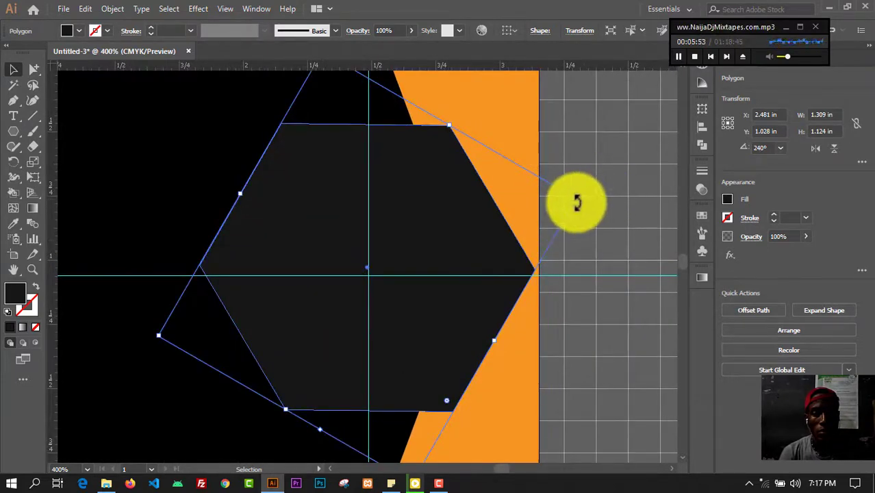
left_click_drag(576, 201, 524, 238)
left_click(13, 131)
- Draw a small hexagon beside the card with a 2 pt outline
left_click_drag(176, 131, 211, 156)
left_click_drag(512, 127, 524, 287)
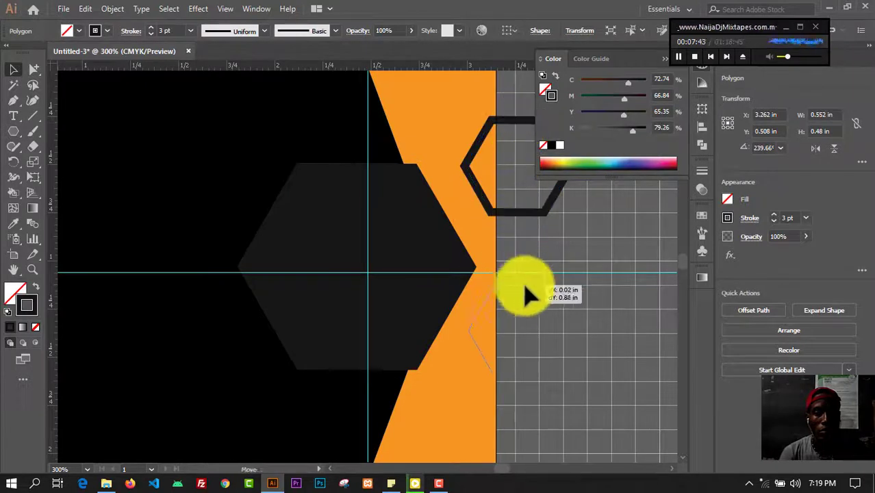
left_click(191, 31)
left_click(210, 103)
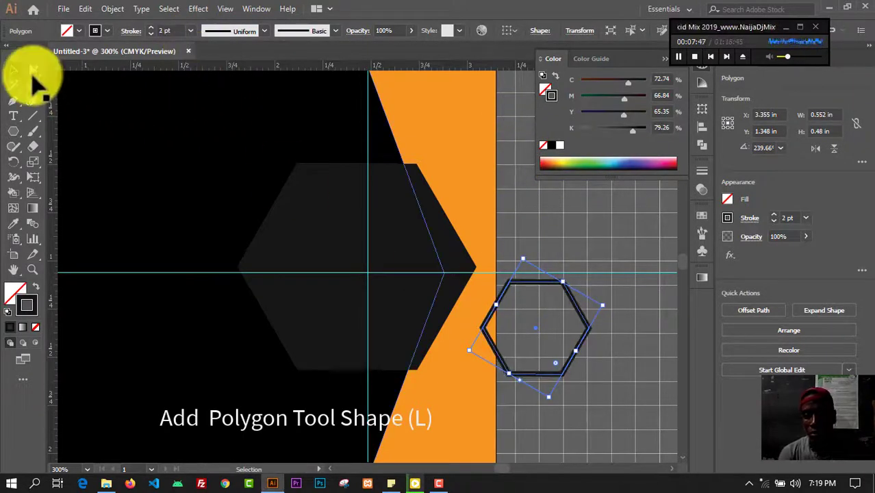
- Narrow the small hexagon slightly and tilt it to an angle
left_click(33, 70)
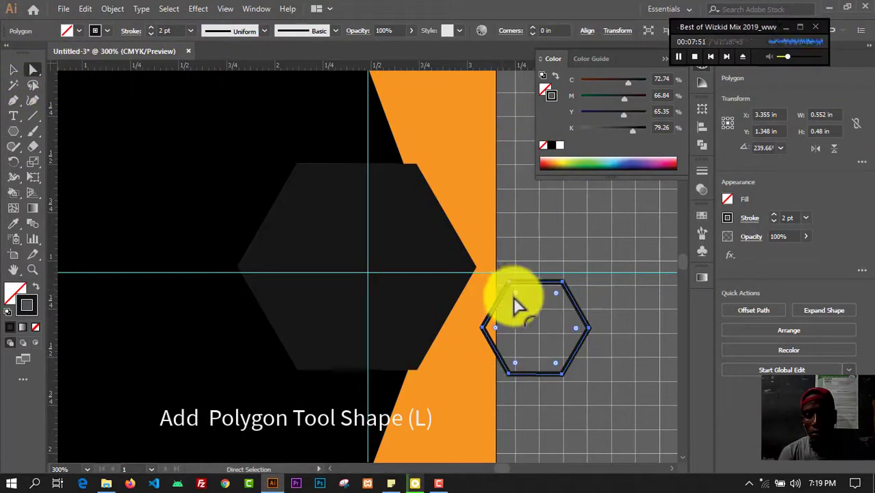
left_click_drag(527, 320, 520, 302)
left_click(528, 204)
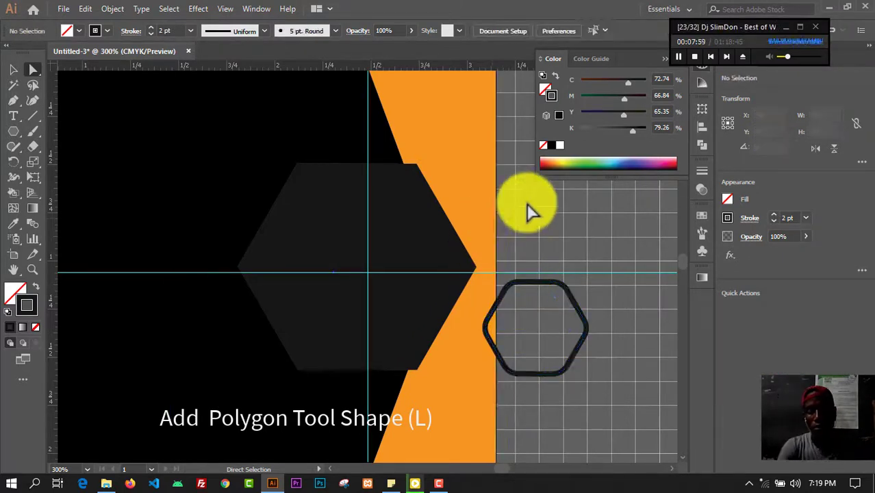
left_click(543, 287)
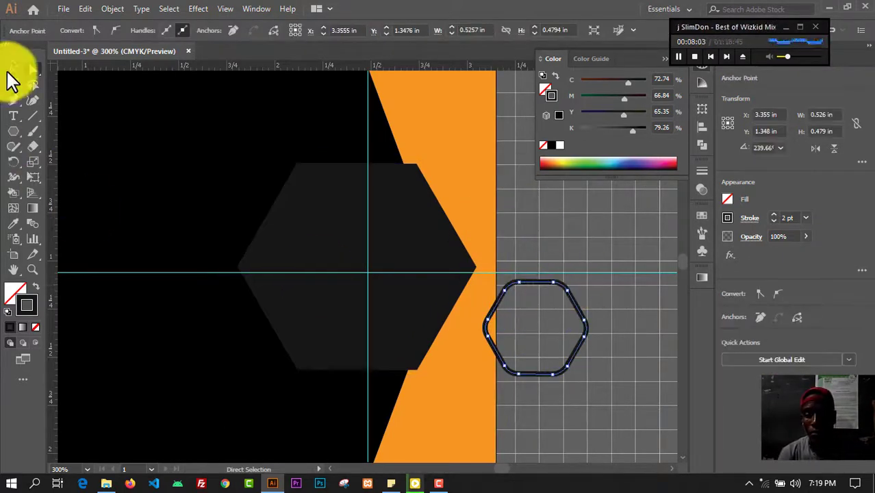
left_click(13, 69)
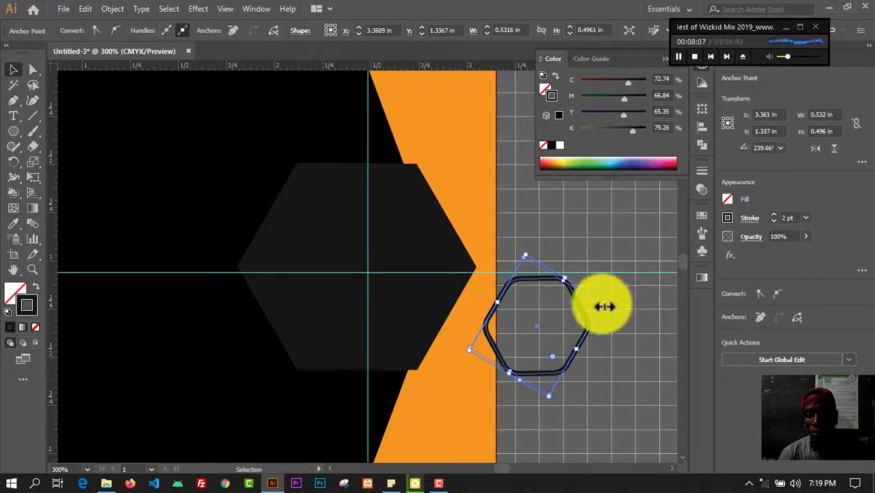
left_click_drag(600, 301, 600, 301)
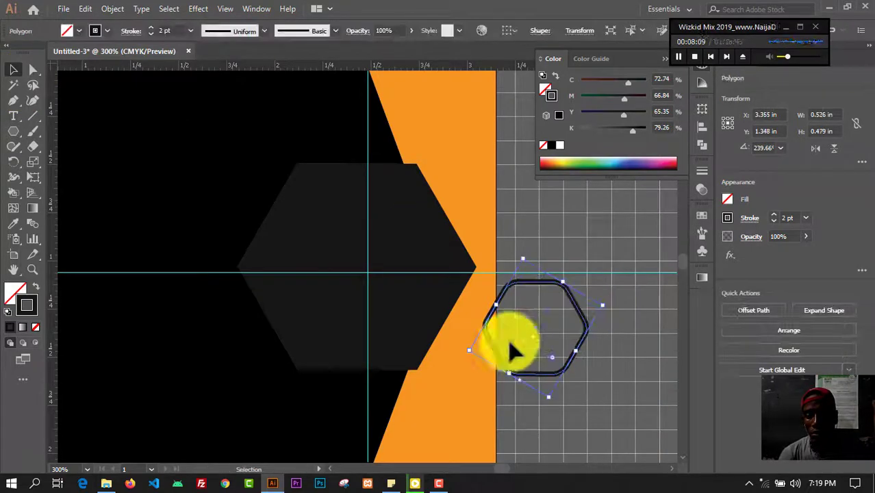
double_click(27, 304)
- Make the small hexagon's outline orange and draw a smooth three-point arch beside the card
key("ctrl+v")
key("Return")
key("p")
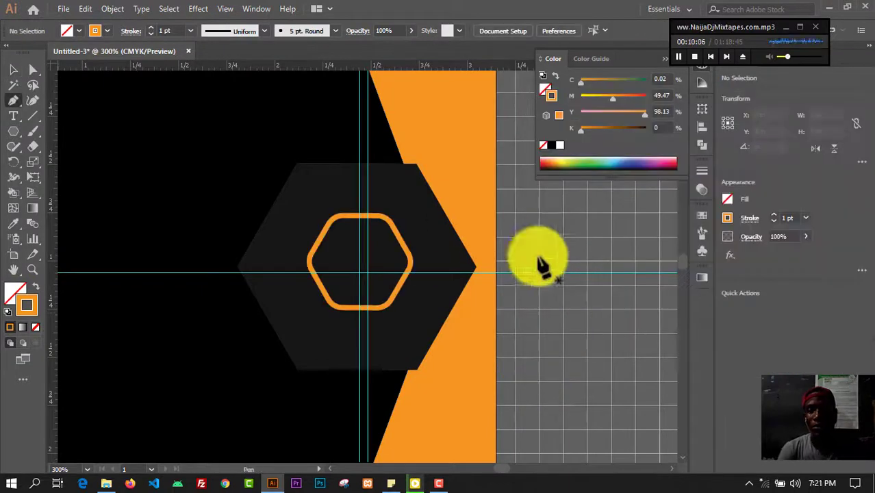
left_click(513, 262)
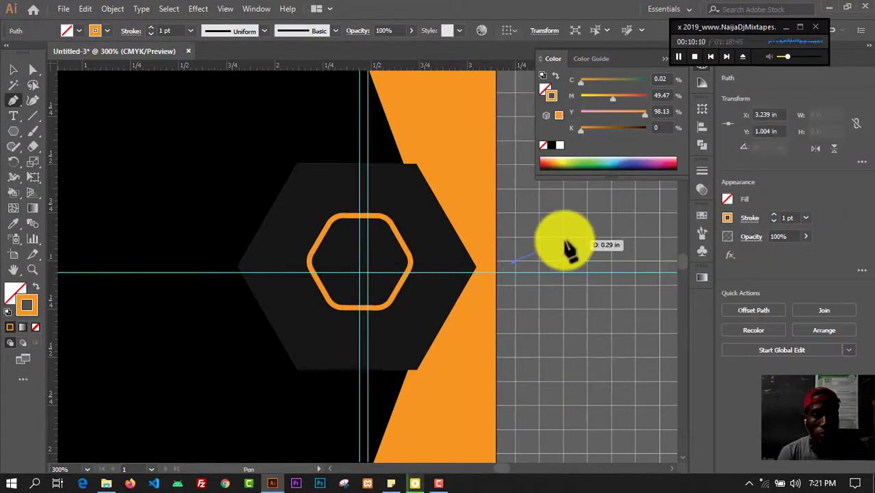
left_click(563, 240)
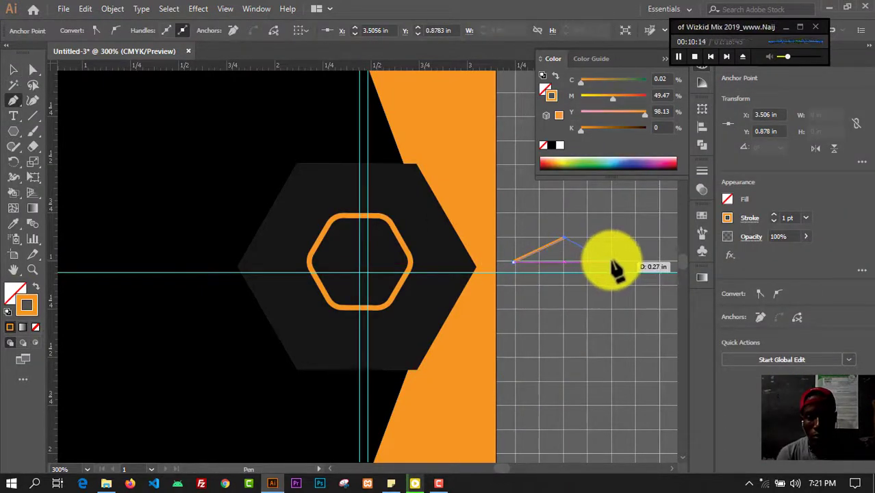
left_click(612, 260)
left_click(33, 69)
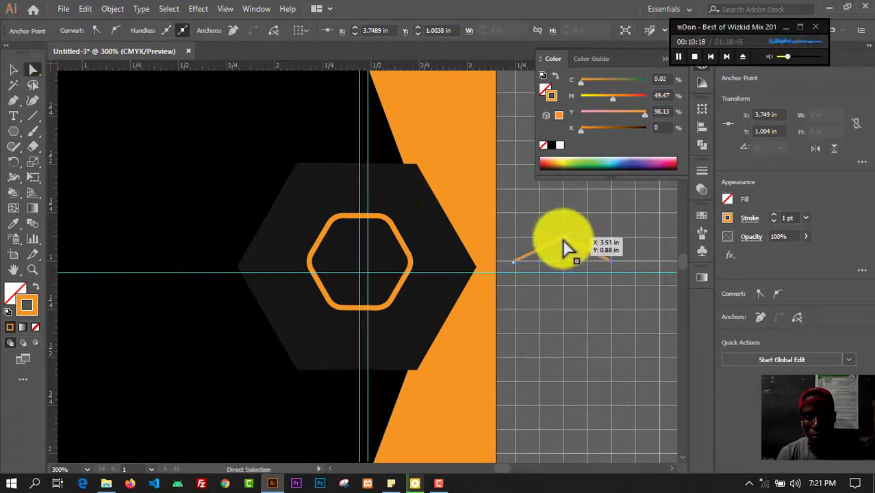
left_click_drag(563, 245, 611, 261)
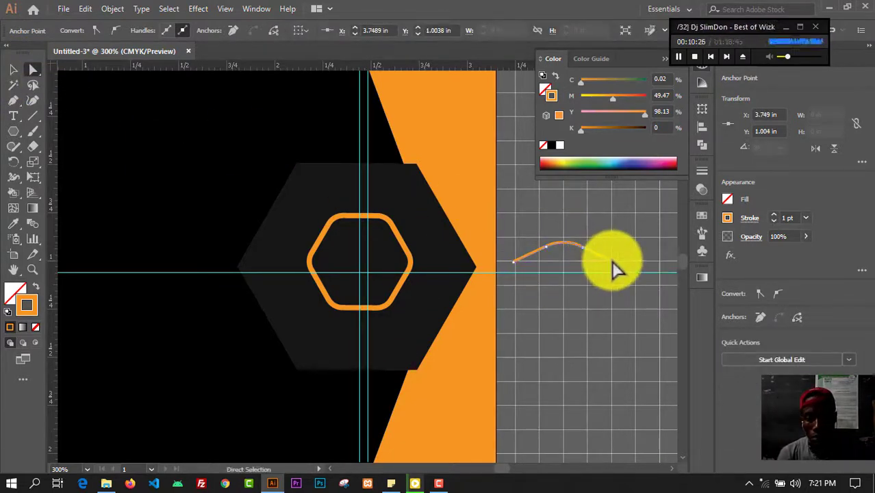
- Move the arch into the top of the orange hexagon
left_click(13, 69)
mouse_move(579, 248)
left_mouse_down()
mouse_move(361, 247)
mouse_move(373, 244)
left_mouse_up()
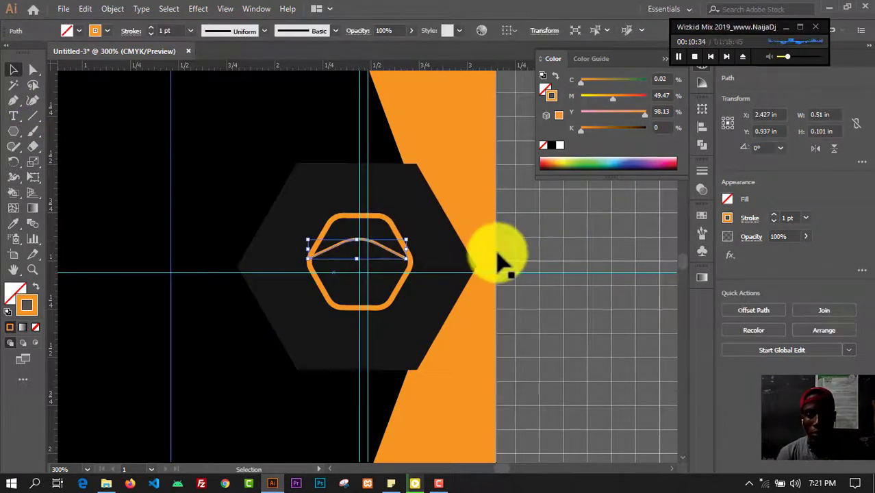
key("ctrl+plus")
key("ctrl+plus")
key("ctrl+plus")
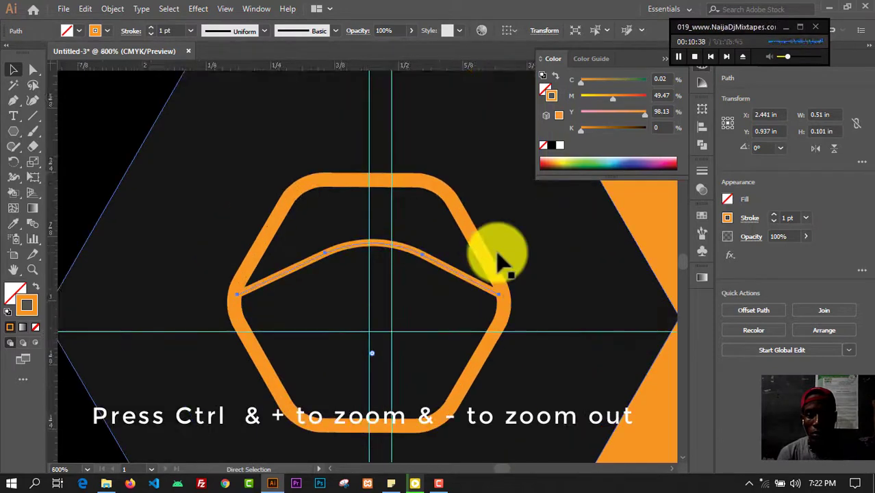
key("ctrl+plus")
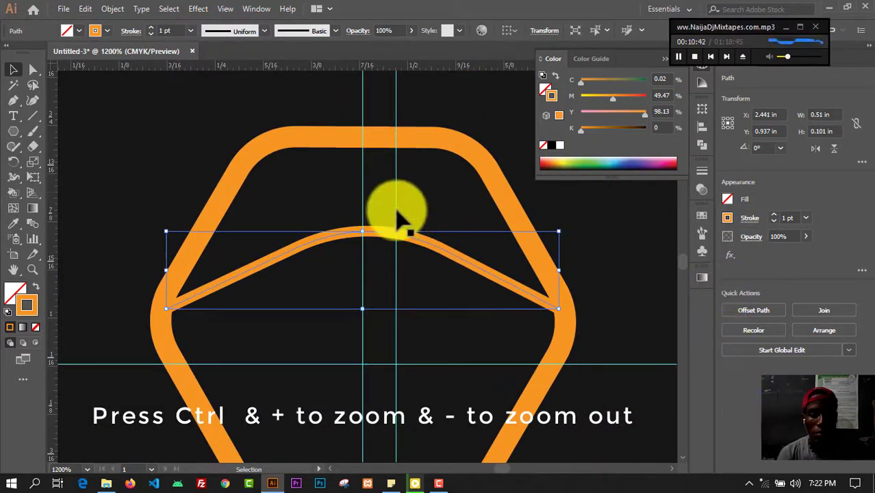
- Rotate the large dark grey hexagon around the logo
left_click(400, 218)
key("ctrl+shift+a")
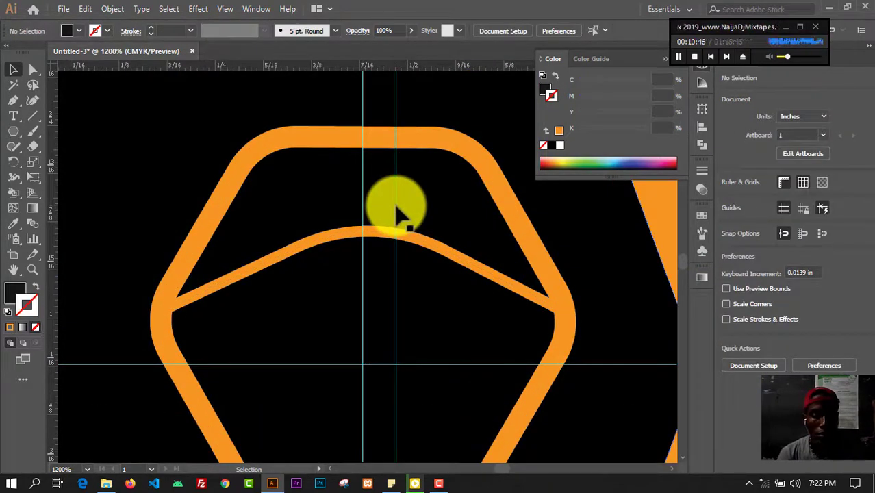
left_click(400, 218)
key("ctrl+1")
left_click_drag(401, 195, 478, 172)
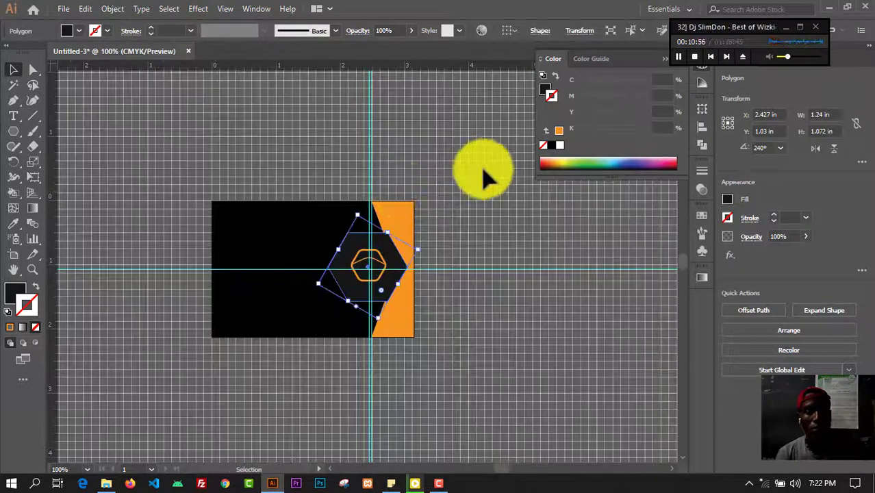
left_click(470, 182)
key("ctrl+equal")
key("ctrl+equal")
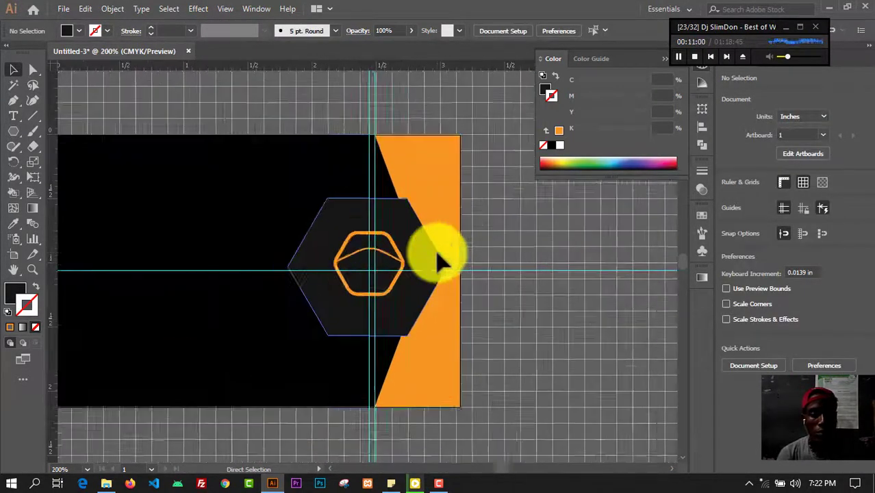
key("ctrl+equal")
key("ctrl+equal")
left_click(13, 100)
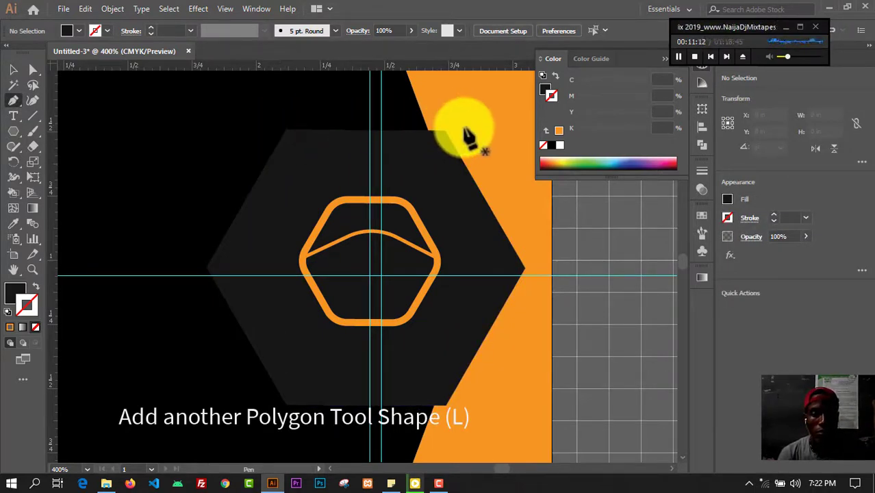
- Trace a hexagonal frame around the dark hexagon with the Pen tool
left_click(435, 125)
left_click(285, 123)
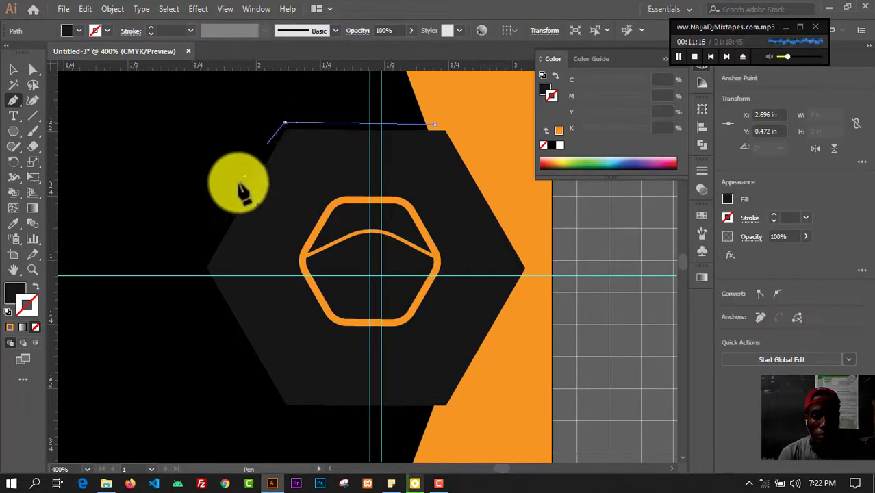
left_click(198, 268)
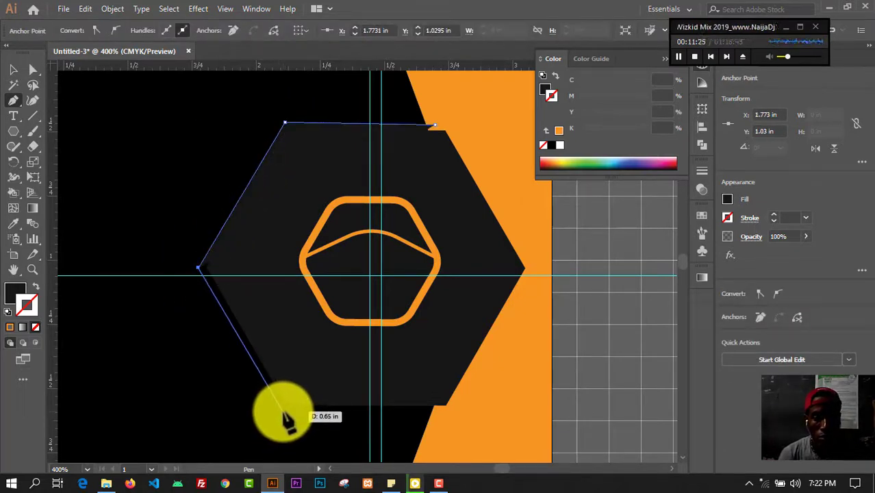
left_click(282, 411)
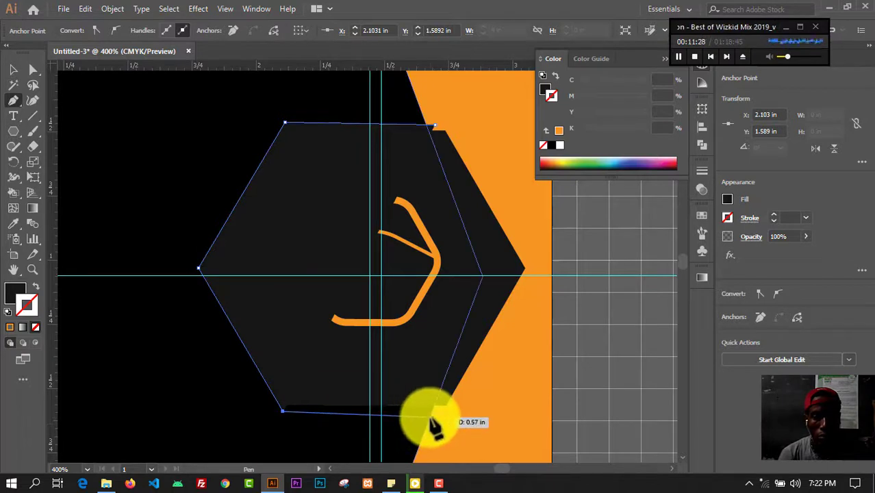
left_click(430, 415)
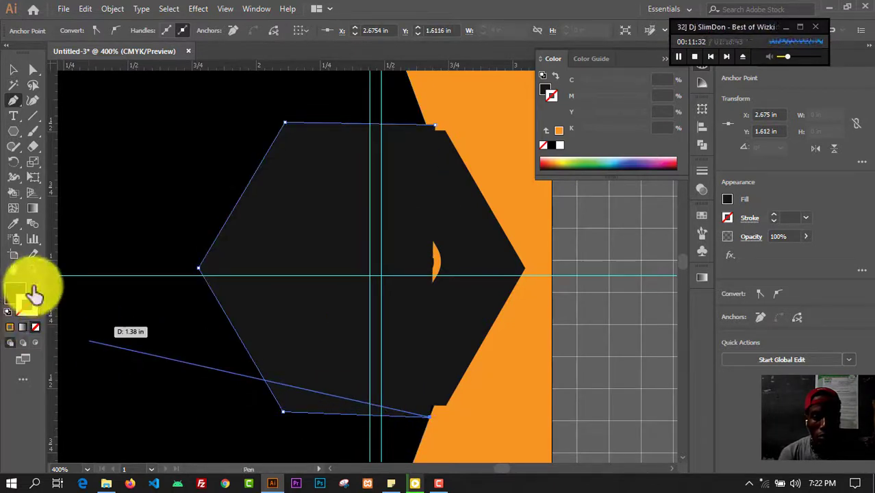
- Give the frame a white outline and no fill
left_click(10, 328)
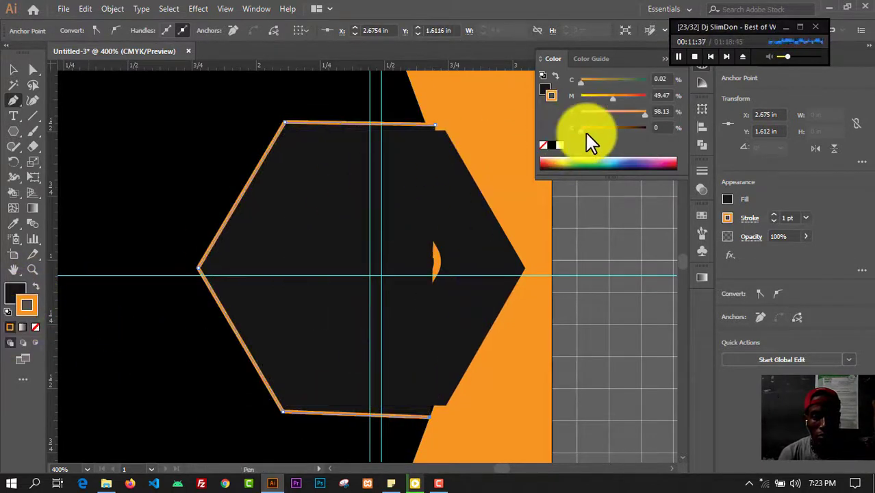
left_click(560, 145)
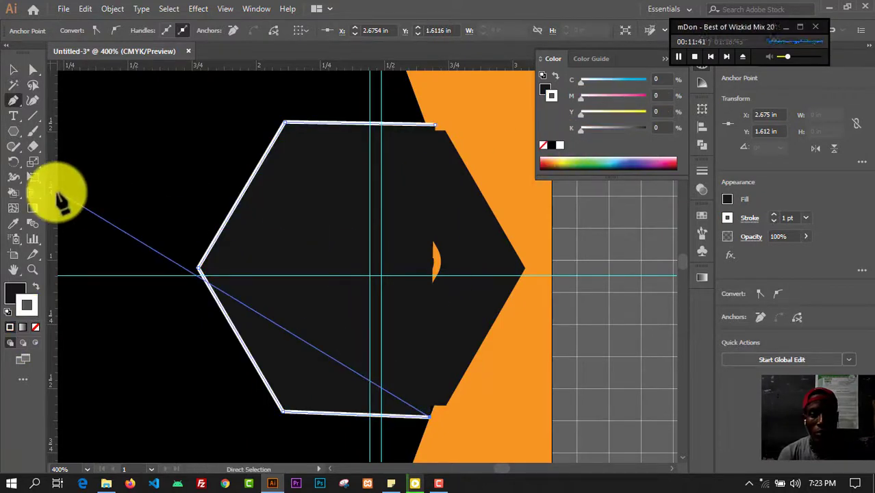
left_click(13, 70)
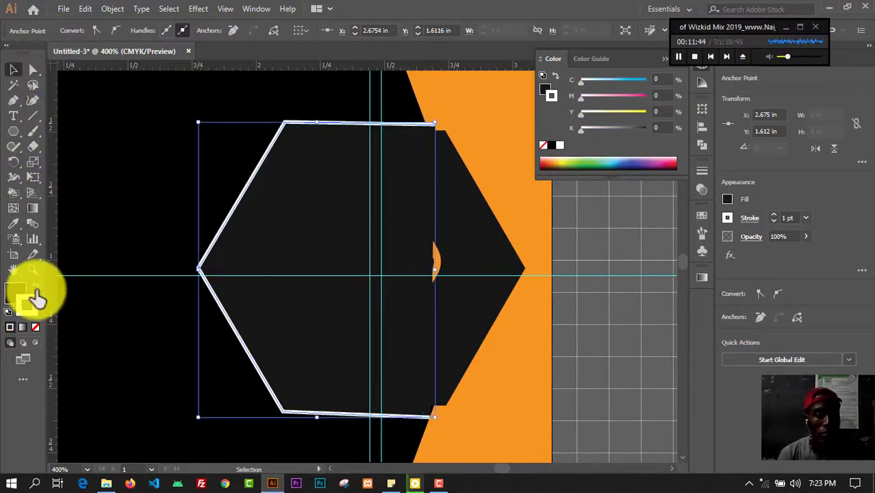
left_click(35, 288)
key("slash")
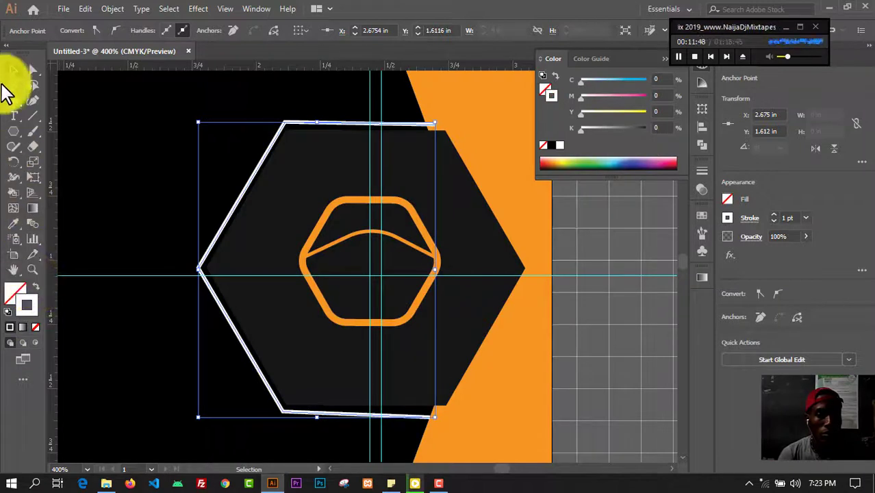
- Select the frame's top-right and bottom-right anchor points for adjustment
left_click(33, 69)
left_click(358, 107)
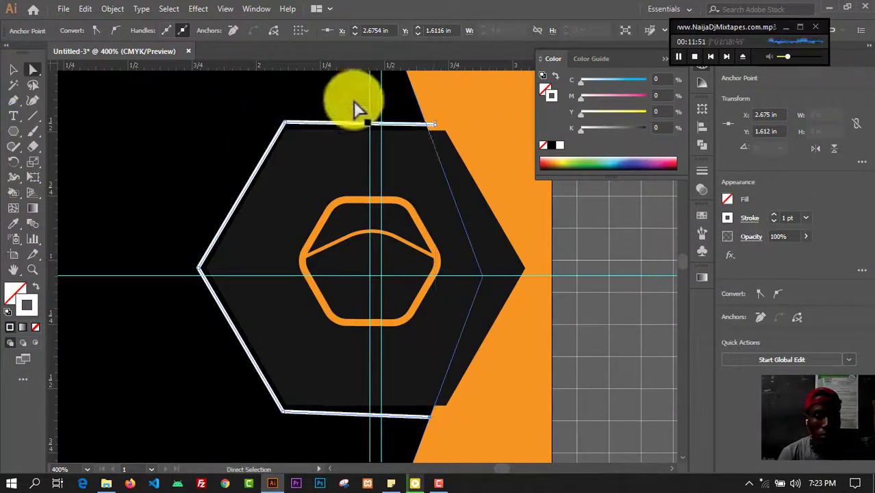
left_click(433, 126)
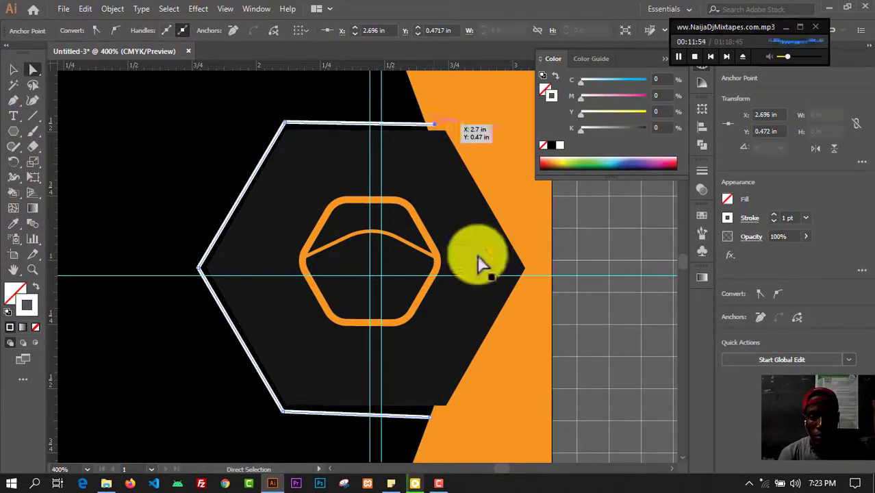
left_click(431, 418)
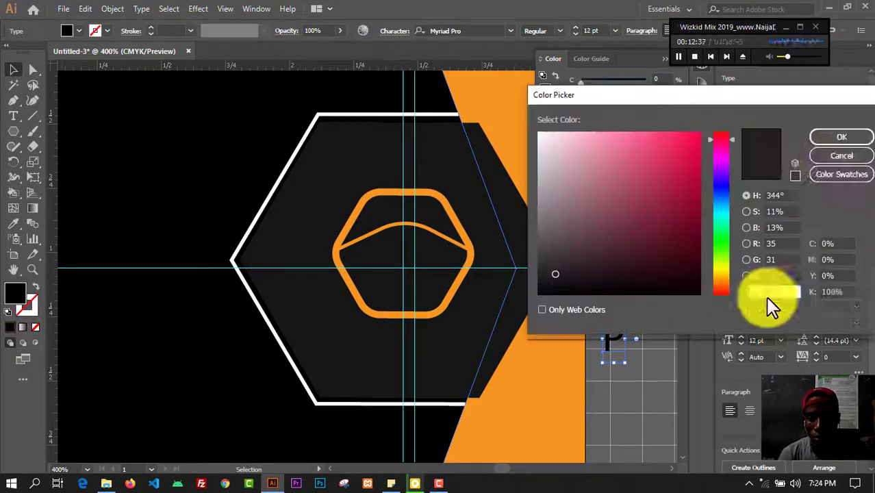
- Make the P orange and centre it in the hexagon logo in Raleway Black
left_click(839, 139)
mouse_move(620, 346)
left_mouse_down()
mouse_move(407, 260)
mouse_move(429, 293)
left_mouse_up()
left_click(408, 253)
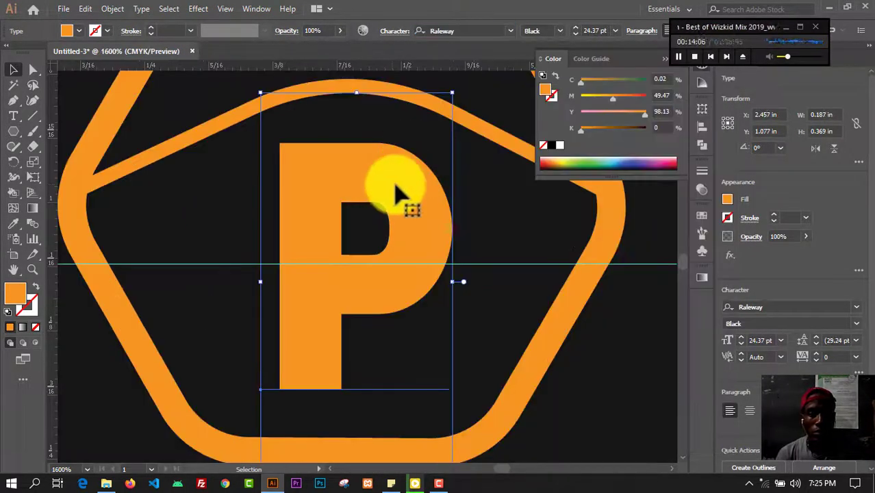
key("a")
key("ctrl+minus")
key("ctrl+minus")
key("ctrl+minus")
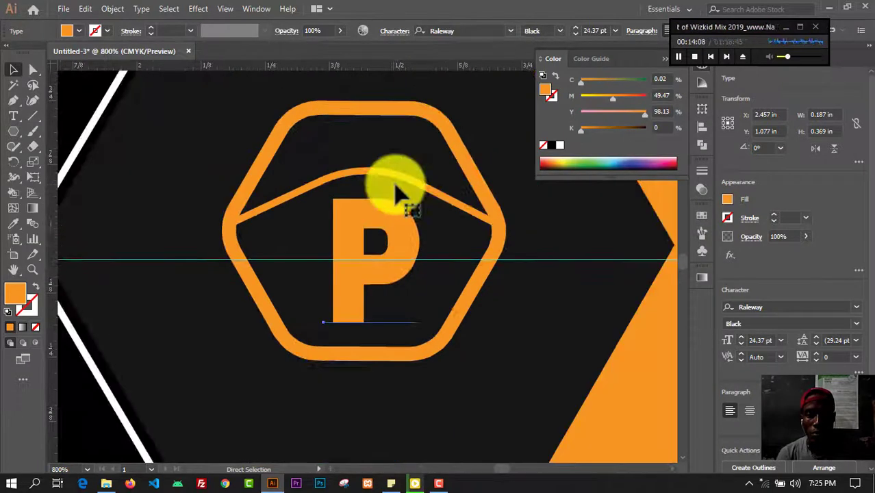
key("ctrl+minus")
key("ctrl+plus")
scroll(425, 213, "down", 3)
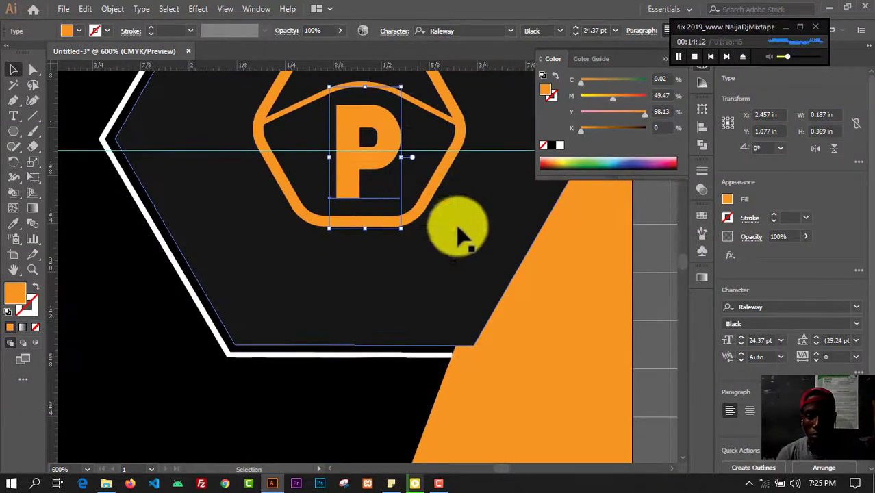
left_click(650, 289)
left_click(14, 115)
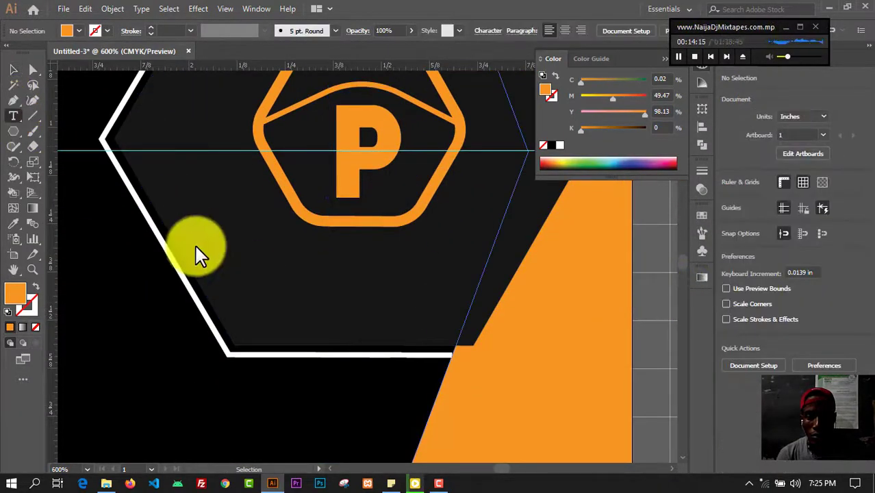
- Type PARAGON below the logo, make it white, and scale it to fit under the P
left_click(274, 286)
type("PARA")
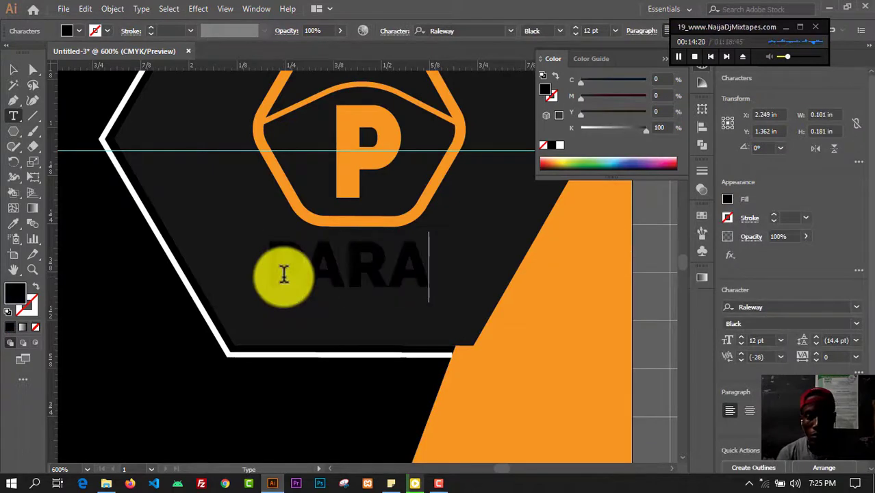
type("GON")
left_click(13, 69)
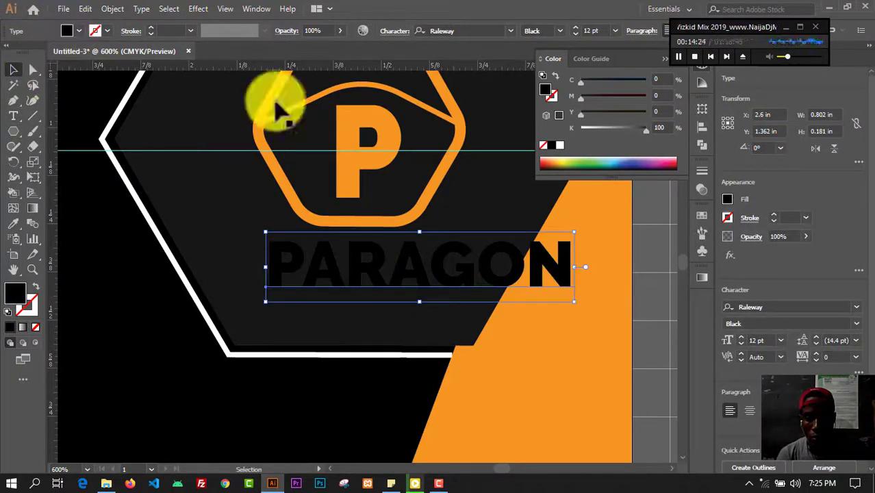
left_click(560, 146)
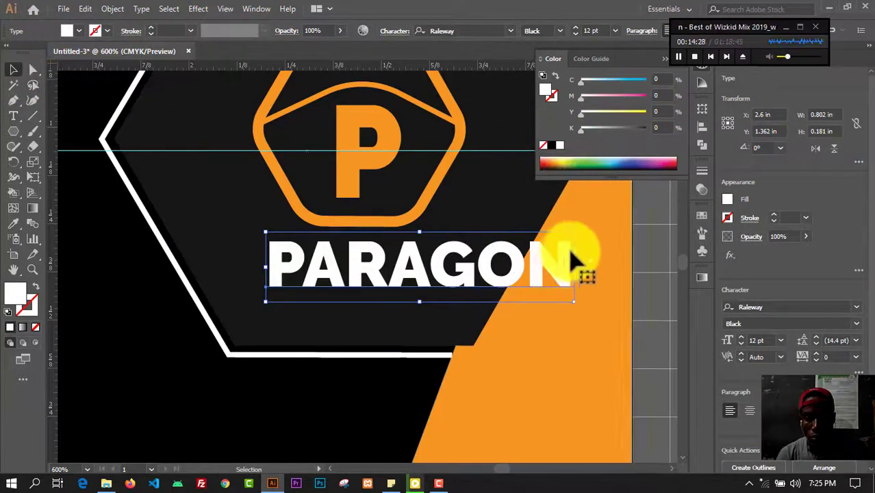
mouse_move(571, 254)
left_mouse_down()
mouse_move(386, 288)
mouse_move(397, 252)
left_mouse_up()
mouse_move(460, 270)
left_mouse_down()
mouse_move(426, 254)
mouse_move(387, 289)
left_mouse_up()
- Type the tagline CHEKWAS TECHNOLOGY just below PARAGON
left_click(23, 122)
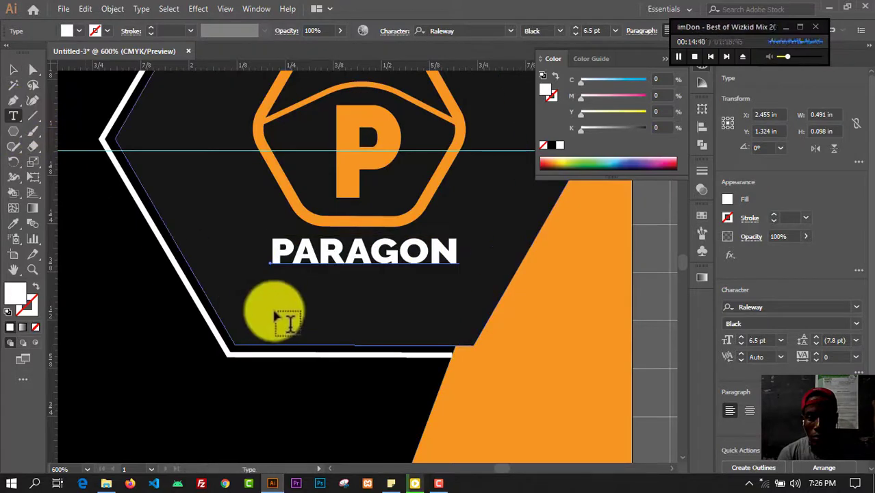
left_click(270, 307)
type("CHEKWAS")
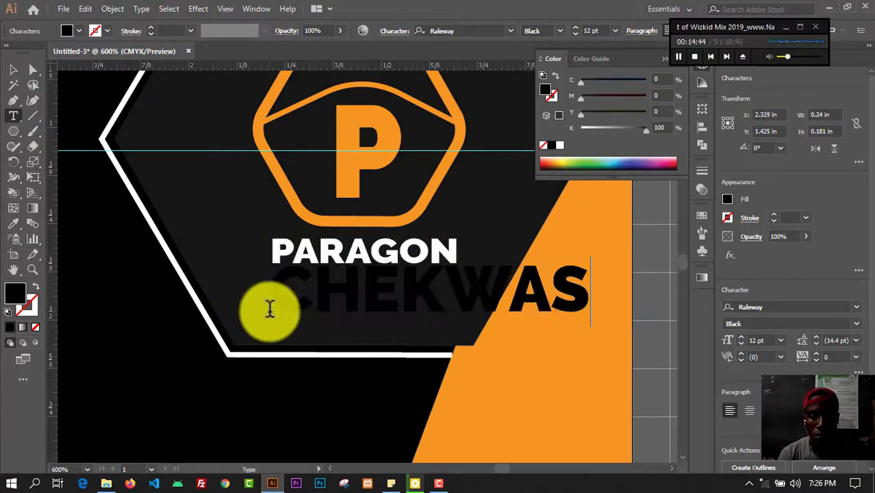
type(" TECHNOLO")
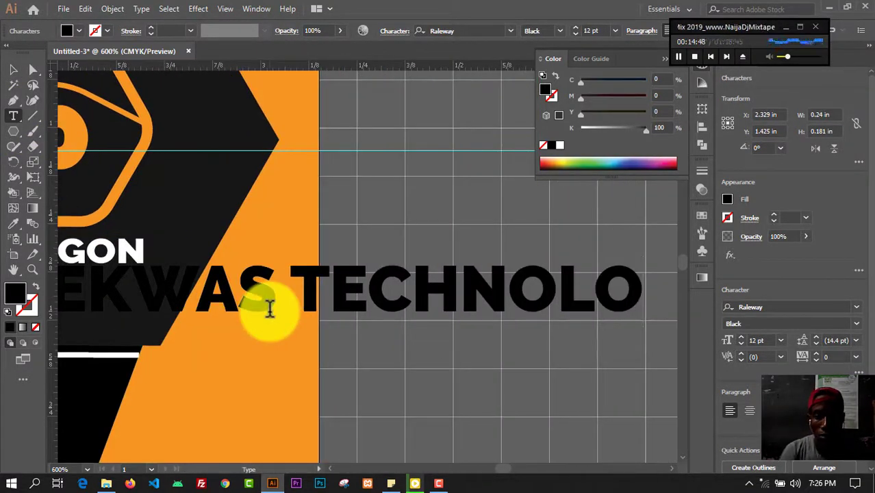
type("GY")
key("Escape")
key("ctrl+minus")
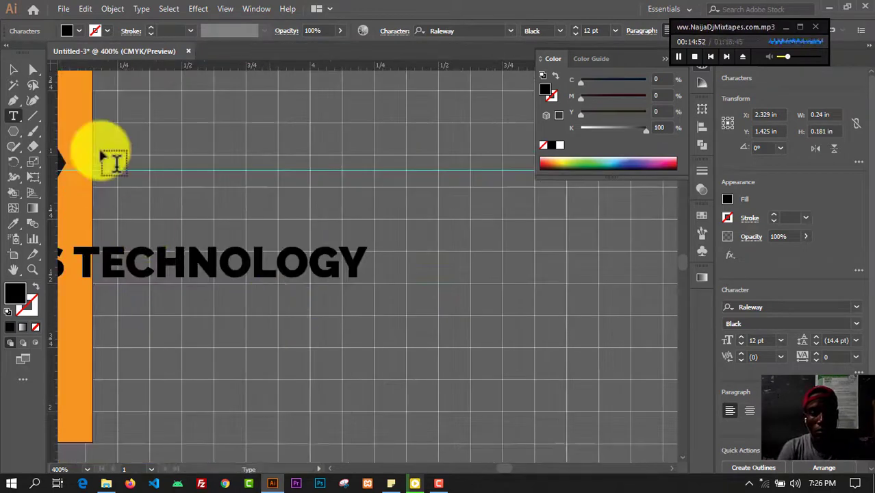
scroll(172, 261, "left", 5)
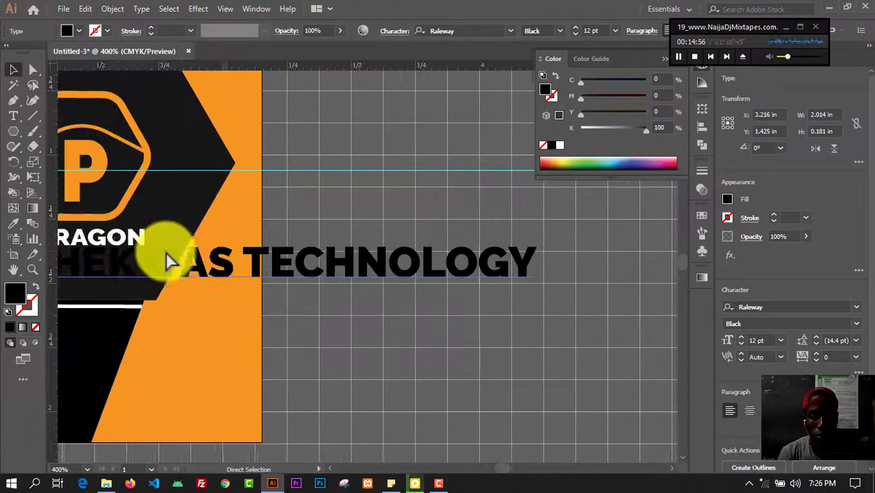
- Scale the tagline down and fit it snugly beneath PARAGON
left_click(558, 152)
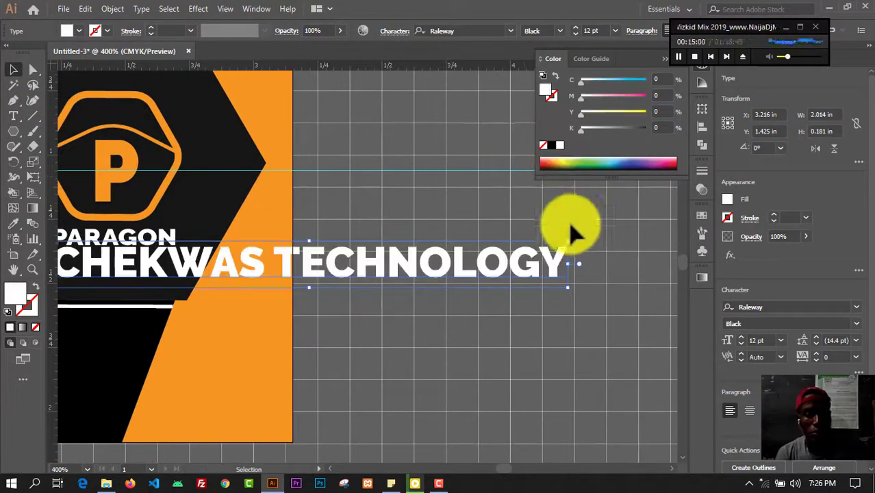
left_click_drag(568, 242, 154, 257)
key("ctrl+equal")
key("ctrl+equal")
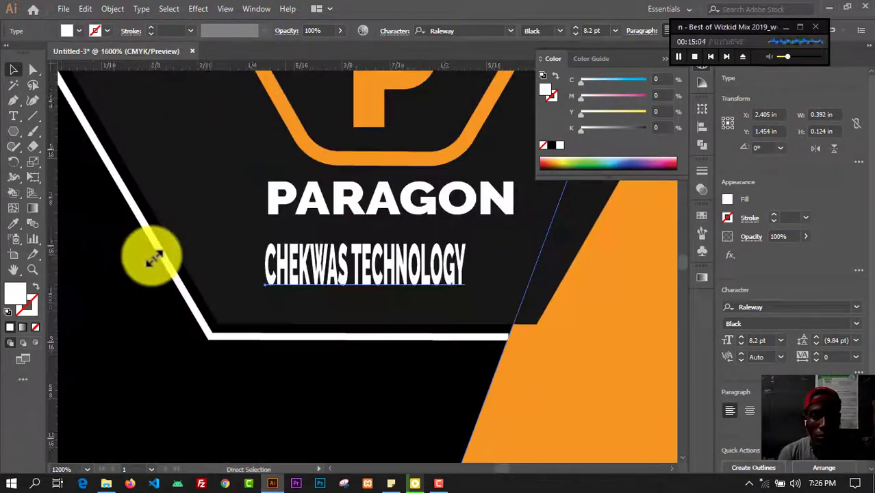
key("ctrl+equal")
key("ctrl+equal")
key("ctrl+minus")
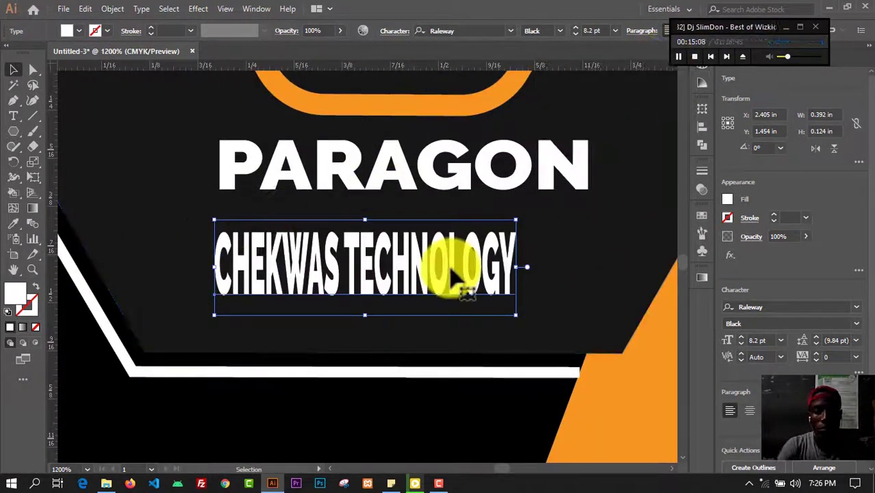
left_click_drag(453, 274, 464, 264)
mouse_move(525, 210)
left_mouse_down()
mouse_move(605, 208)
mouse_move(585, 244)
left_mouse_up()
left_click_drag(484, 228, 484, 200)
- Fill the tagline orange #F79420 and stretch it toward PARAGON's width
double_click(15, 293)
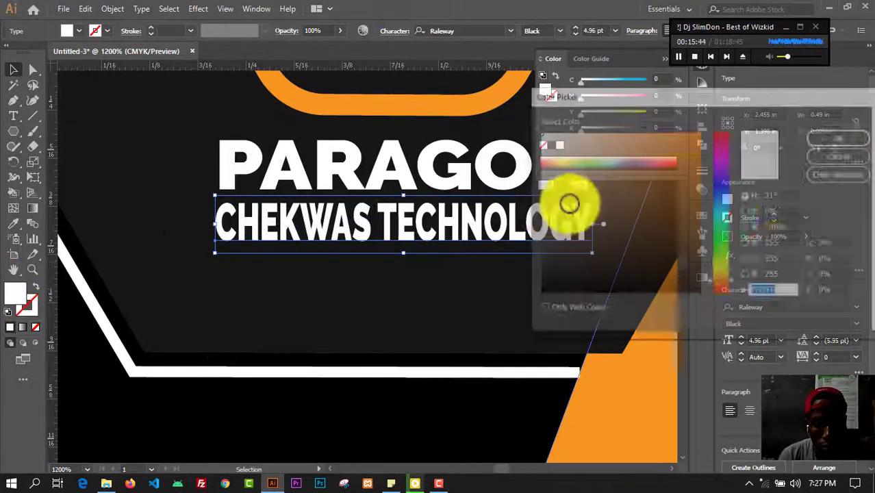
type("F79420")
left_click(842, 138)
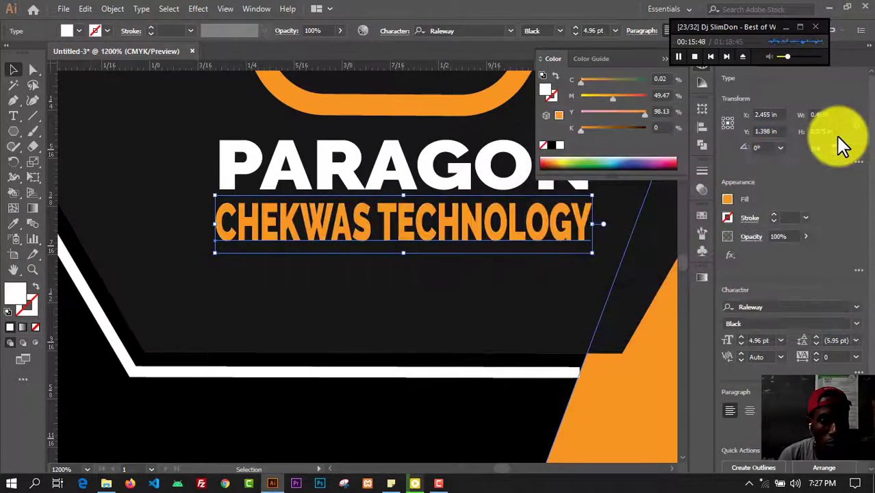
left_click_drag(723, 20, 732, 9)
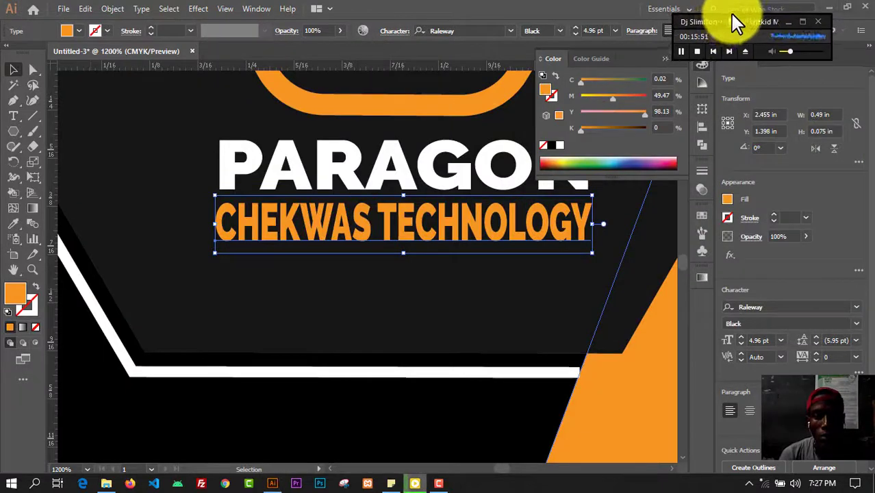
left_click(663, 58)
left_click(485, 312)
left_click(259, 220)
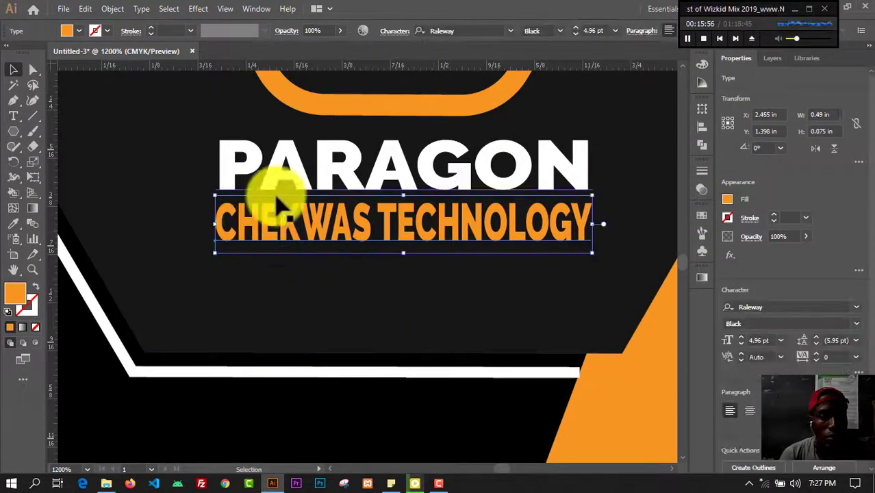
left_click_drag(212, 251, 216, 252)
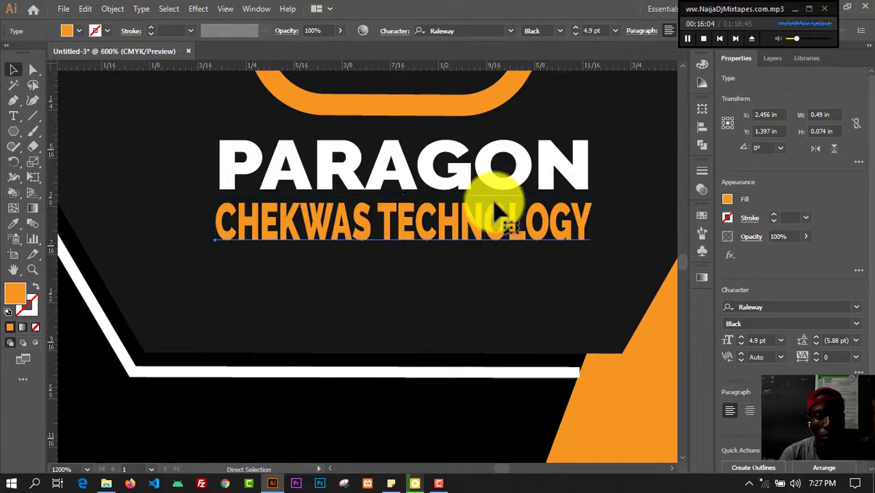
key("ctrl+minus")
key("ctrl+minus")
key("ctrl+minus")
key("ctrl+minus")
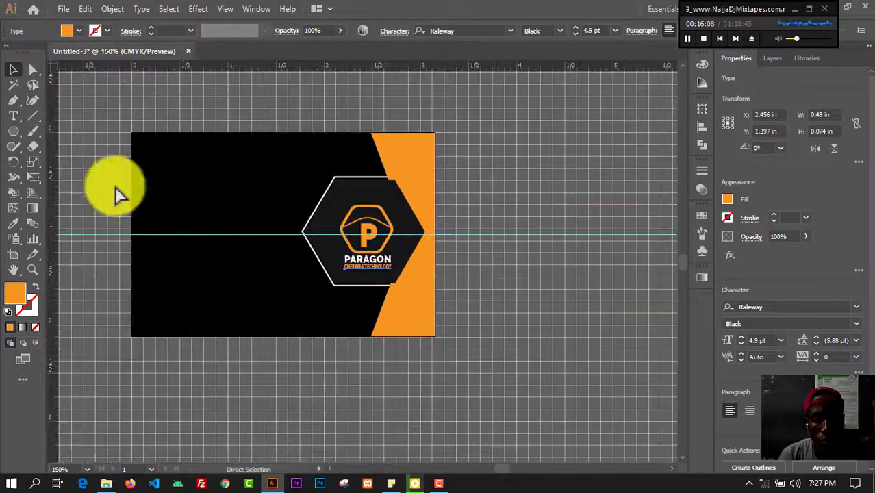
- Stretch PARAGON slightly taller by dragging its bounding-box handle
key("ctrl+a")
key("ctrl+plus")
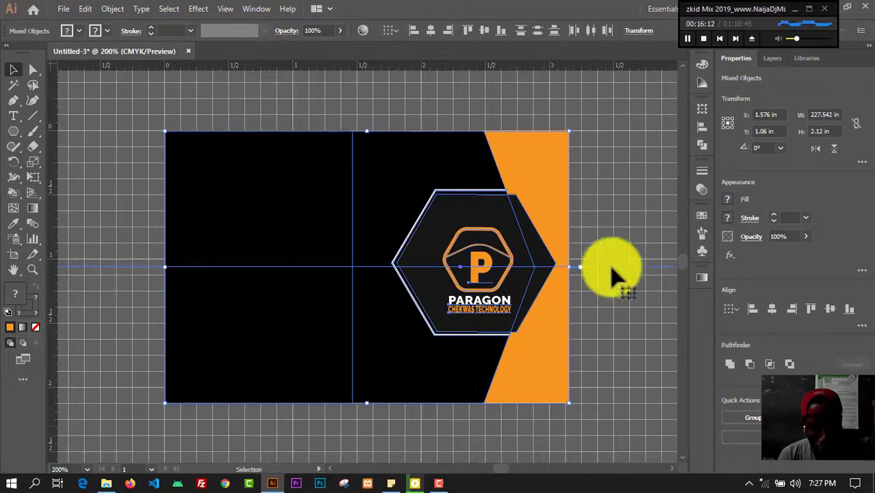
left_click(609, 274)
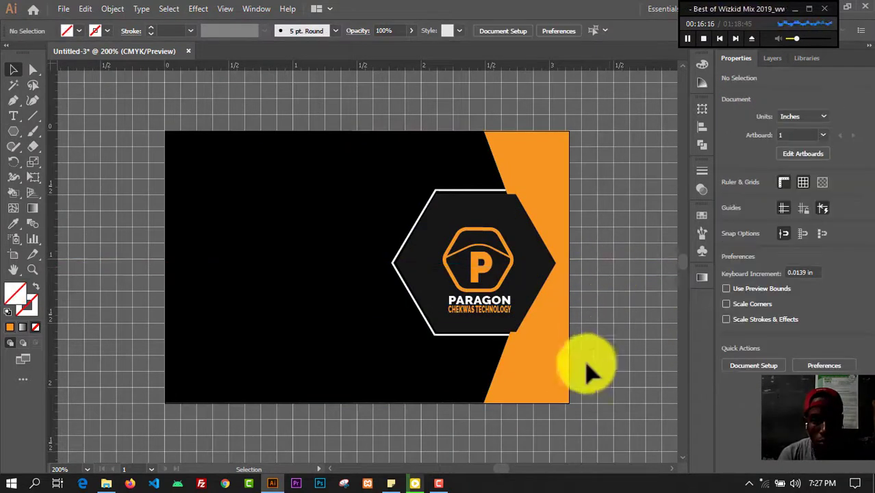
left_click(491, 313)
key("ctrl+plus")
key("ctrl+plus")
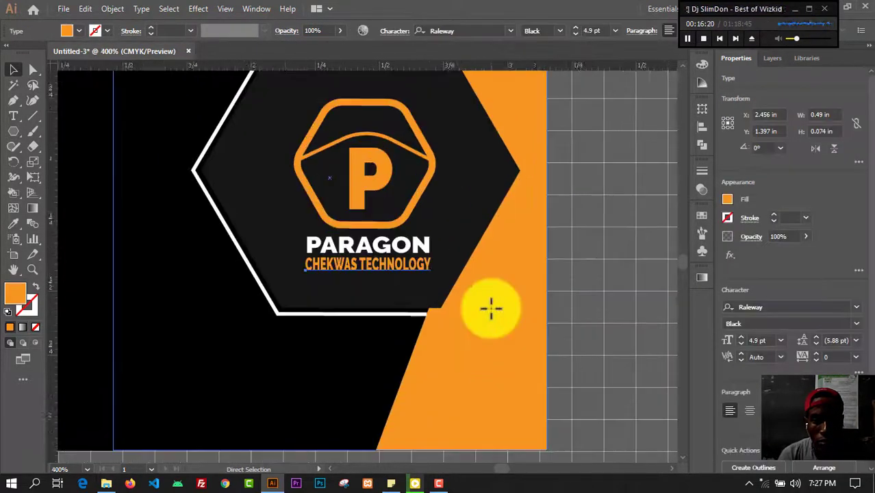
key("ctrl+plus")
left_click(376, 244)
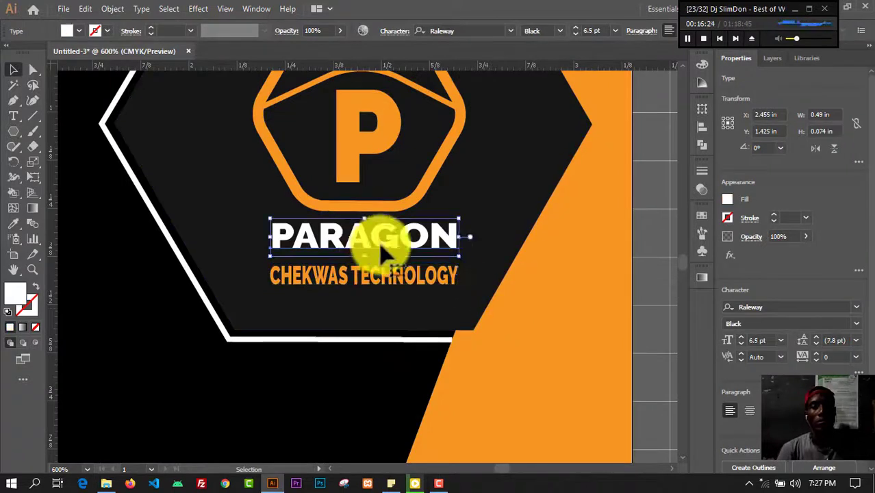
left_click_drag(463, 254, 456, 293)
- Resize the CHEKWAS TECHNOLOGY tagline to match PARAGON's width, then view the full card
left_click(447, 288)
left_click(659, 270)
key("ctrl+minus")
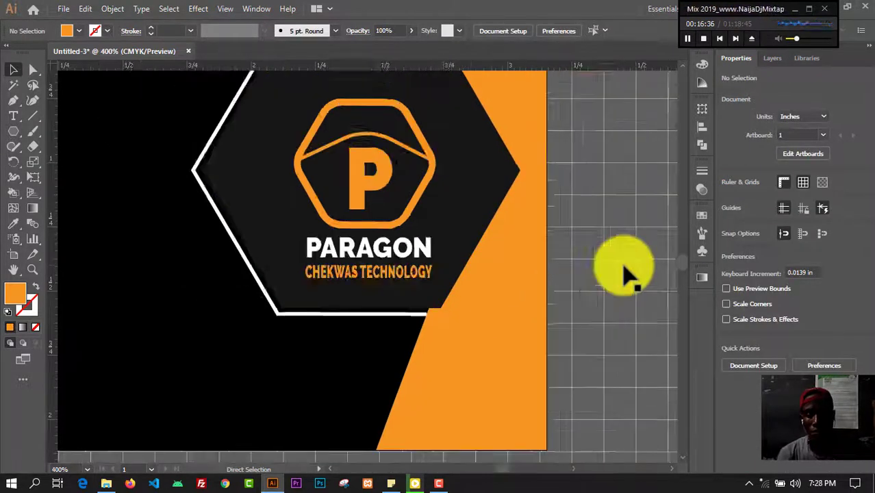
key("ctrl+minus")
key("ctrl+minus")
scroll(269, 199, "left", 3)
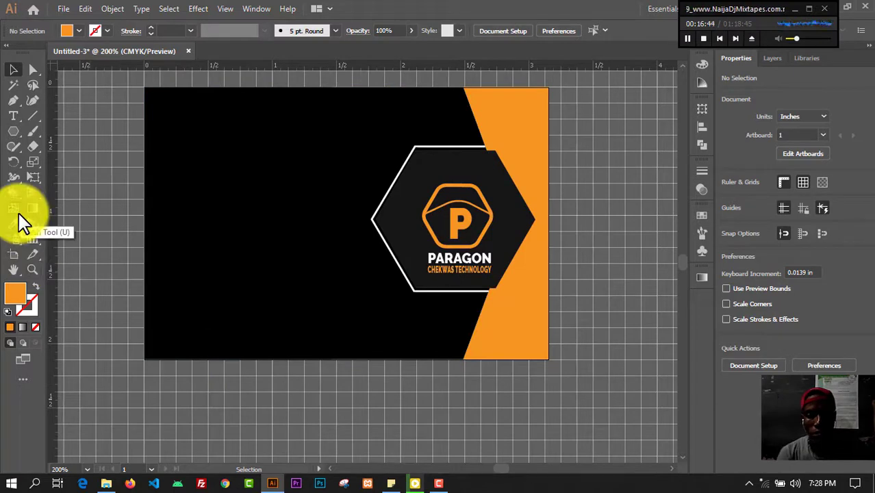
left_click(14, 116)
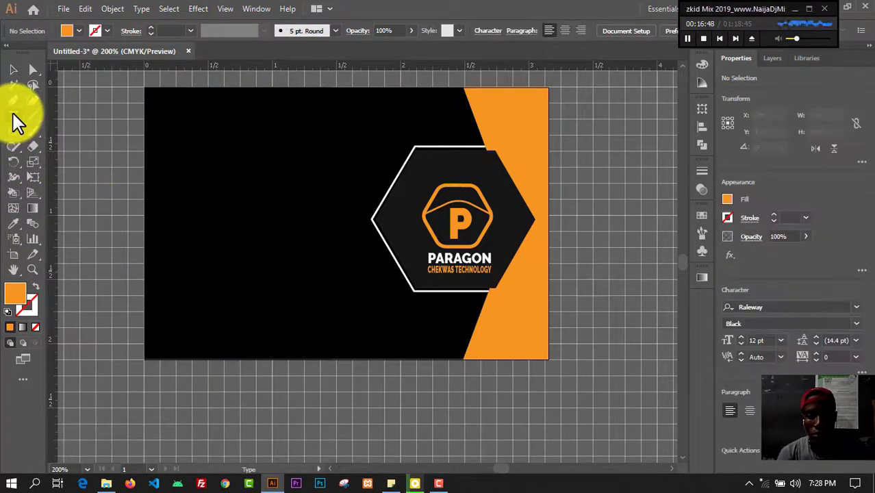
- Attempt Area Type inside the card shape, dismissing the path warnings
left_click(14, 115)
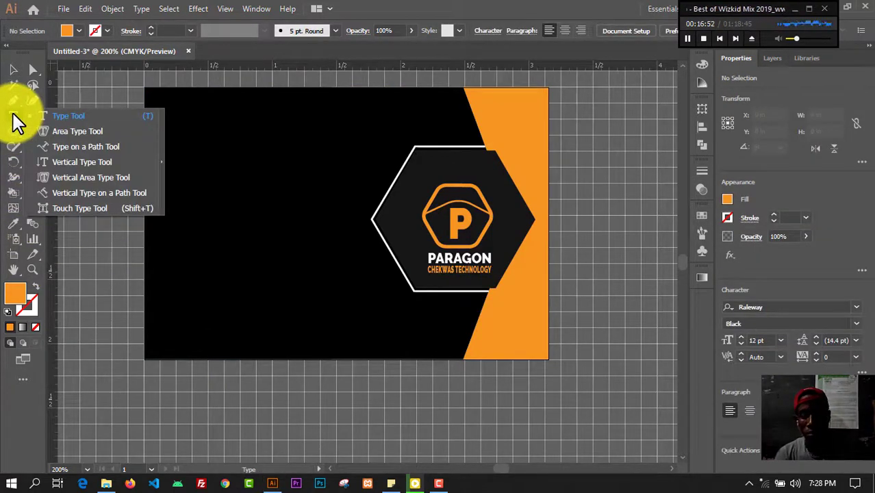
left_click(78, 131)
left_click(177, 147)
left_click(557, 258)
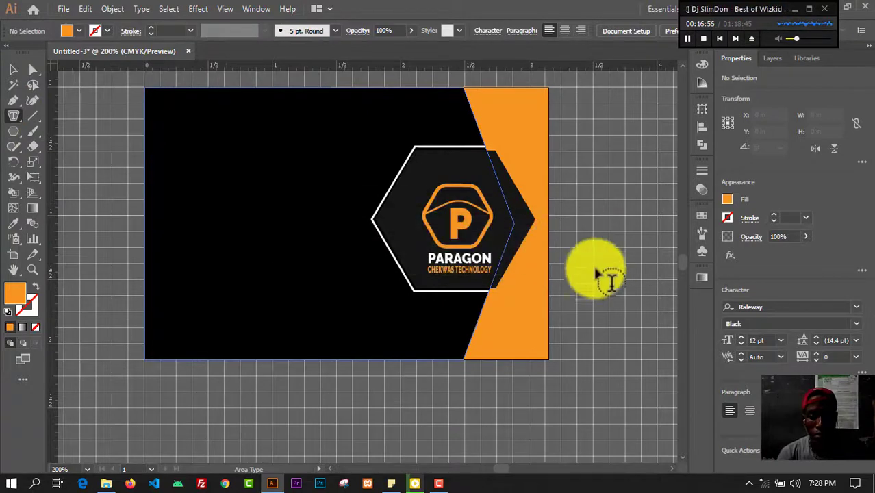
left_click(597, 274)
key("Return")
left_click(196, 160)
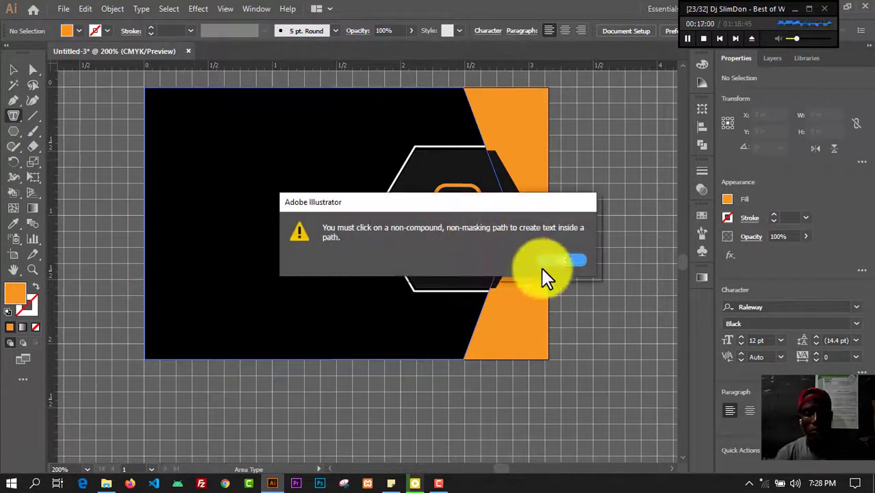
left_click(559, 261)
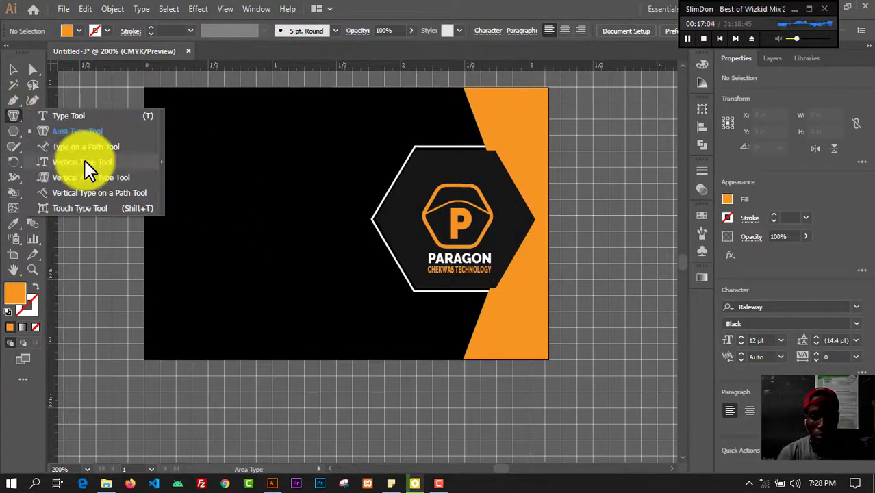
- After testing Vertical Type, place a horizontal text object at the card's upper left
left_click_drag(8, 117, 87, 158)
left_click(187, 141)
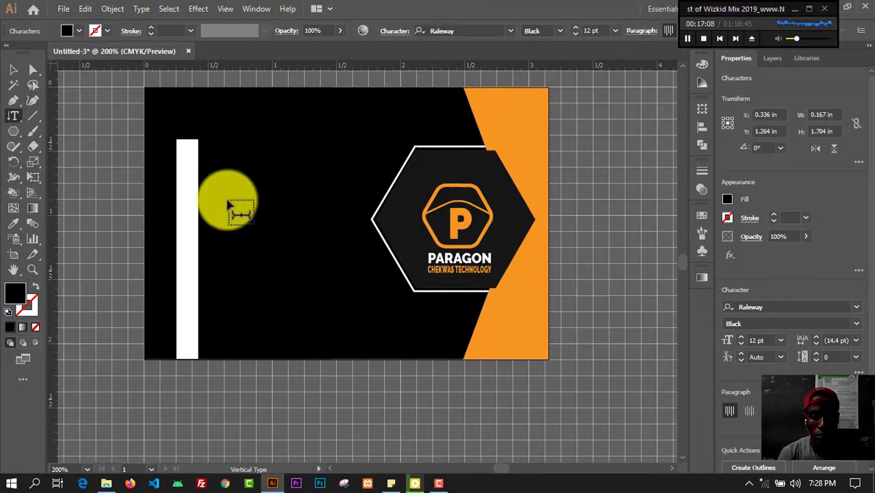
key("BackSpace")
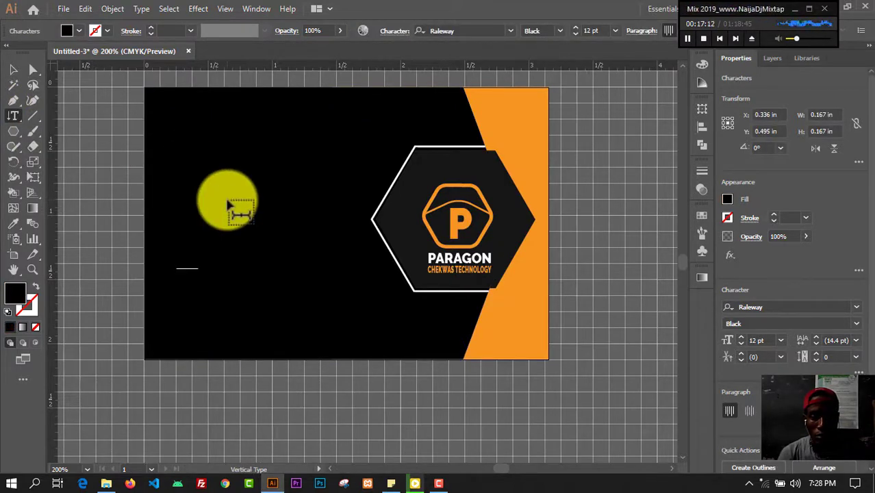
key("ctrl+z")
left_click(11, 71)
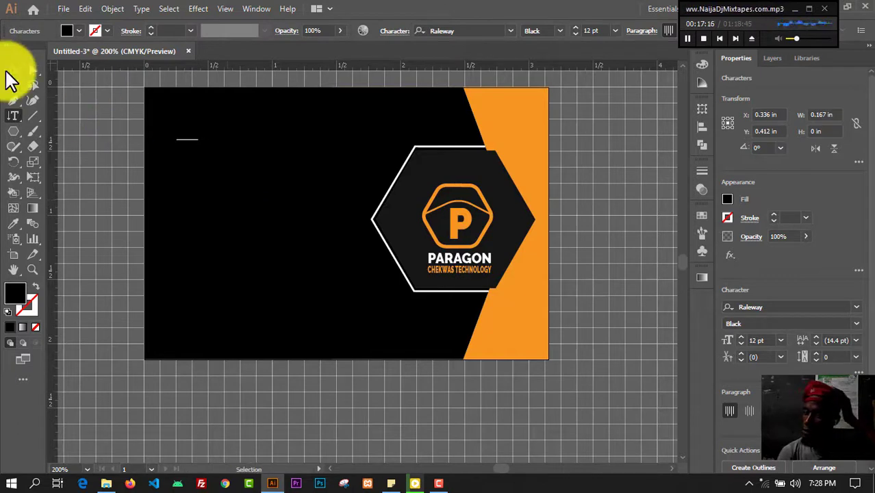
left_click_drag(20, 113, 55, 129)
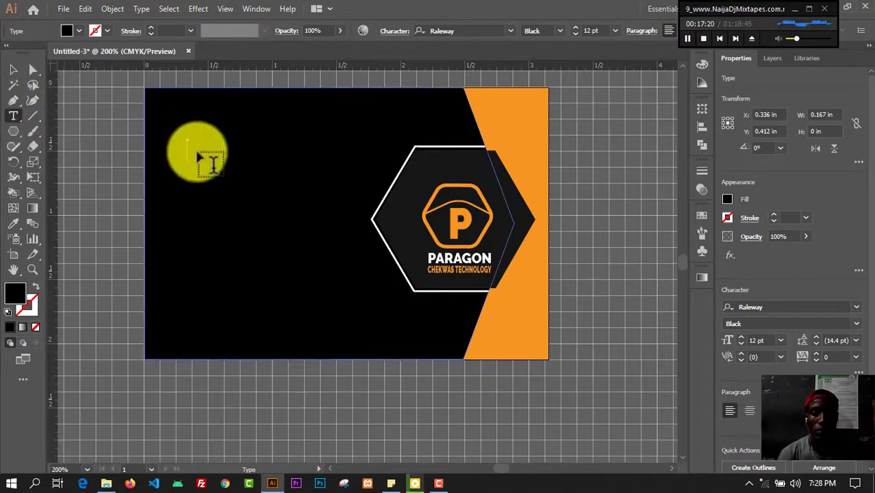
left_click(199, 152)
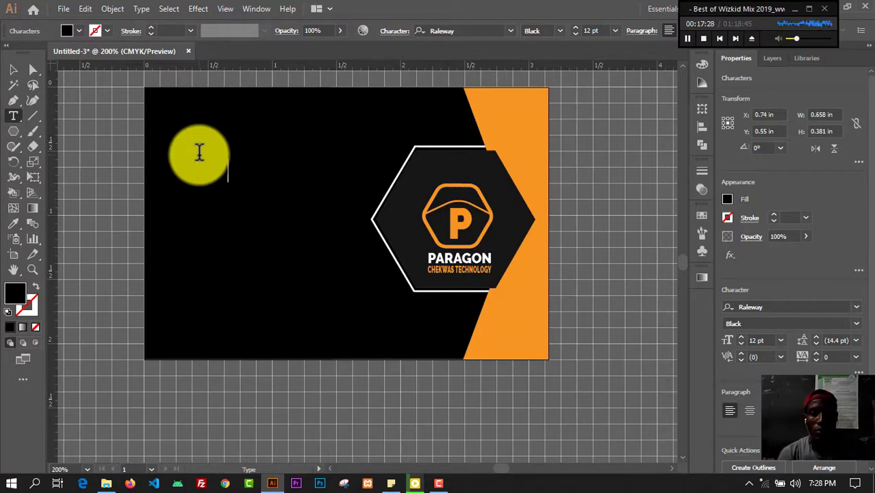
left_click(13, 70)
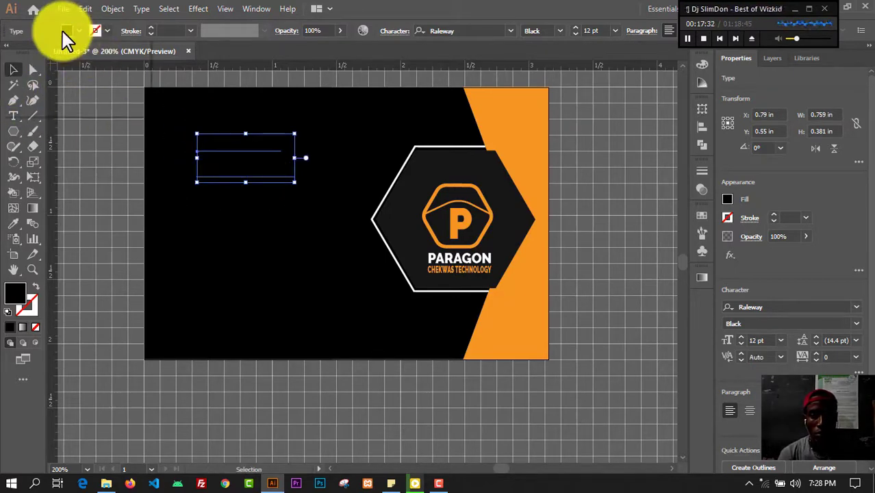
- Change the two-line name text from black #000000 to white, enlarge it and position it
double_click(15, 293)
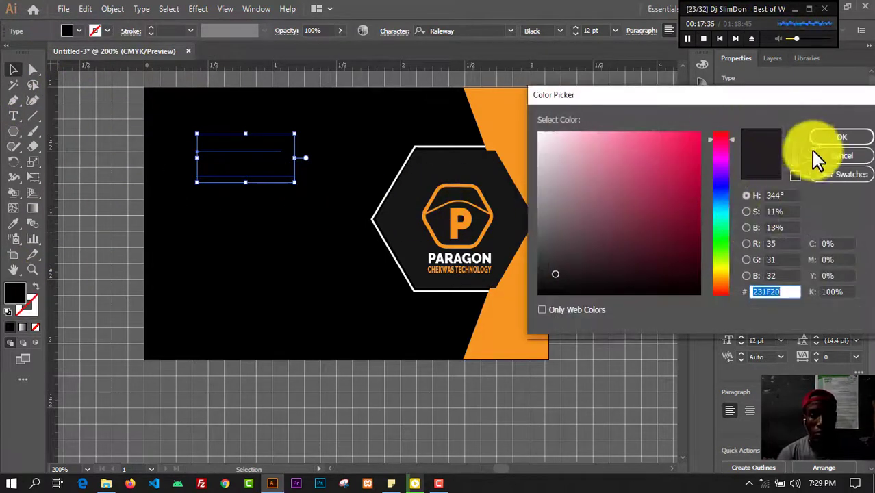
type("000000")
left_click(842, 137)
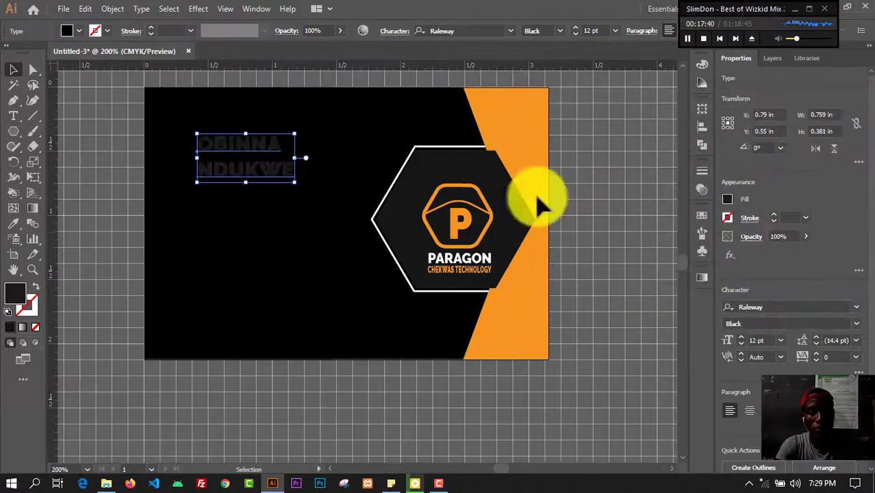
left_click_drag(251, 168, 255, 210)
double_click(15, 293)
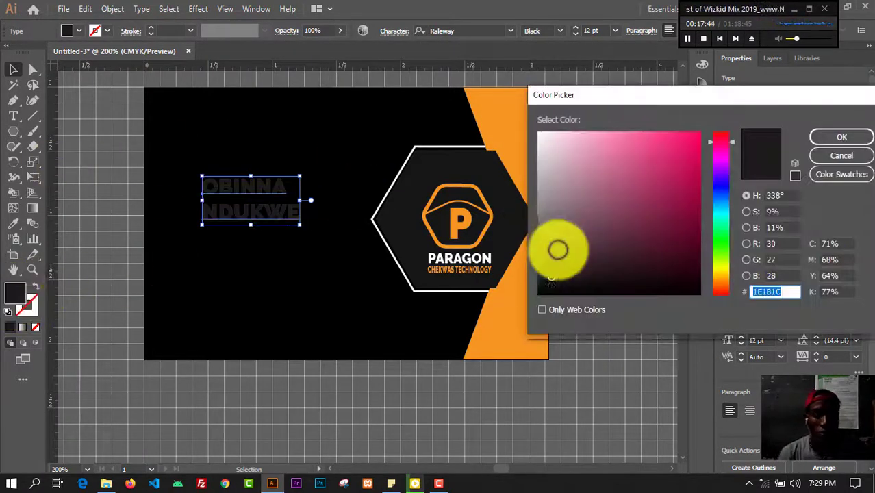
left_click(834, 154)
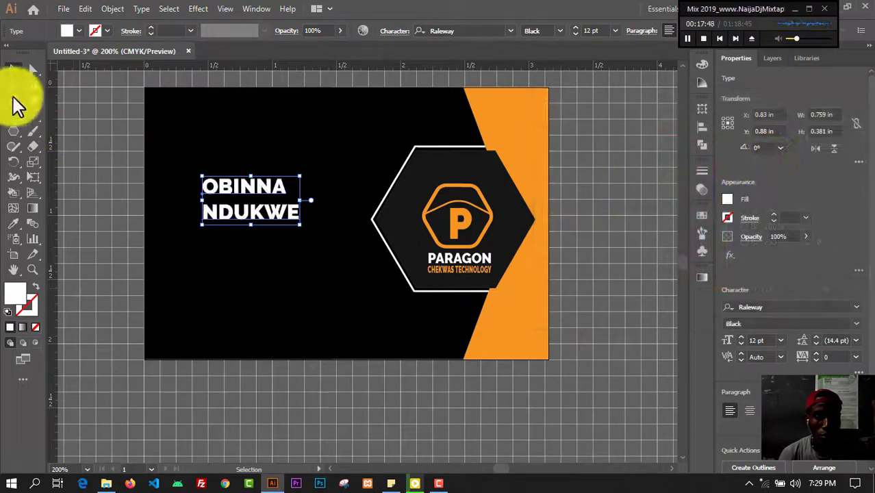
left_click_drag(300, 224, 344, 253)
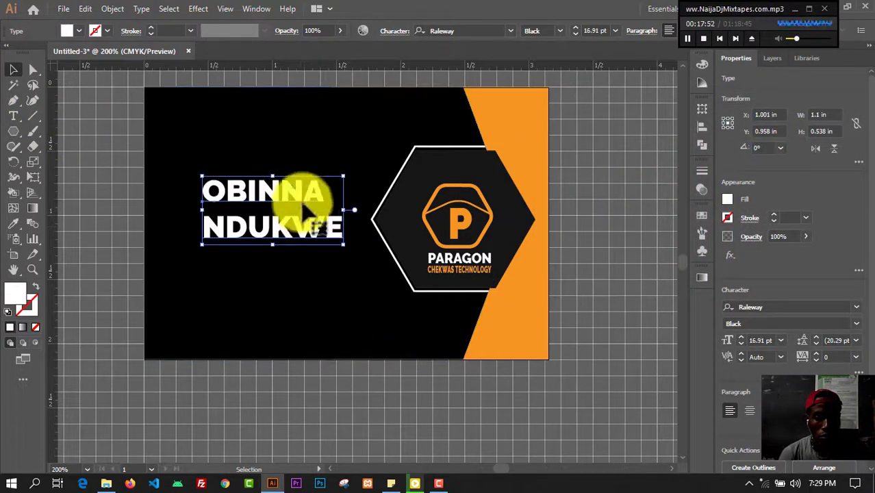
left_click_drag(301, 213, 301, 218)
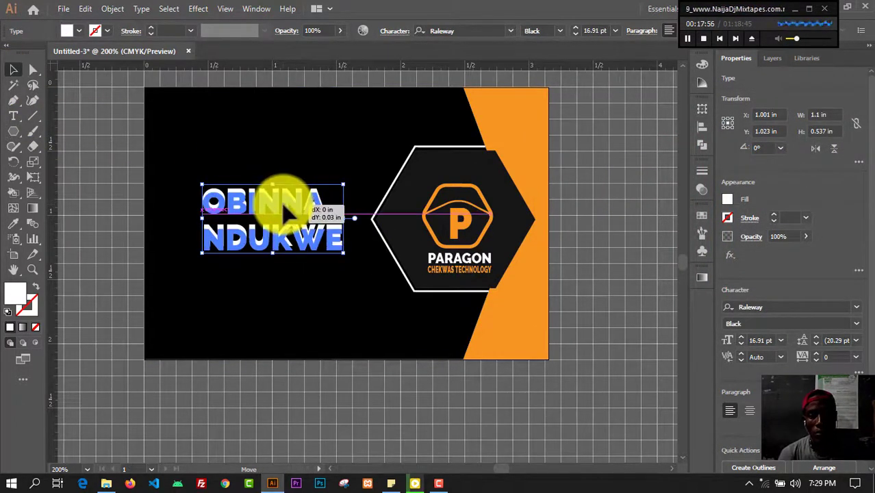
left_click(96, 198)
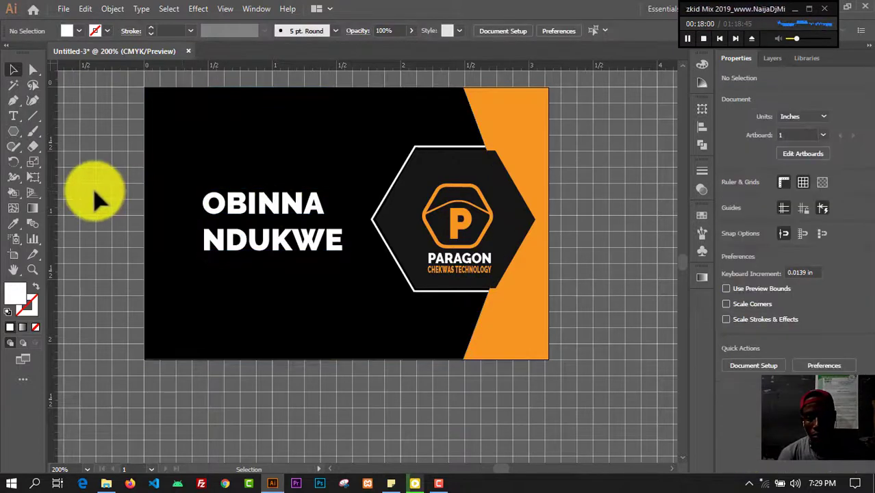
- Test swapping the name text's fill and stroke, then restore its solid white fill
left_click(233, 240)
key("ctrl+equal")
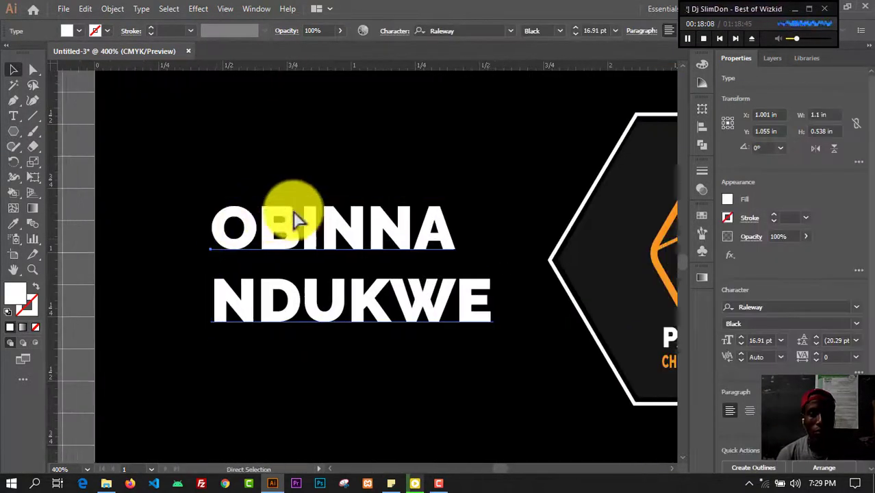
scroll(176, 241, "down", 3)
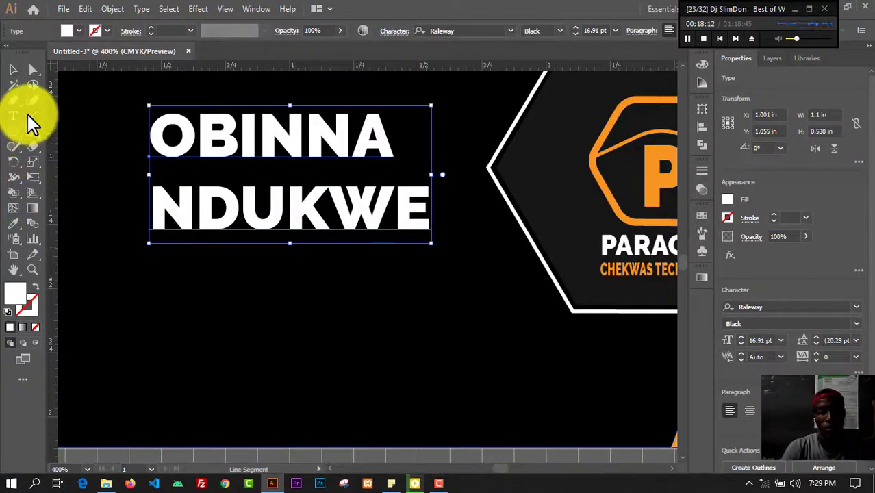
left_click(31, 303)
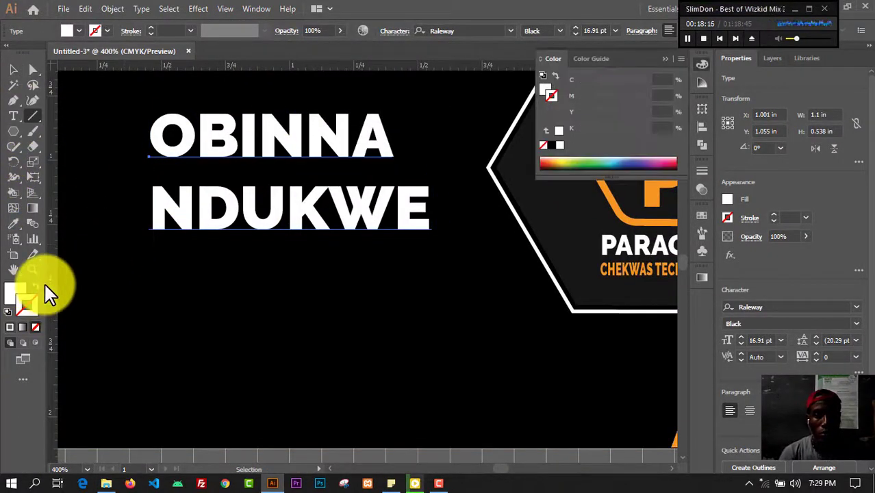
left_click(35, 288)
key("ctrl+z")
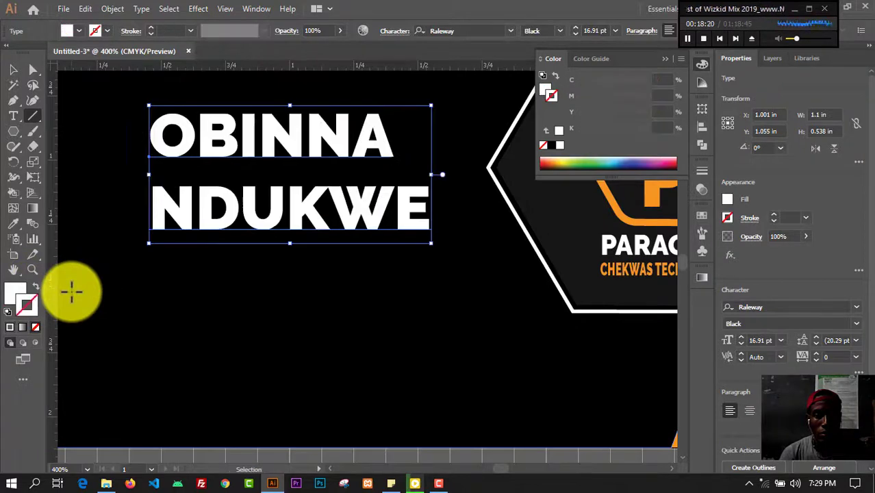
left_click(14, 70)
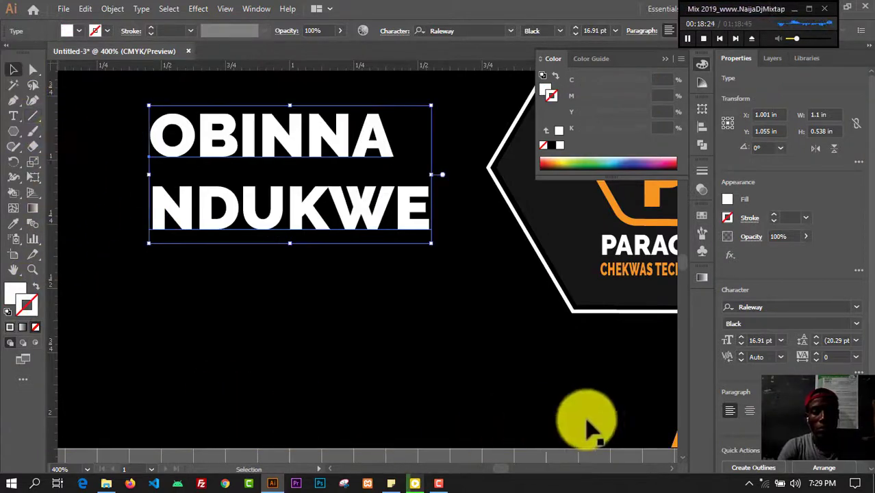
key("ctrl+minus")
key("ctrl+minus")
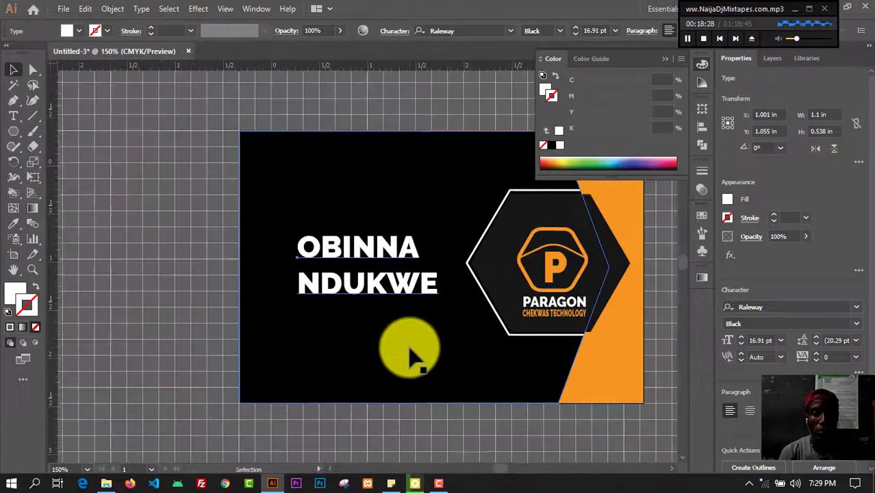
key("ctrl+minus")
left_click(559, 415)
key("ctrl+plus")
key("ctrl+plus")
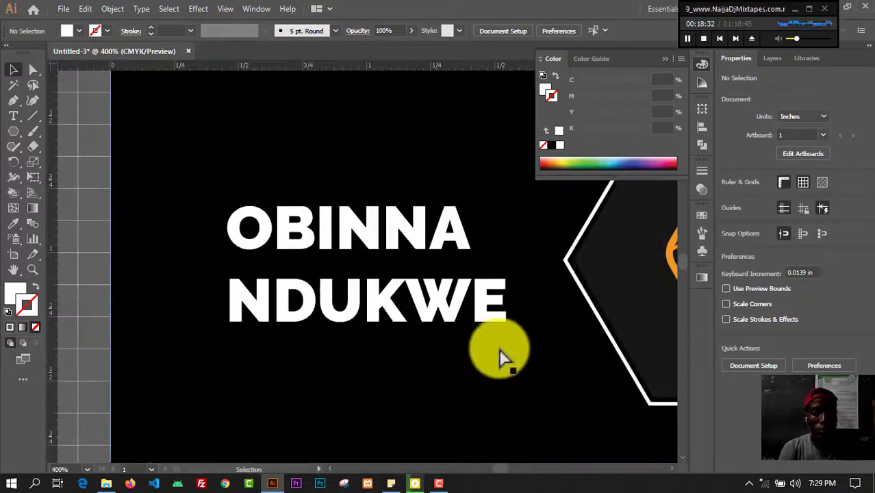
key("ctrl+plus")
- Draw a white horizontal line under the name text
left_click(33, 116)
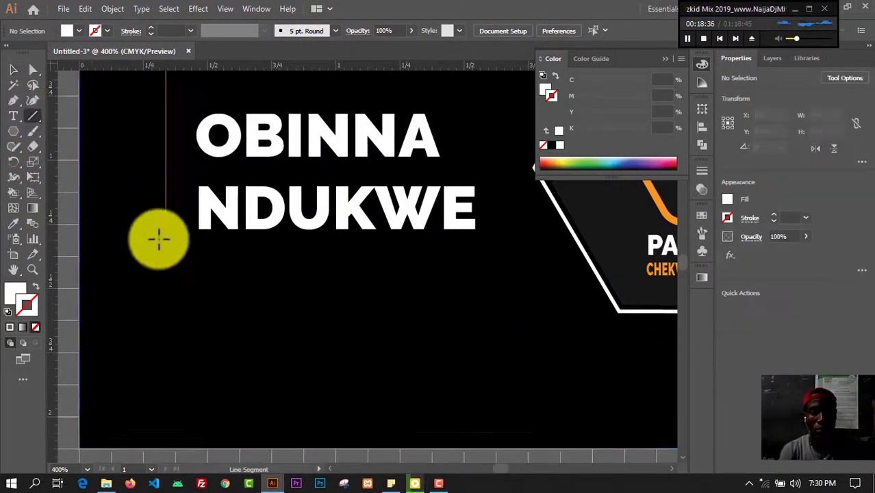
left_click_drag(137, 238, 507, 237)
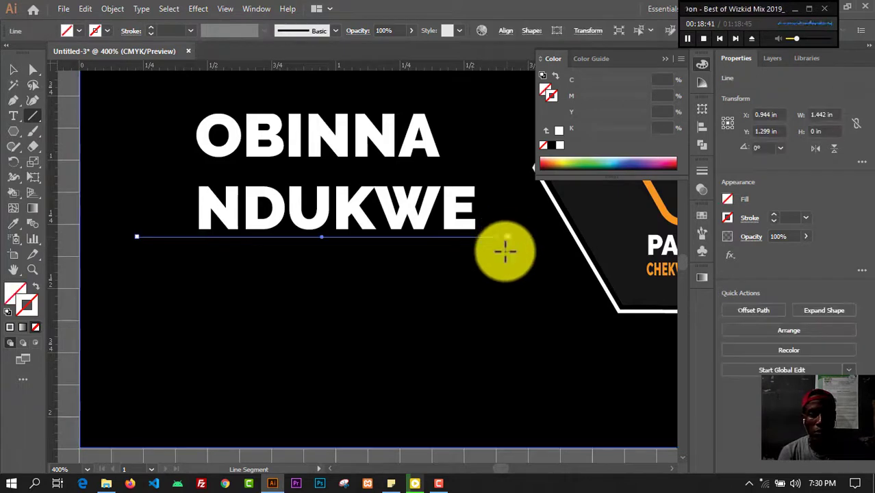
left_click(9, 327)
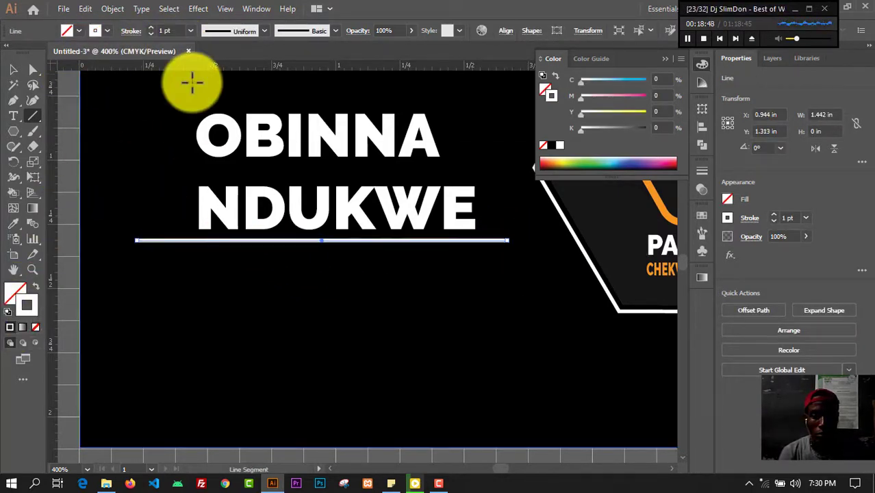
left_click(13, 69)
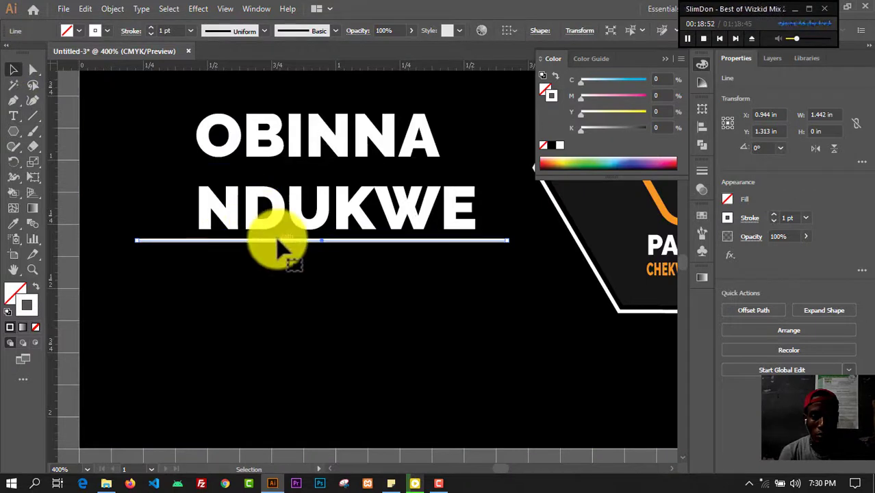
key("ctrl+j")
left_click(554, 267)
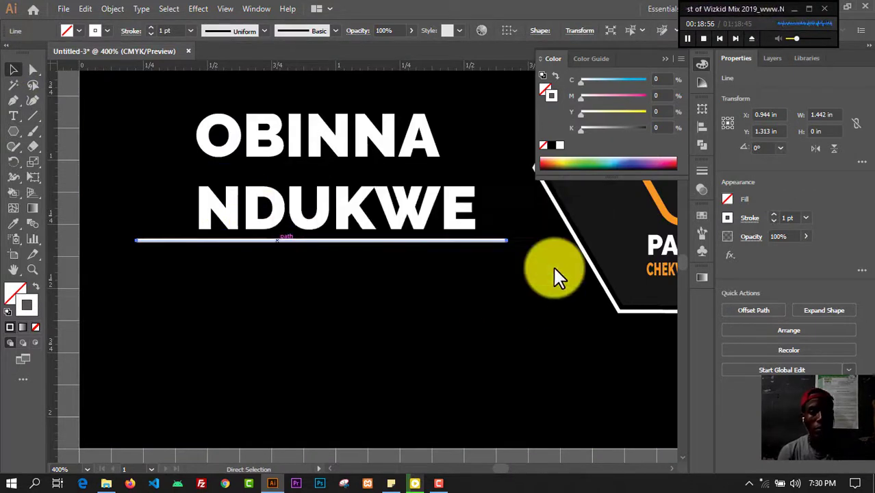
- Duplicate the line just below the first and align both lines
left_click(771, 58)
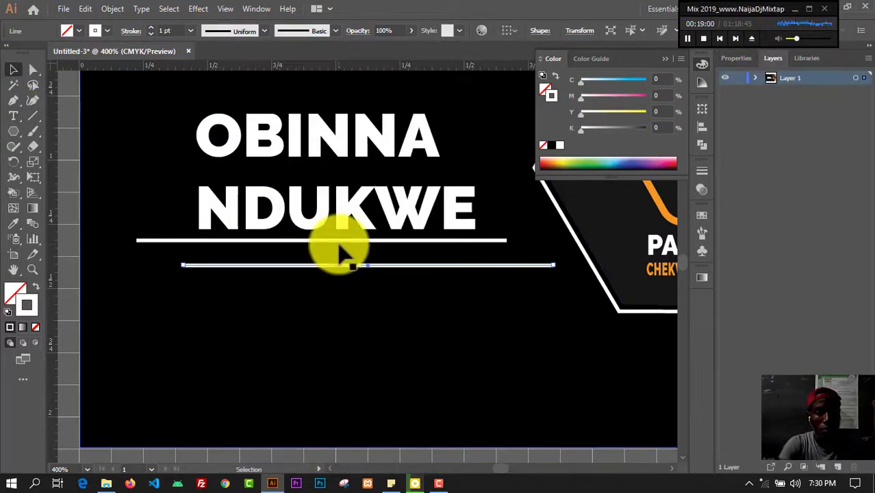
mouse_move(340, 252)
left_mouse_down()
mouse_move(326, 269)
mouse_move(337, 270)
mouse_move(364, 233)
left_mouse_up()
left_click(381, 283)
left_click(702, 251)
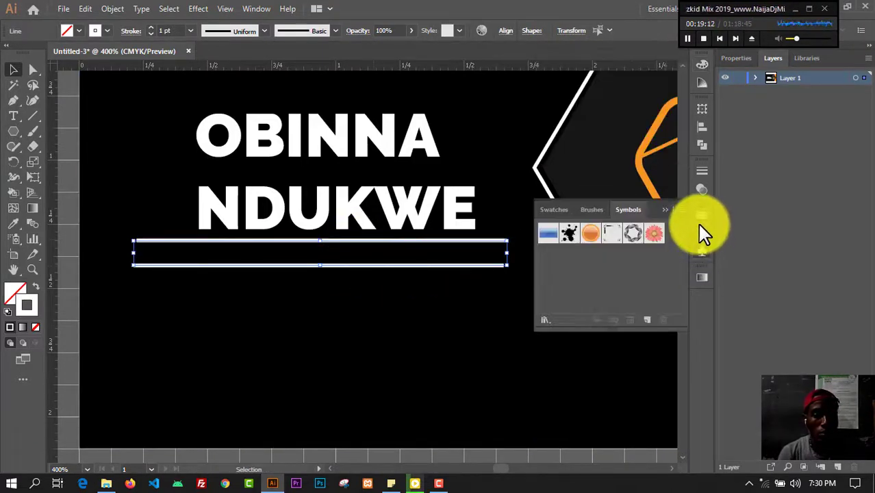
left_click(700, 216)
left_click(702, 144)
left_click(700, 127)
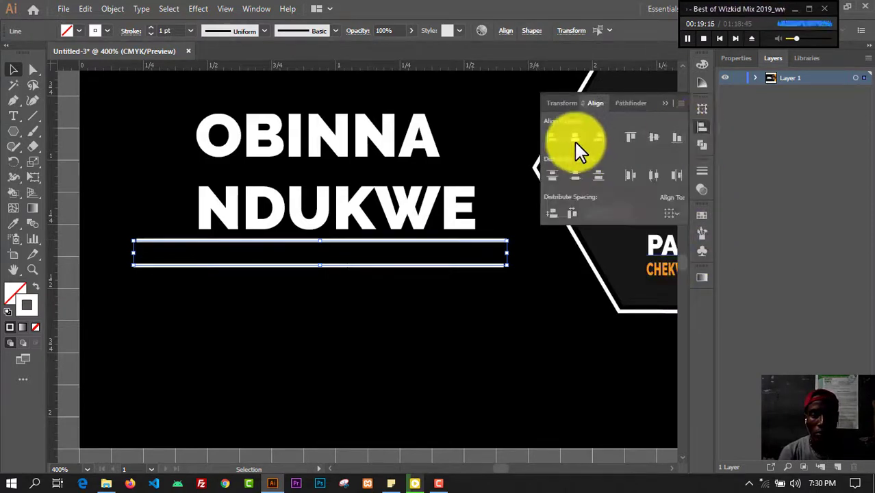
left_click(337, 308)
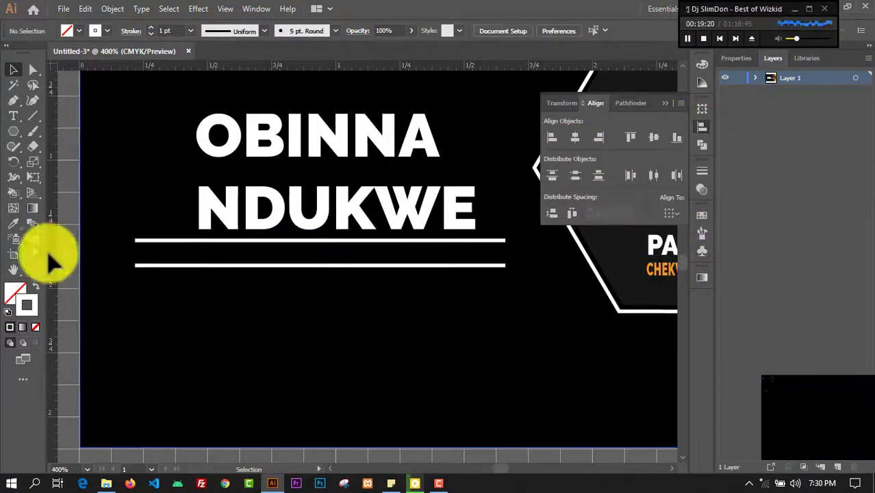
left_click(13, 116)
- Type a white HEAD OF OPERATIONS title below the lines
left_click(168, 348)
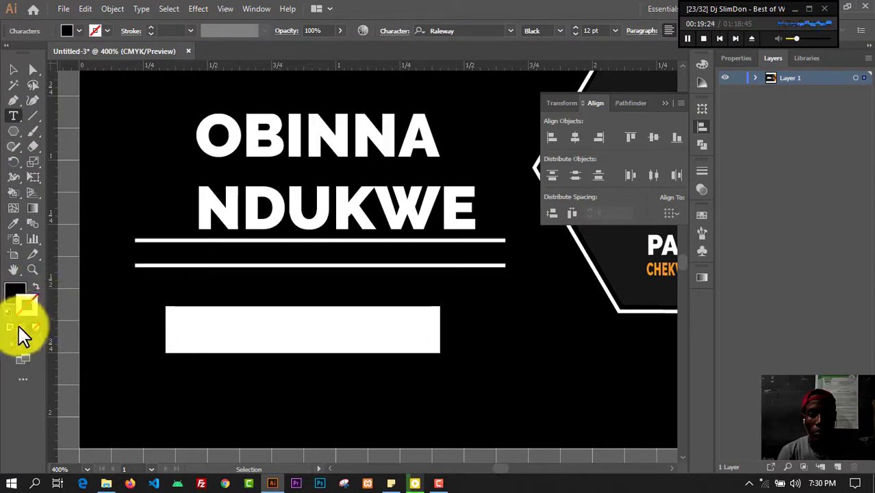
left_click(20, 297)
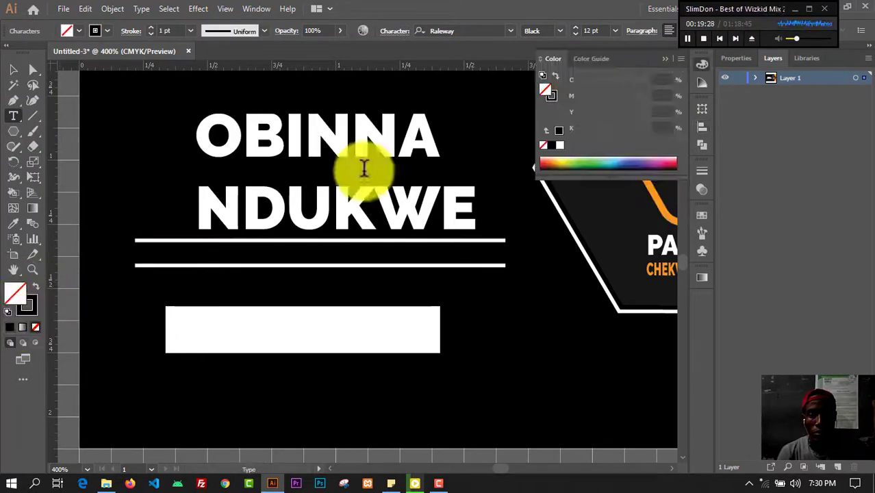
left_click(561, 145)
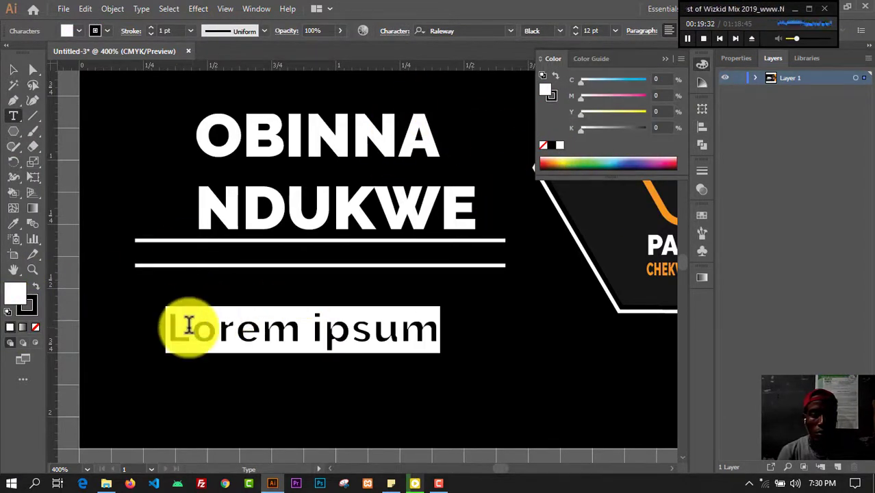
type("HEAD OF OPERATIONS")
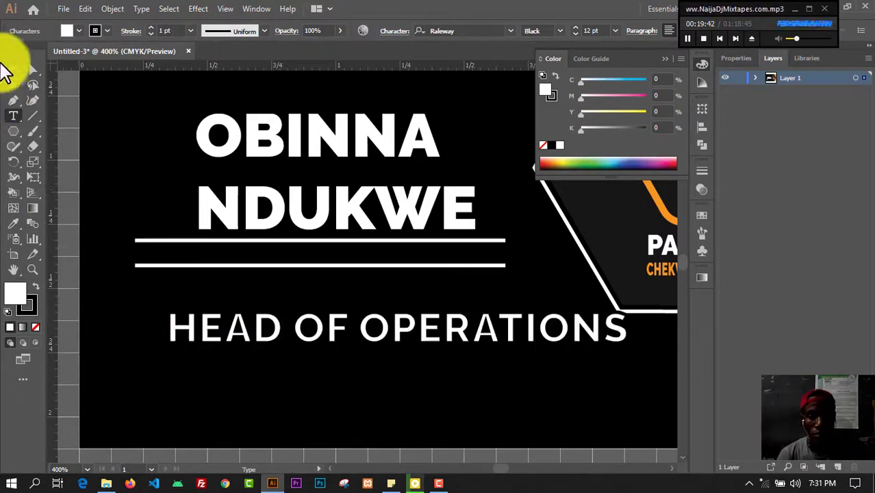
- Shrink the title, move it between the lines, and lower the bottom line beneath it
left_click(13, 70)
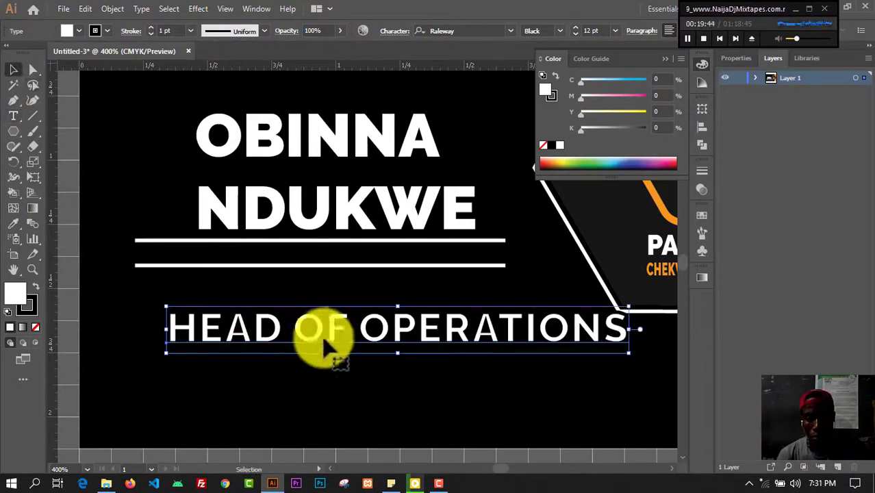
left_click_drag(634, 308, 451, 327)
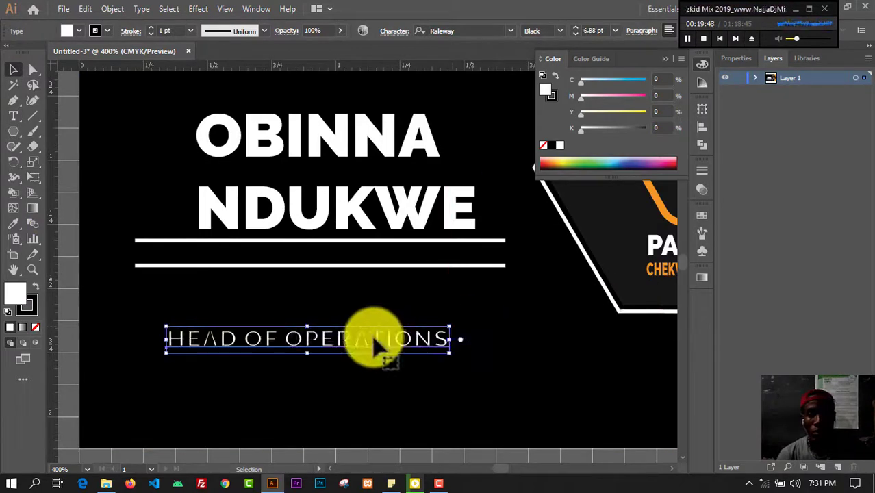
mouse_move(371, 333)
left_mouse_down()
mouse_move(363, 260)
mouse_move(380, 273)
left_mouse_up()
left_click_drag(469, 265, 446, 285)
- Reposition the job title between the lines, keeping it solid white with no outline
left_click(401, 259)
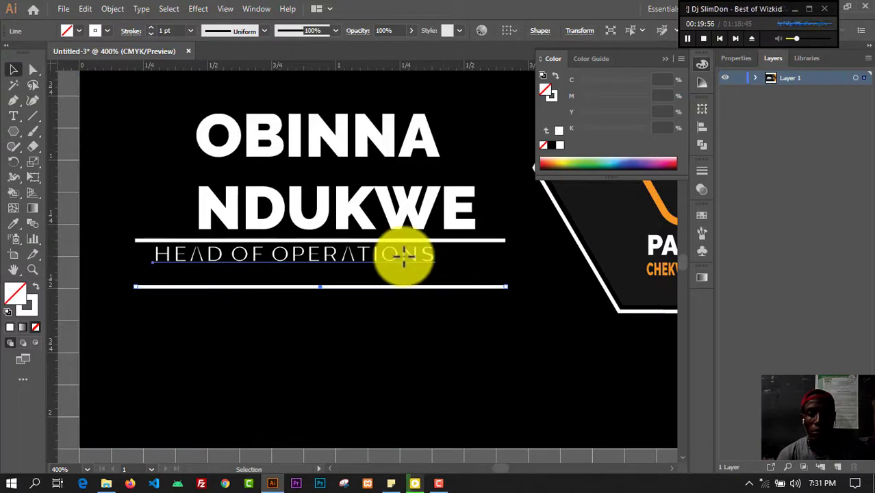
left_click_drag(404, 258, 392, 267)
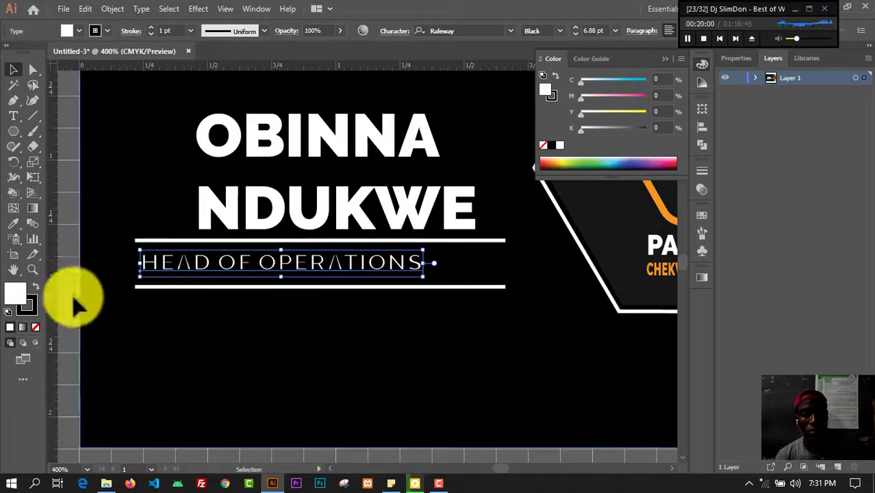
left_click(36, 287)
left_click(40, 286)
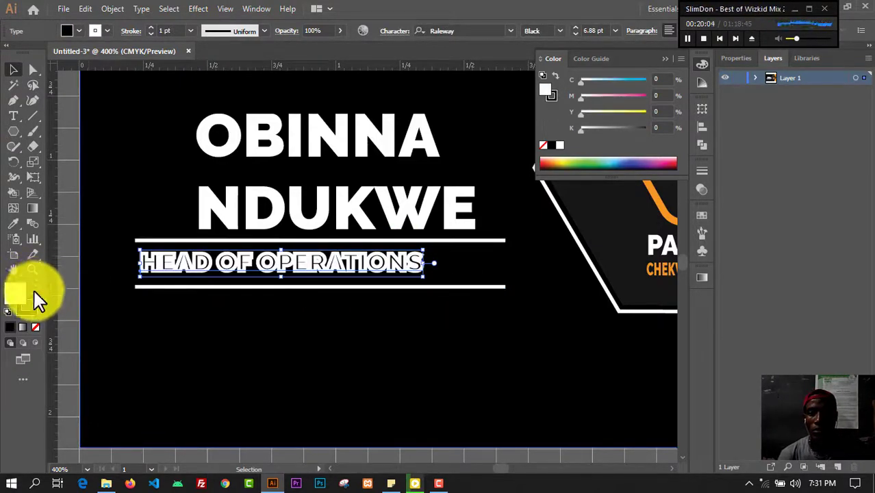
left_click(35, 287)
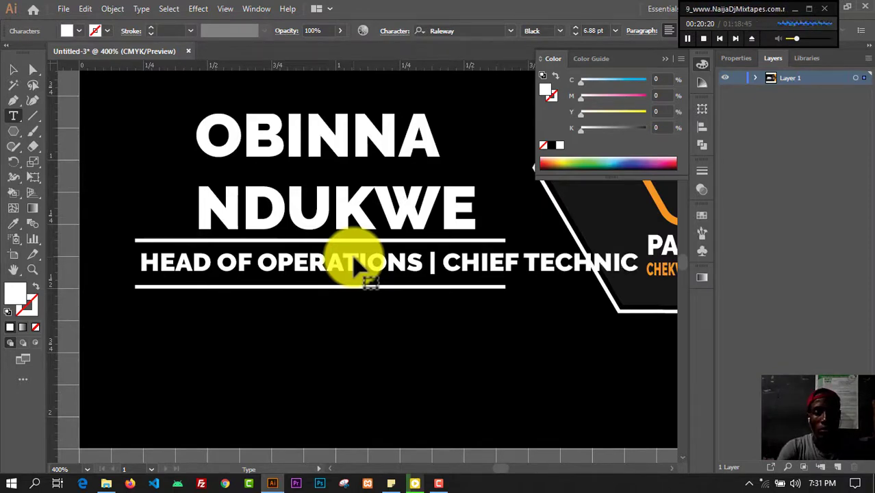
- Finish the title as HEAD OF OPERATIONS | CHIEF TECHNICIAN and squeeze it to the lines' width
type("IAN")
left_click(13, 69)
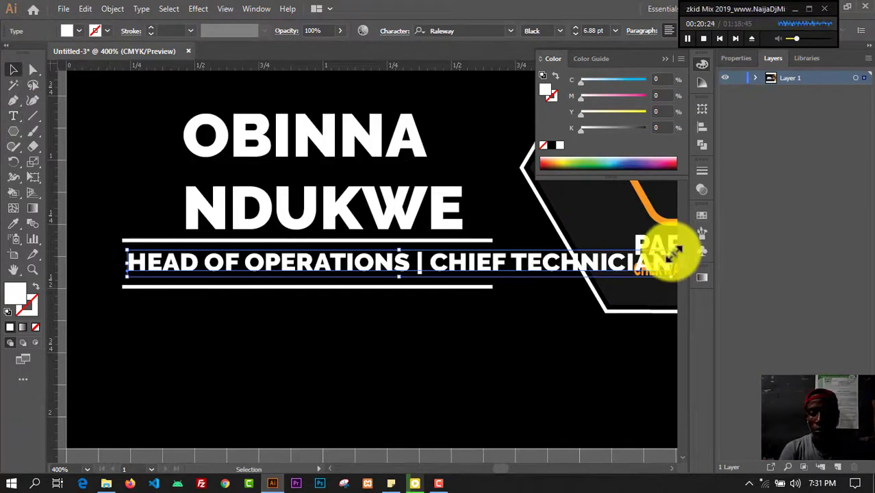
mouse_move(674, 255)
left_mouse_down()
mouse_move(485, 260)
mouse_move(486, 251)
left_mouse_up()
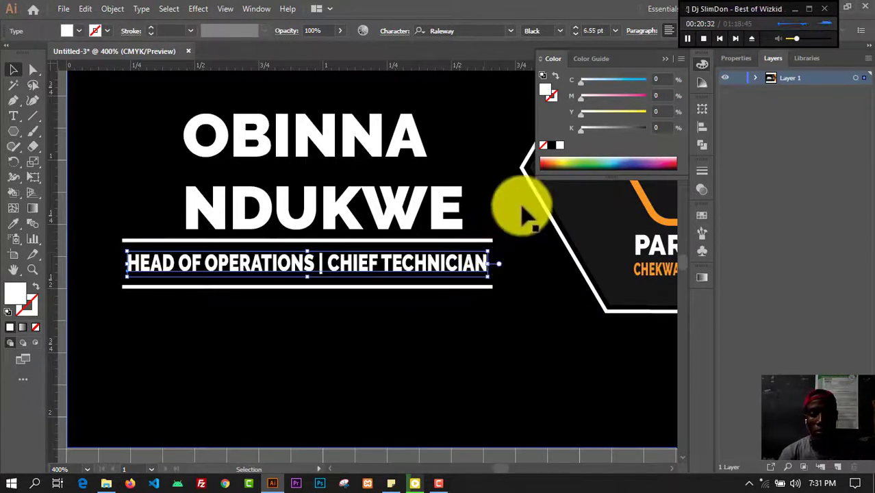
left_click(499, 194)
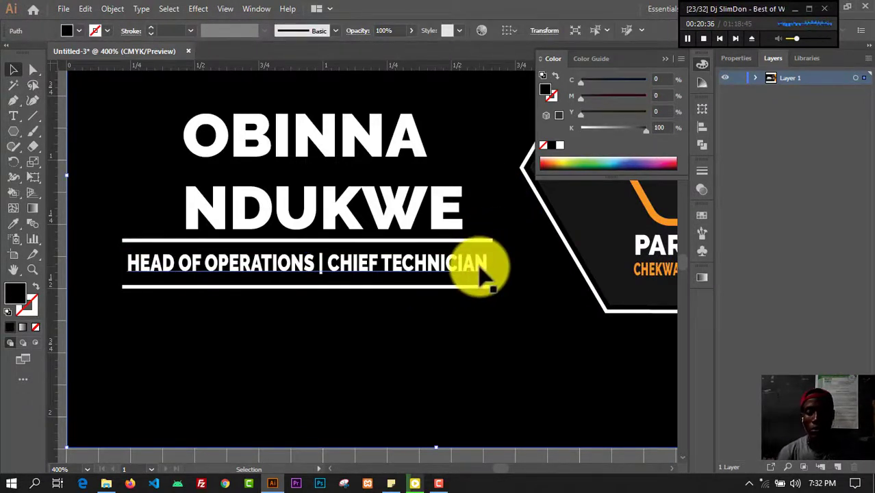
key("ctrl+minus")
key("ctrl+minus")
key("ctrl+minus")
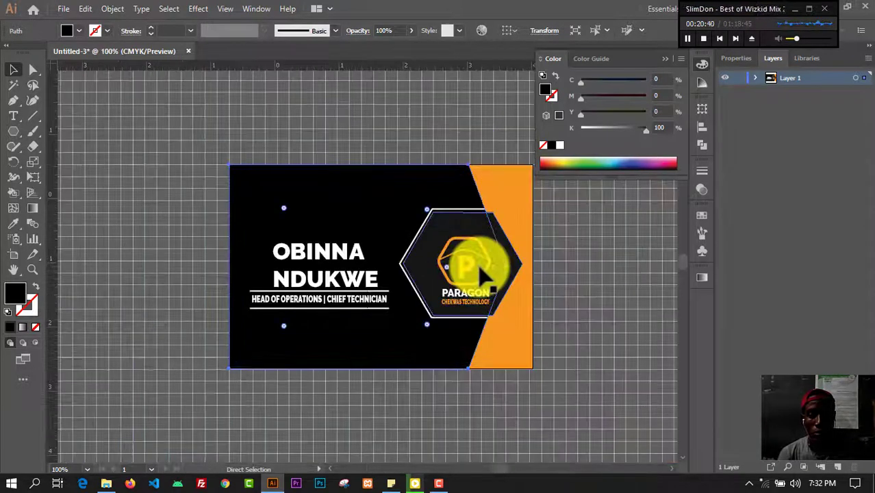
key("ctrl+minus")
- Split the surname out of the name block into its own pasted text object
key("ctrl+plus")
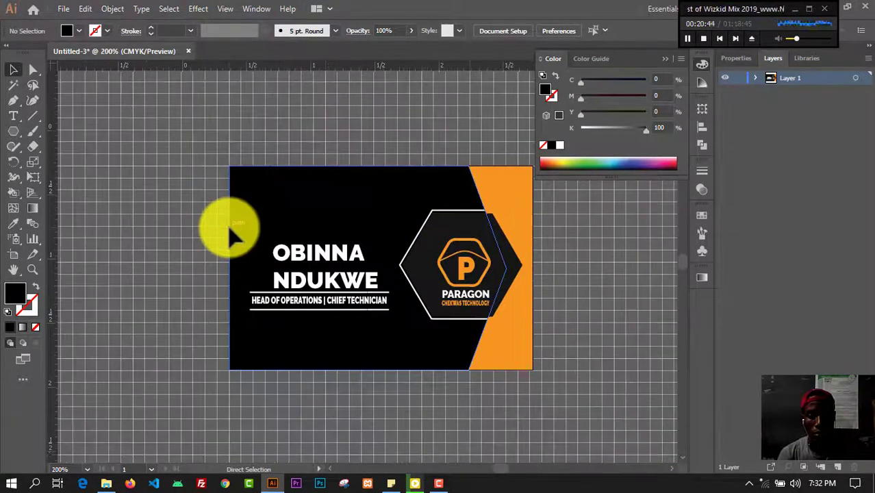
key("ctrl+plus")
key("ctrl+plus")
scroll(233, 236, "down", 1)
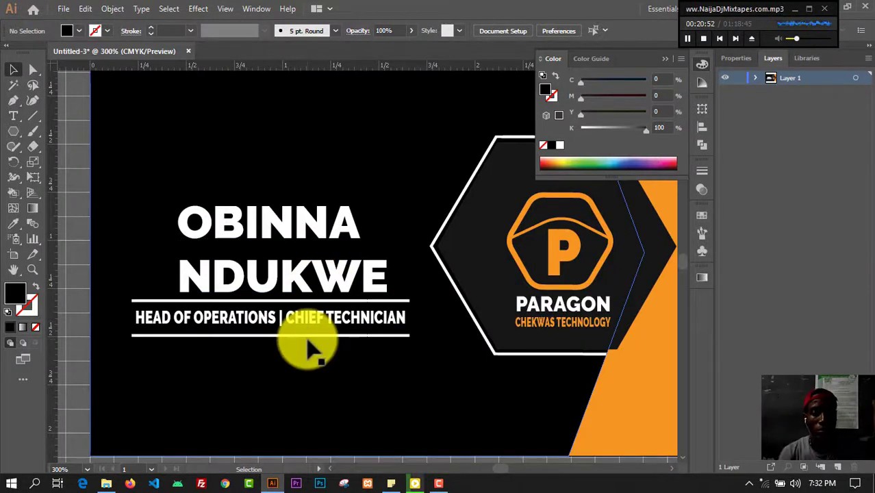
double_click(298, 278)
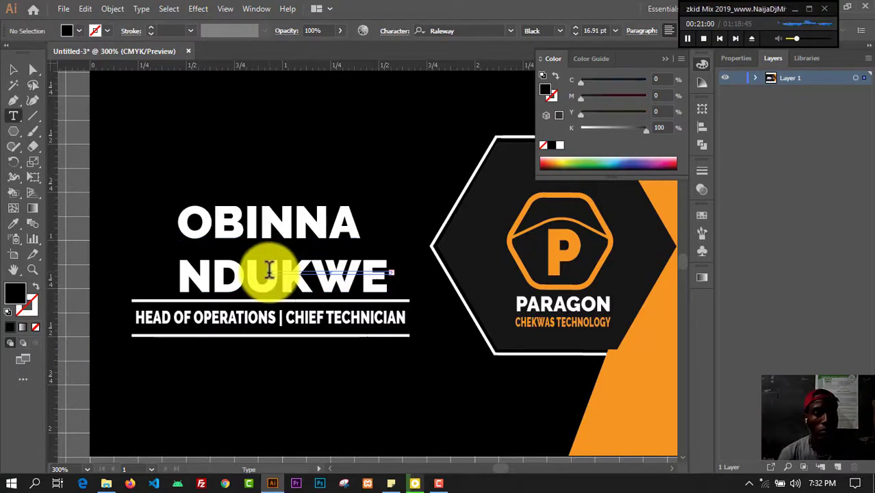
left_click(305, 279)
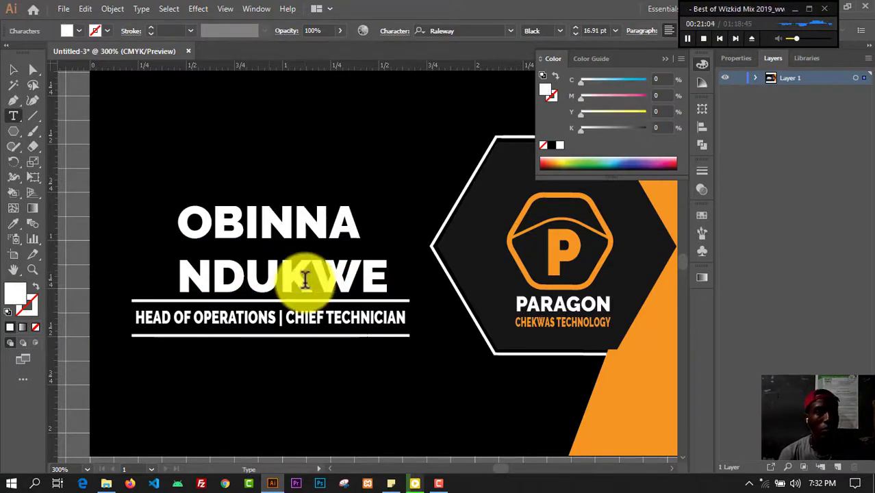
key("shift+Left")
key("shift+Left")
key("shift+Left")
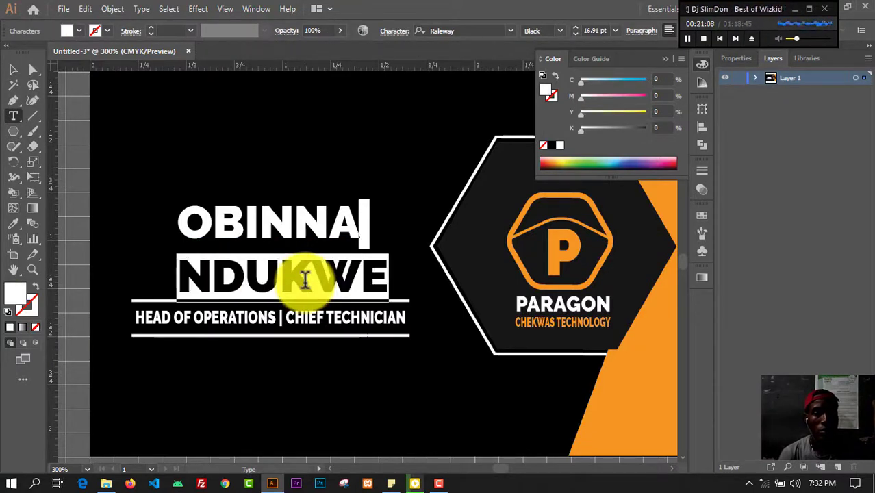
key("BackSpace")
left_click(264, 113, "ctrl")
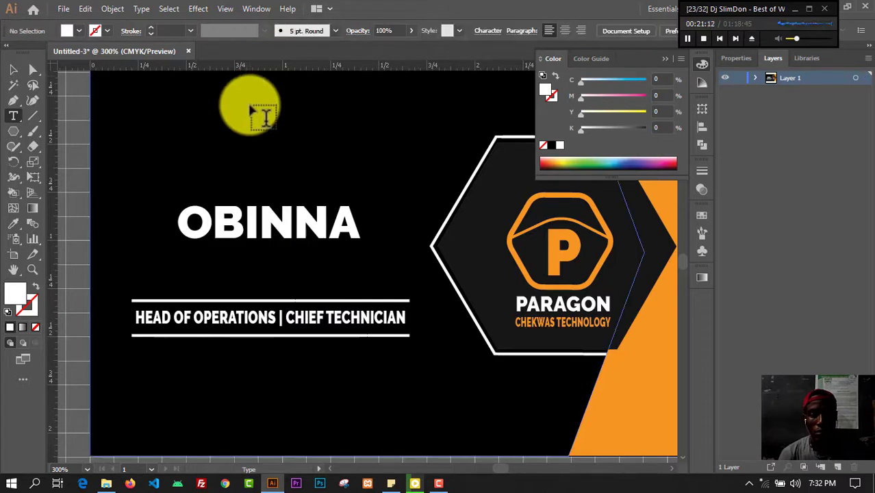
key("ctrl+v")
- Place the surname under the first name and scale both to span the white rule
left_click(13, 69)
mouse_move(367, 292)
left_mouse_down()
mouse_move(295, 261)
mouse_move(283, 279)
left_mouse_up()
left_click_drag(277, 231, 277, 244)
left_click_drag(359, 210, 380, 216)
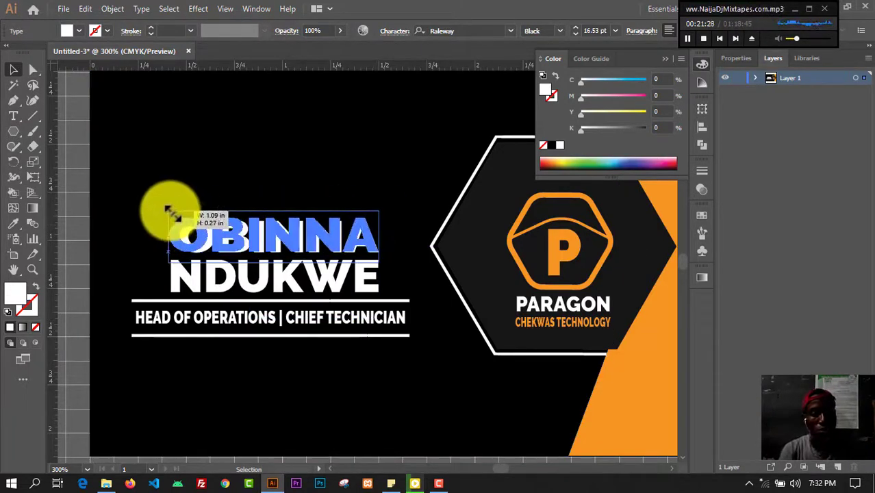
left_click_drag(178, 215, 170, 210)
left_click(79, 257)
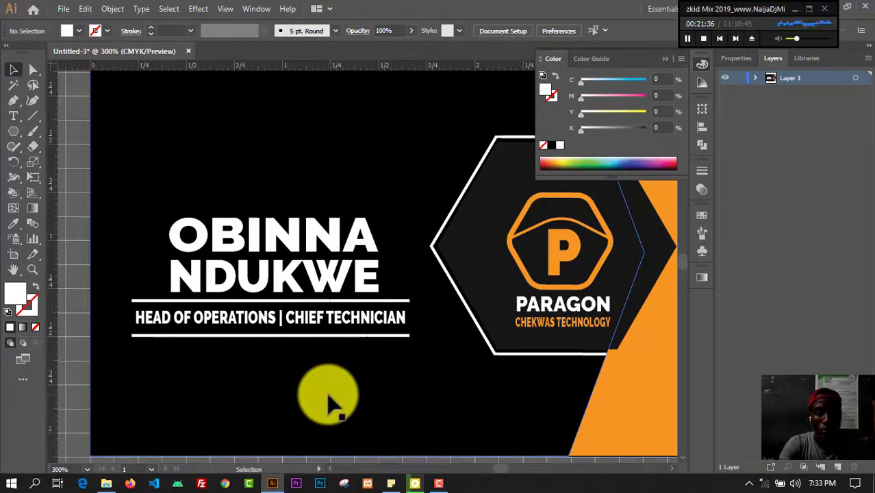
key("ctrl+minus")
scroll(597, 312, "right", 3)
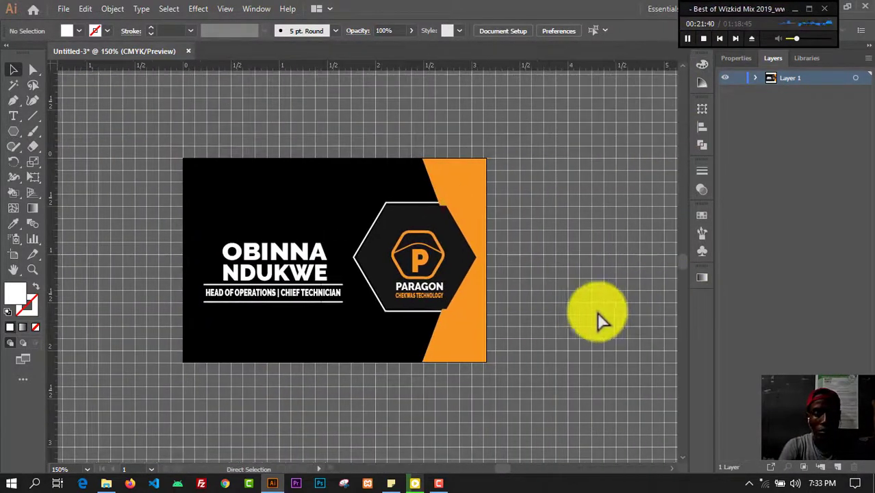
- Draw a white rectangle above the card and place FRONT VIEW text inside it
right_click(10, 132)
left_click(54, 128)
left_click_drag(139, 102, 471, 141)
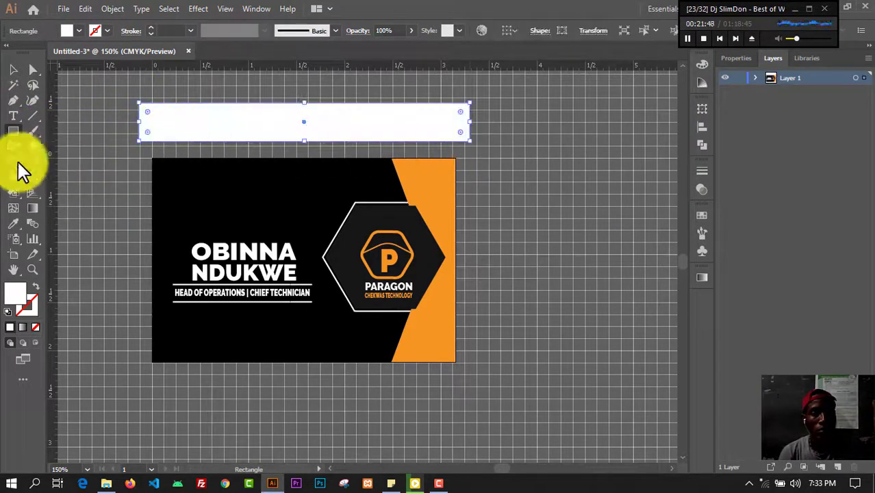
left_click(13, 115)
left_click(165, 115)
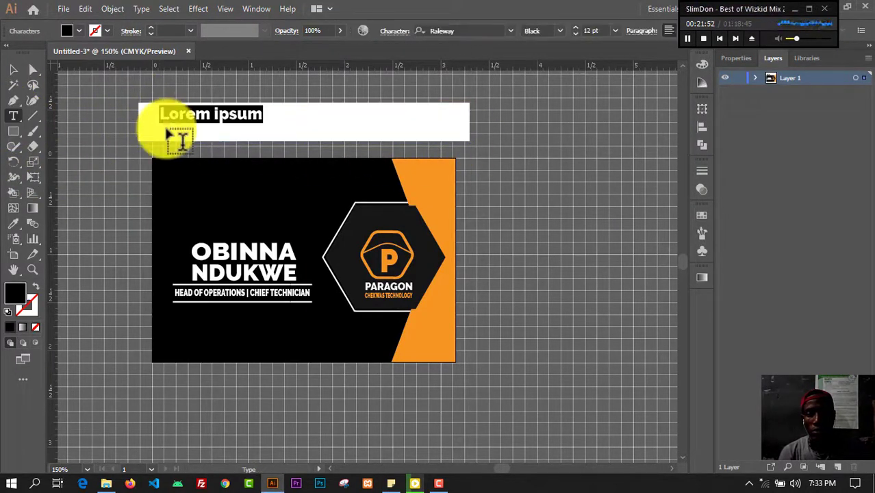
type("FRONT VI")
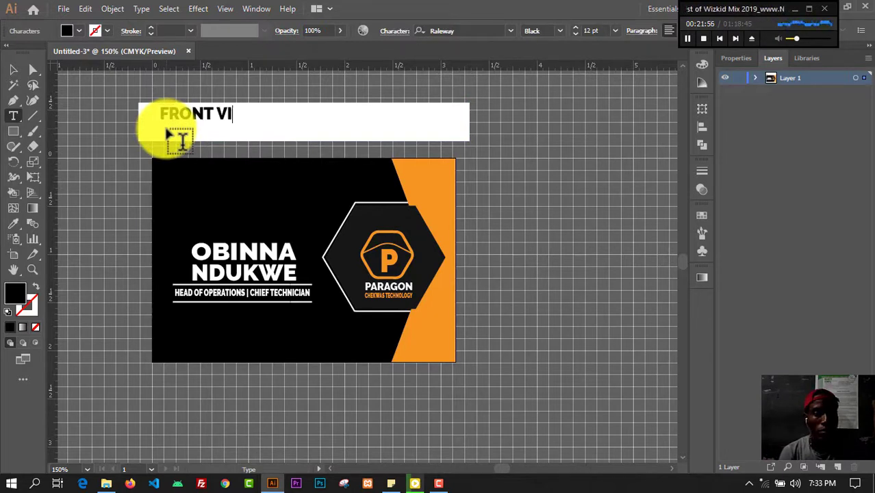
type("EW")
left_click(13, 69)
left_click_drag(264, 115, 333, 127)
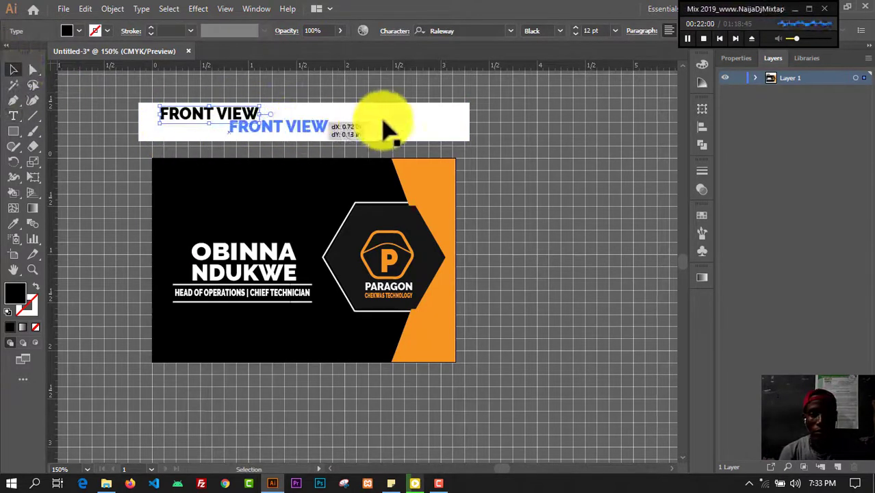
- Trim the white box to fit FRONT VIEW and centre the label above the card
left_click(466, 110)
left_click_drag(470, 107, 378, 111)
left_click_drag(314, 117, 347, 117)
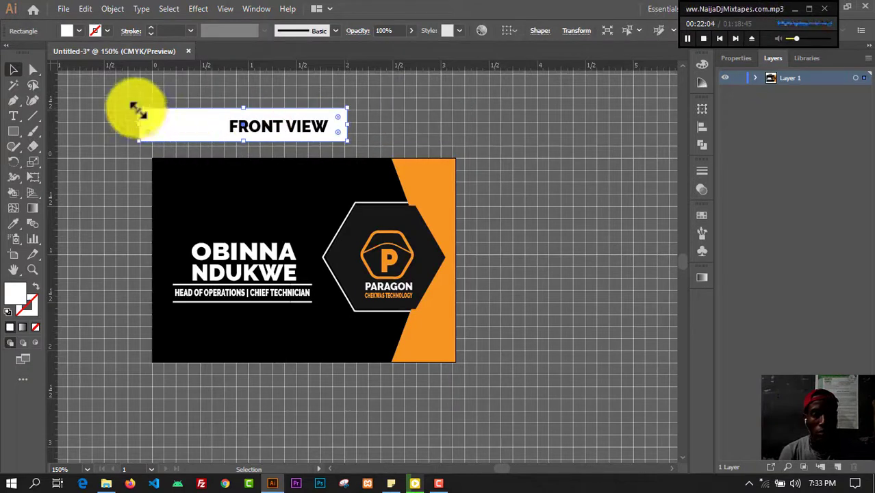
left_click_drag(140, 123, 211, 124)
key("ctrl+shift+a")
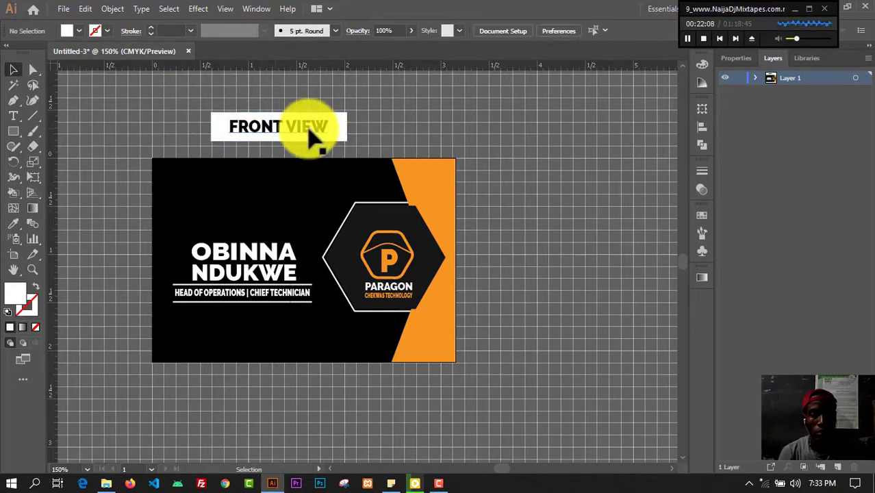
left_click(342, 140, "shift")
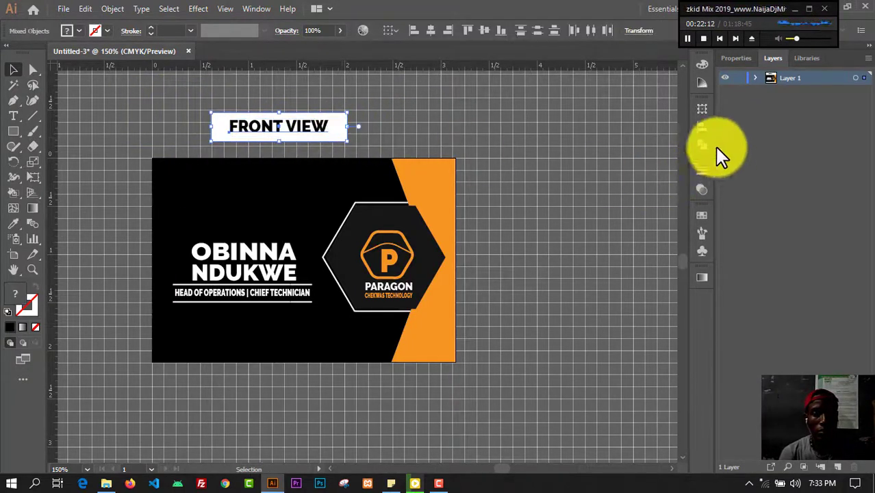
left_click(702, 127)
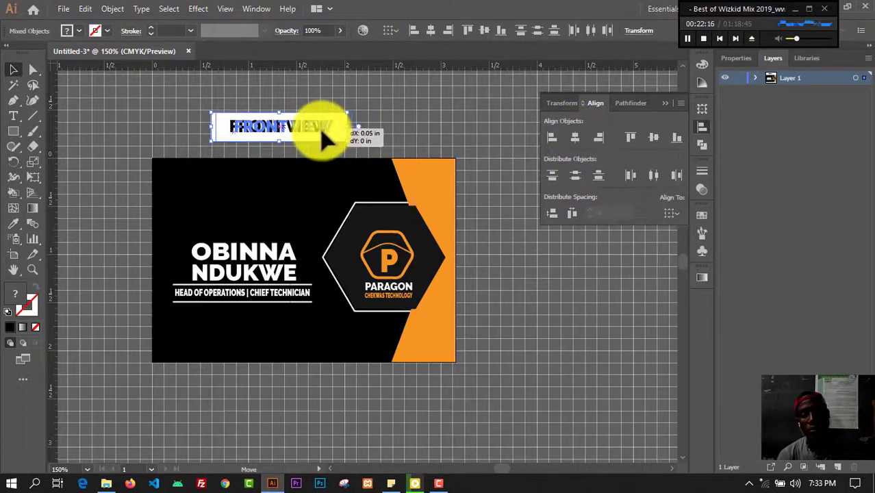
left_click_drag(330, 152, 332, 153)
- Select all the artwork and Alt-drag a duplicate of the card and label to the right
scroll(543, 172, "down", 3)
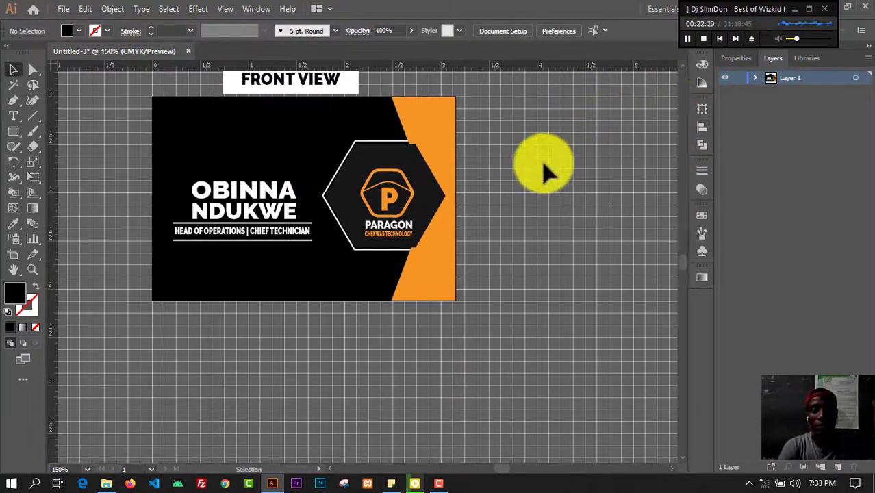
scroll(543, 165, "right", 2)
scroll(531, 140, "left", 1)
scroll(579, 163, "up", 2)
scroll(578, 160, "right", 3)
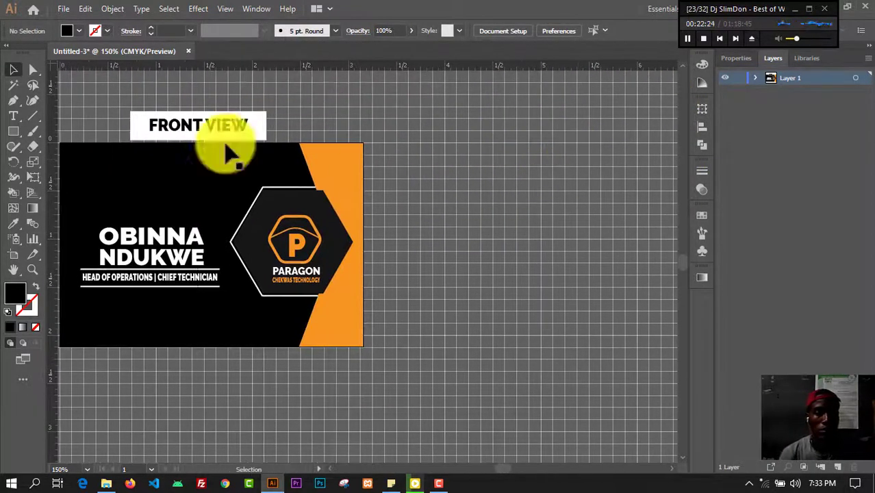
scroll(107, 117, "up", 2)
scroll(108, 117, "right", 2)
scroll(101, 149, "left", 4)
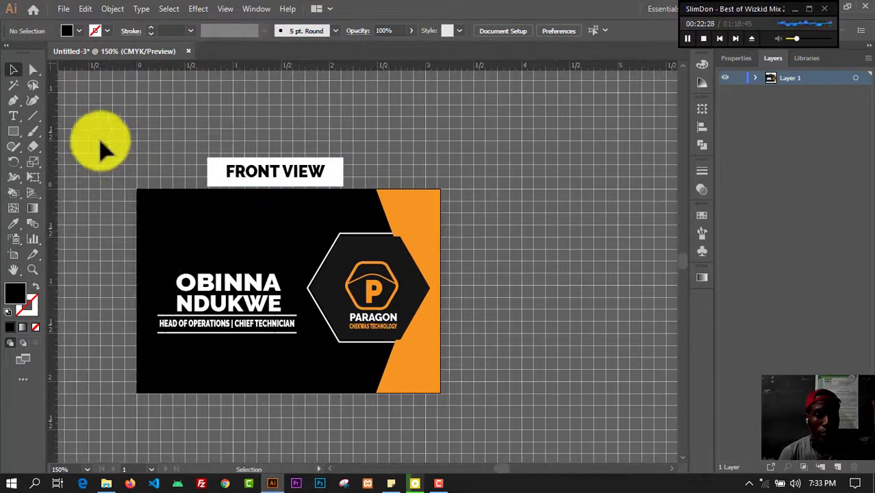
key("ctrl+a")
key("v")
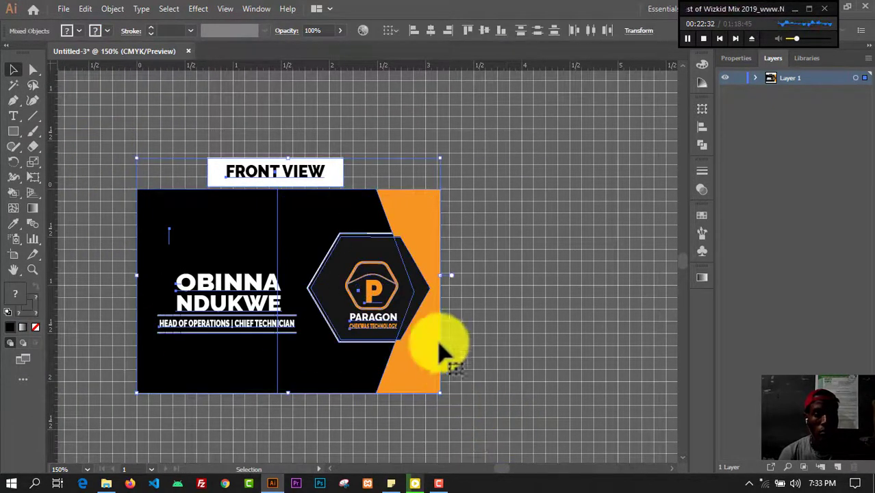
scroll(433, 336, "right", 2)
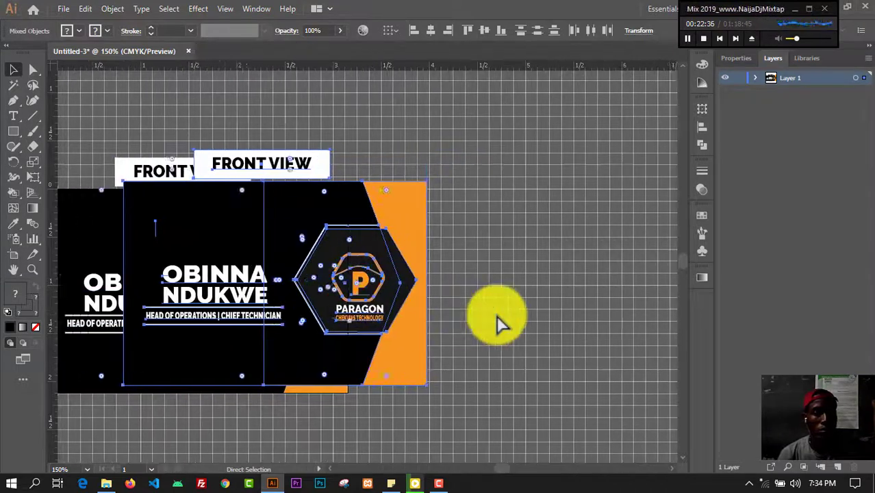
scroll(497, 319, "right", 2)
mouse_move(557, 329)
left_mouse_down()
mouse_move(593, 330)
mouse_move(560, 333)
mouse_move(570, 334)
left_mouse_up()
left_click(313, 142)
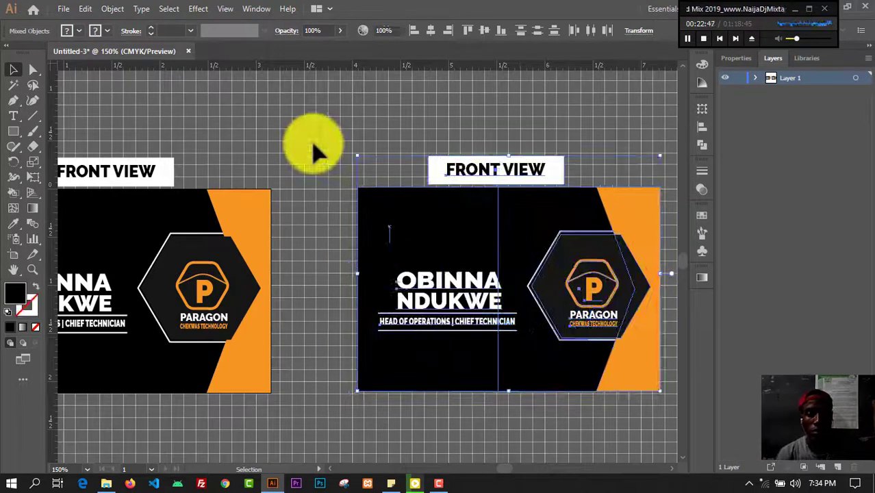
- Start the COPY THE FRONT OR JUST DUPLICATE text note above the cards
left_click(13, 116)
left_click(286, 145)
type("COPY THE FRONT")
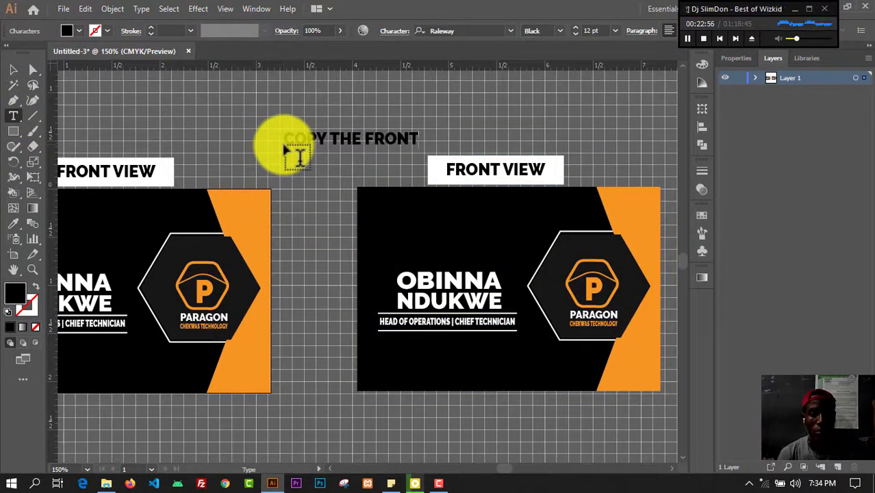
type("AND")
key("BackSpace")
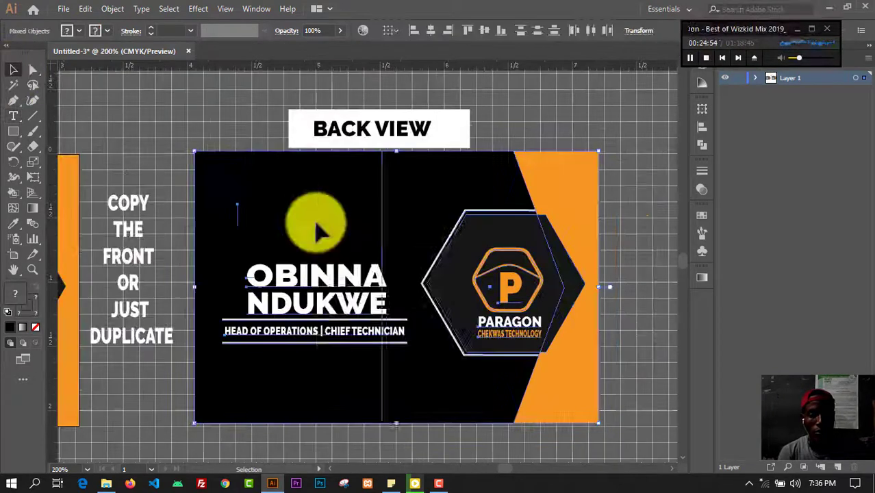
- Reflect the back card artwork left to right as a copy
right_click(314, 222)
mouse_move(356, 334)
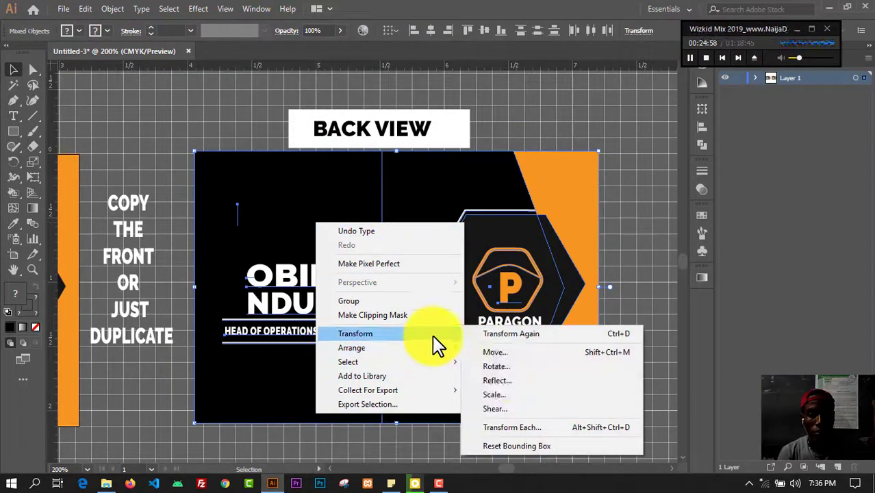
left_click(504, 380)
left_click(611, 275)
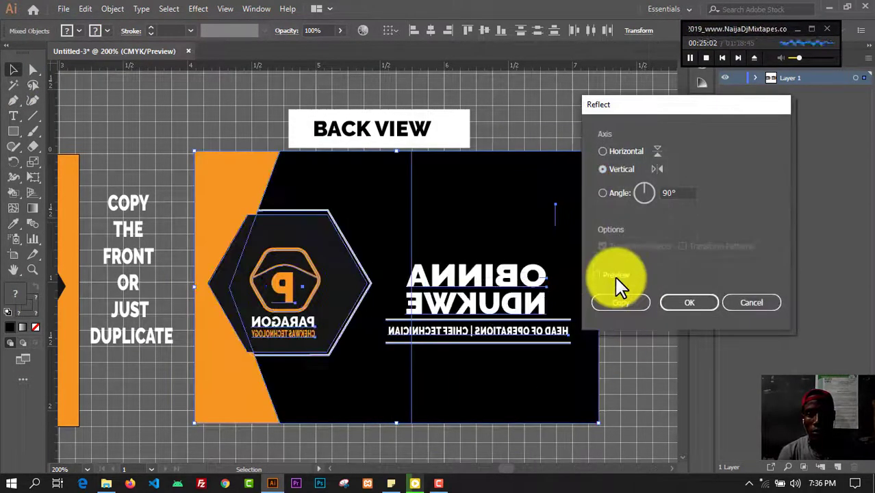
left_click(627, 302)
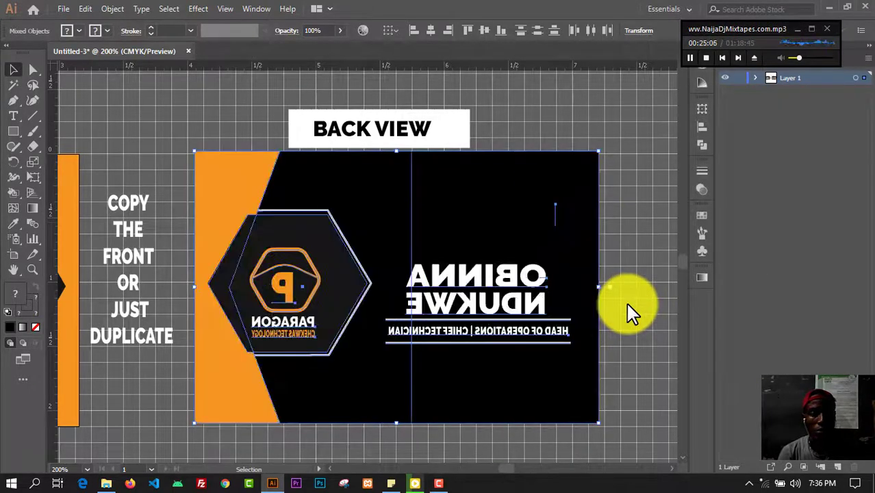
left_click(517, 123)
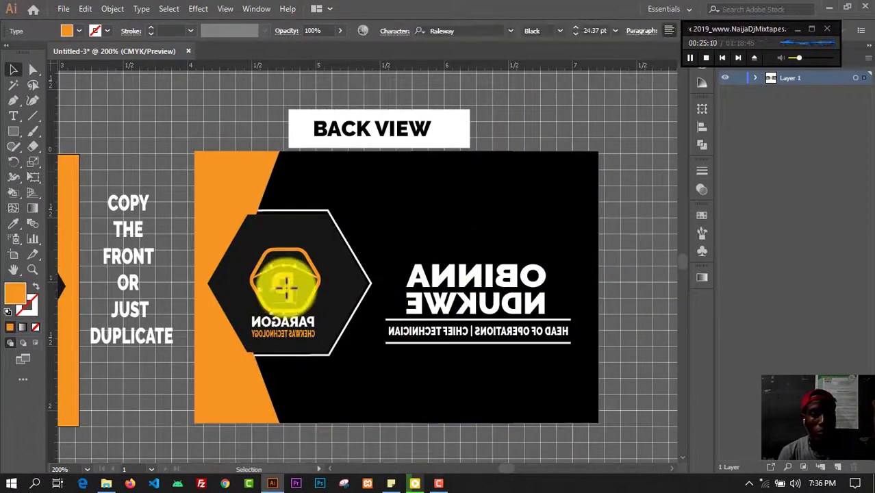
- Reflect the back card's P logo so it reads correctly
key("ctrl+plus")
right_click(353, 261)
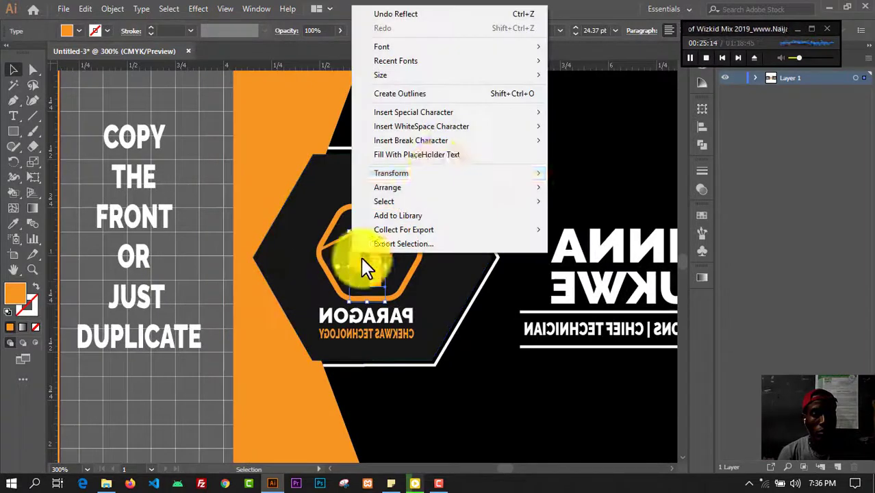
left_click(569, 221)
left_click(648, 302)
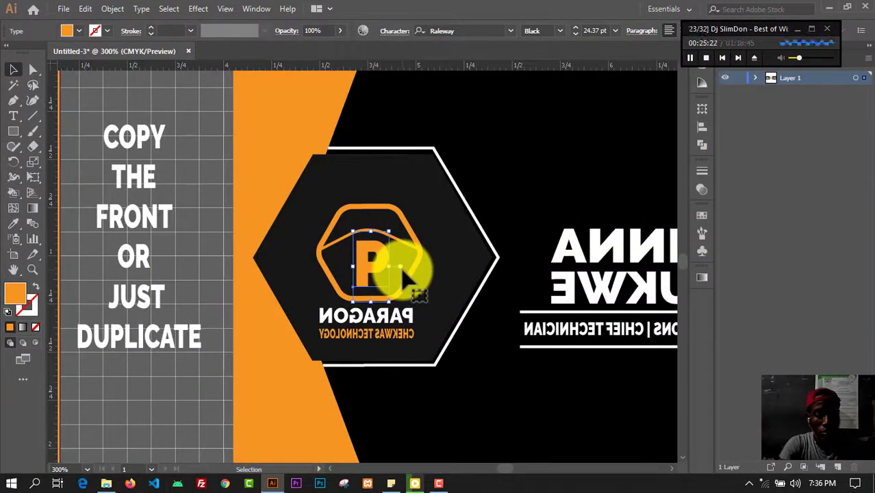
- Reflect the PARAGON / CHEKWAS TECHNOLOGY text back to normal
left_click(401, 334)
right_click(396, 332)
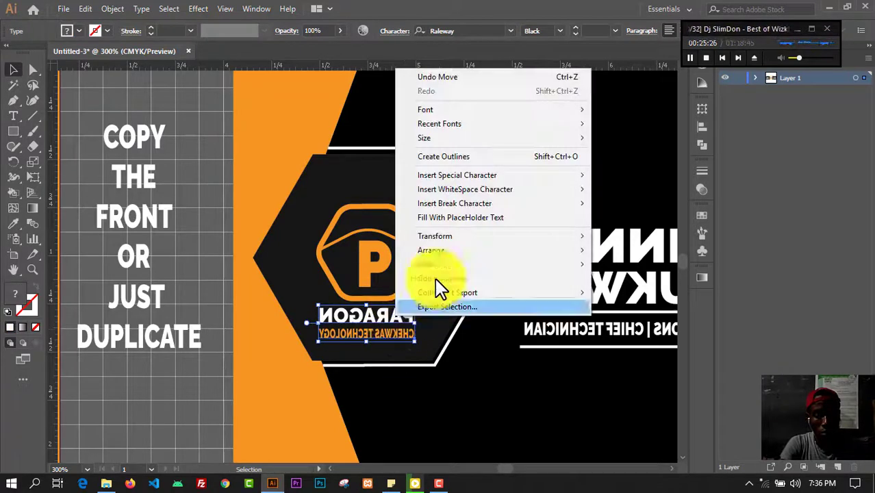
left_click(608, 267)
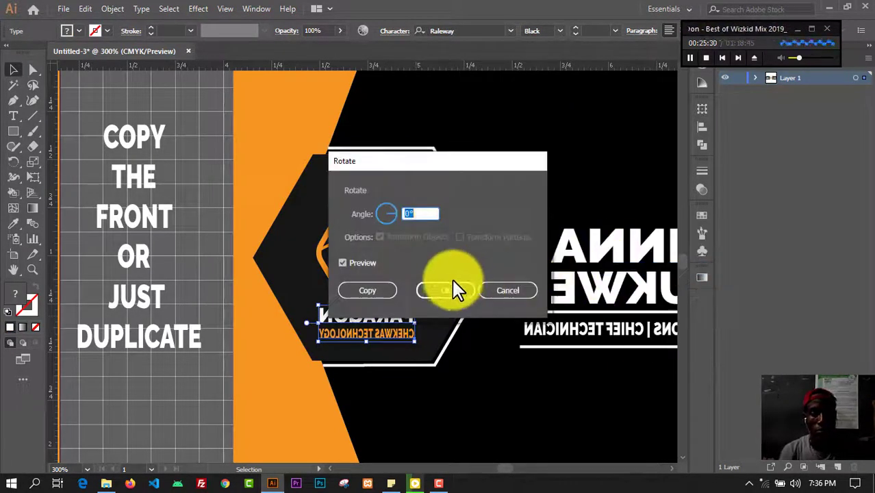
left_click(434, 294)
right_click(378, 318)
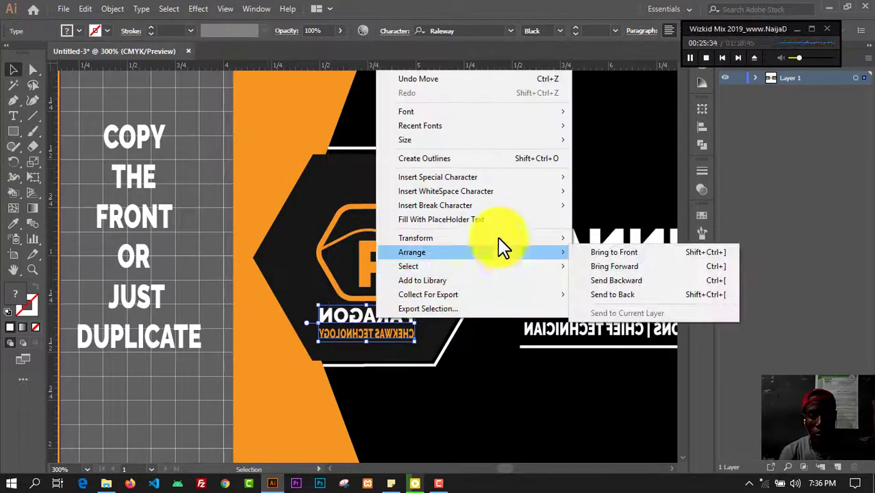
left_click(613, 285)
left_click(677, 302)
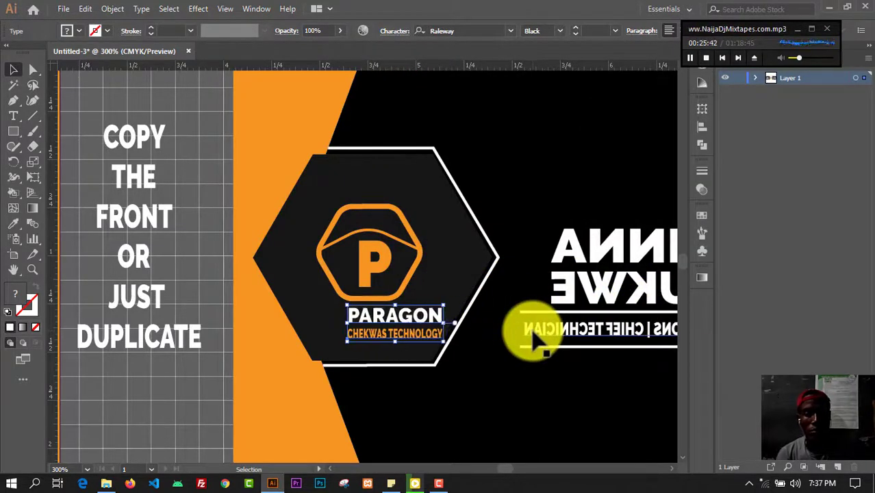
- Delete the mirrored first name, surname and HEAD OF OPERATIONS title from the back card
scroll(582, 322, "right", 3)
scroll(585, 322, "right", 3)
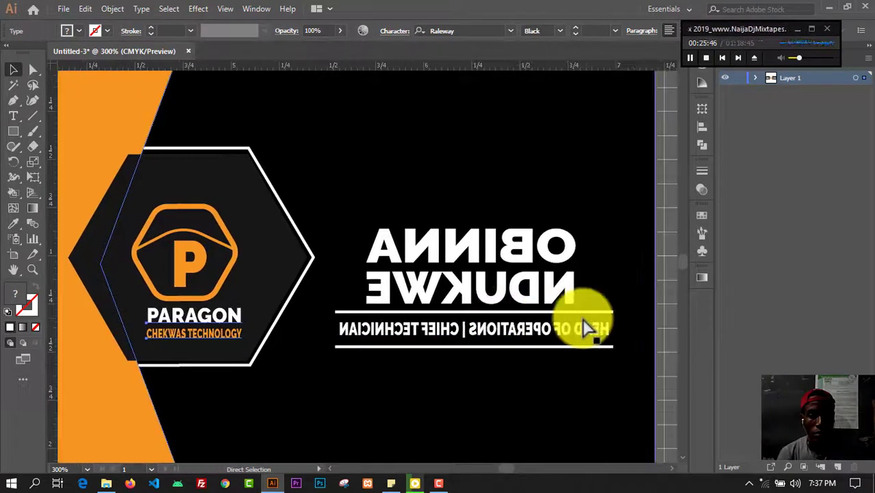
left_click(517, 246)
key("Delete")
left_click(514, 284)
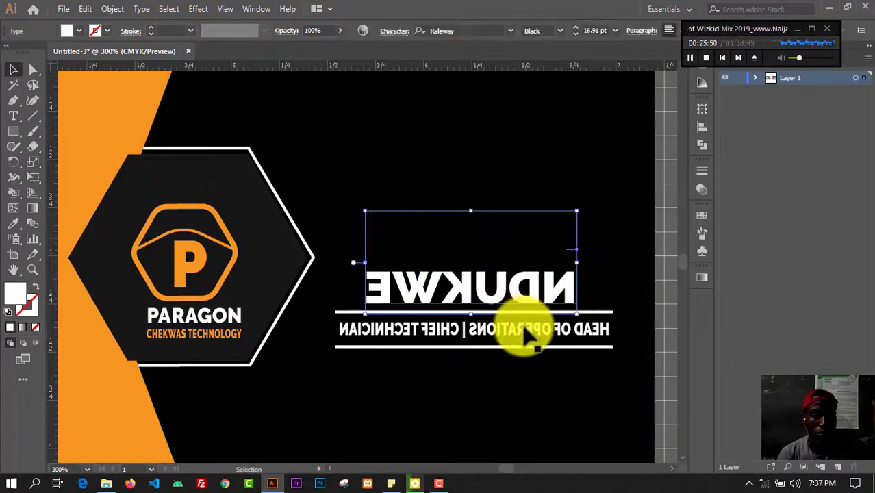
key("Delete")
left_click(517, 327)
key("Delete")
- Move the upper white line down toward the middle of the back card
left_click_drag(520, 313, 515, 123)
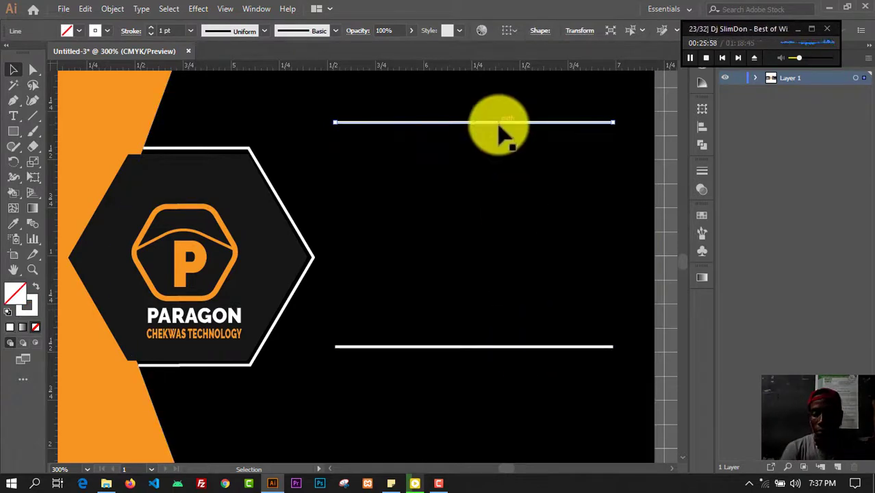
left_click_drag(499, 125, 512, 217)
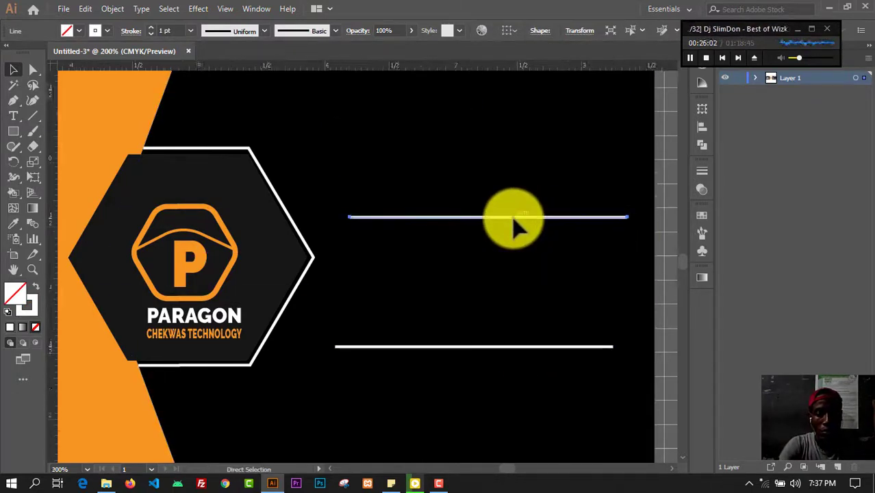
key("ctrl+minus")
scroll(160, 245, "left", 2)
scroll(161, 244, "left", 2)
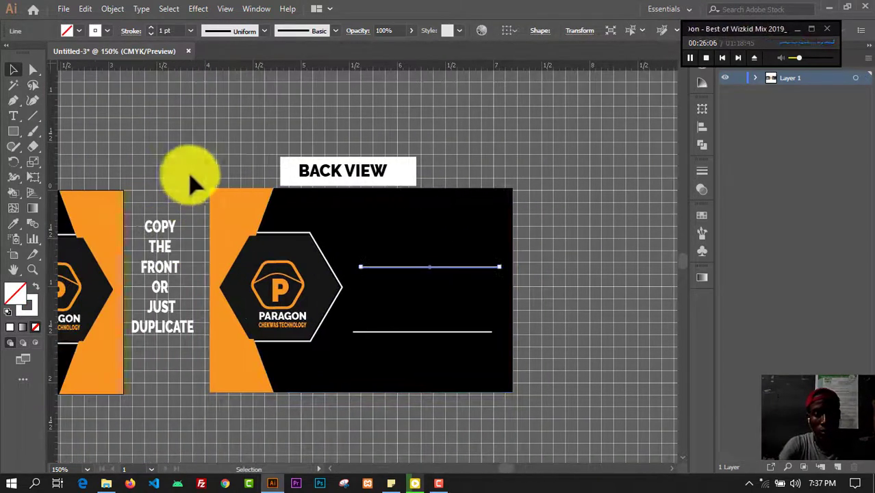
left_click_drag(199, 191, 545, 415)
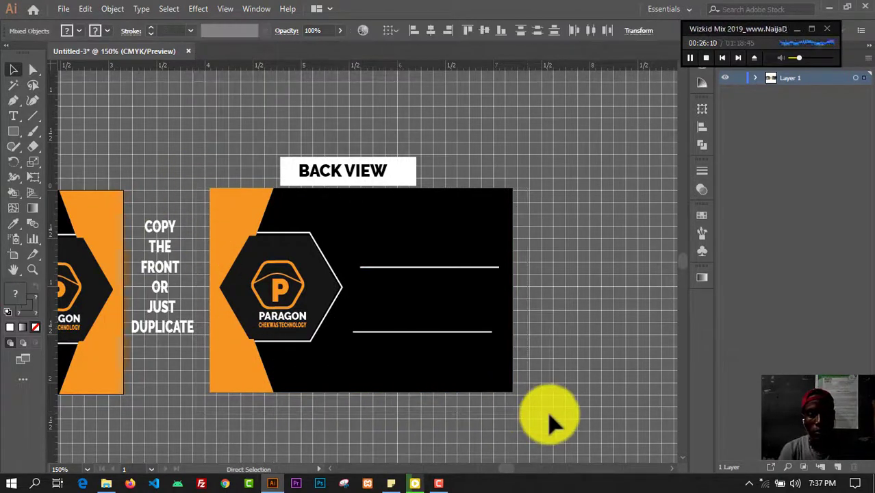
key("ctrl+plus")
key("v")
left_click(637, 310)
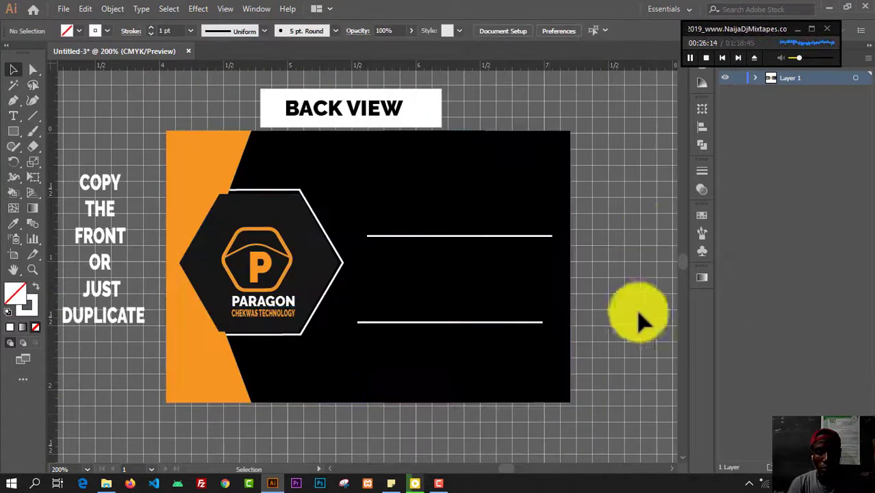
- Set the top line just above the bottom line and centre both horizontally
left_click_drag(453, 256, 450, 297)
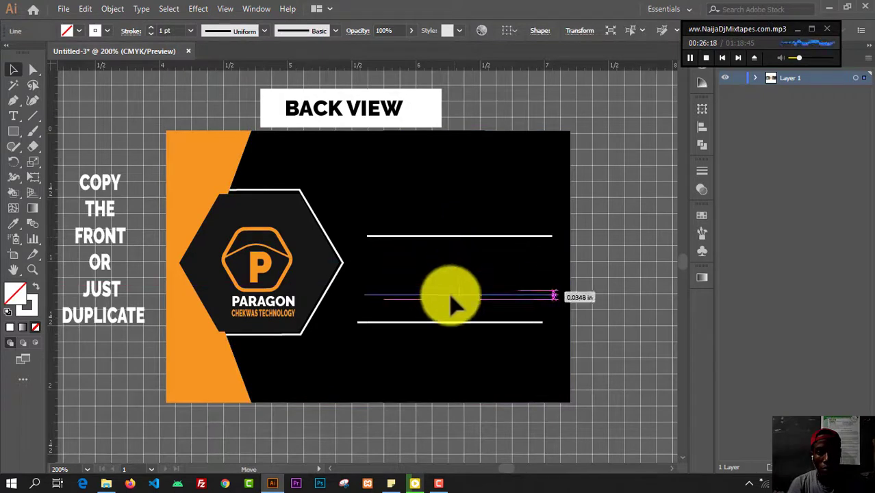
left_click(509, 322, "shift")
left_click(702, 127)
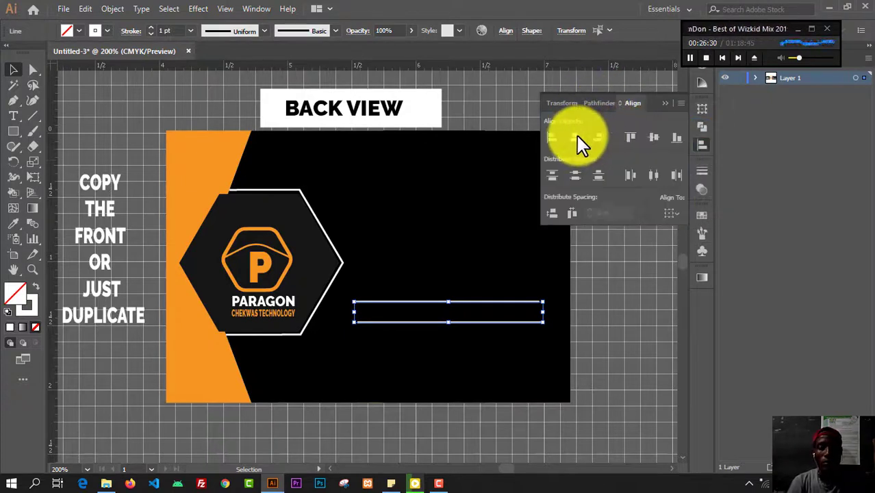
left_click(504, 362)
- Create white CONNECT text below the back card
left_click(13, 116)
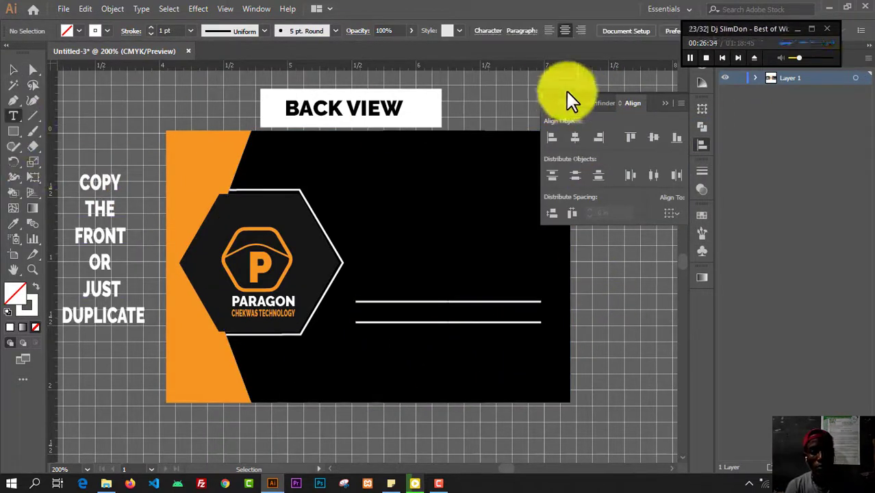
left_click(665, 103)
left_click(36, 287)
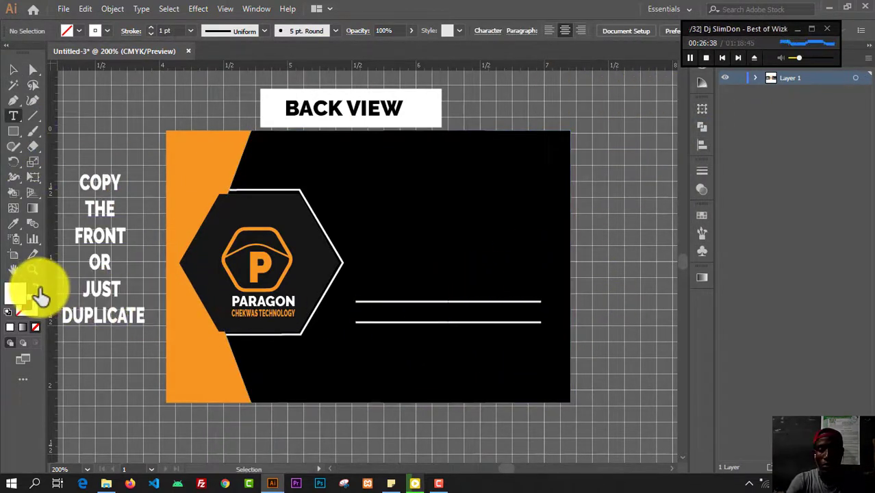
left_click(418, 429)
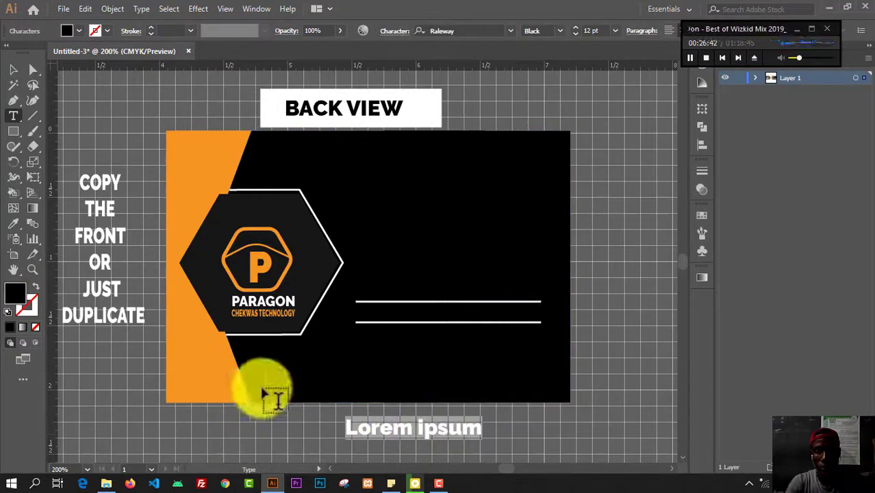
left_click(702, 81)
left_click(556, 149)
type("CONNECT")
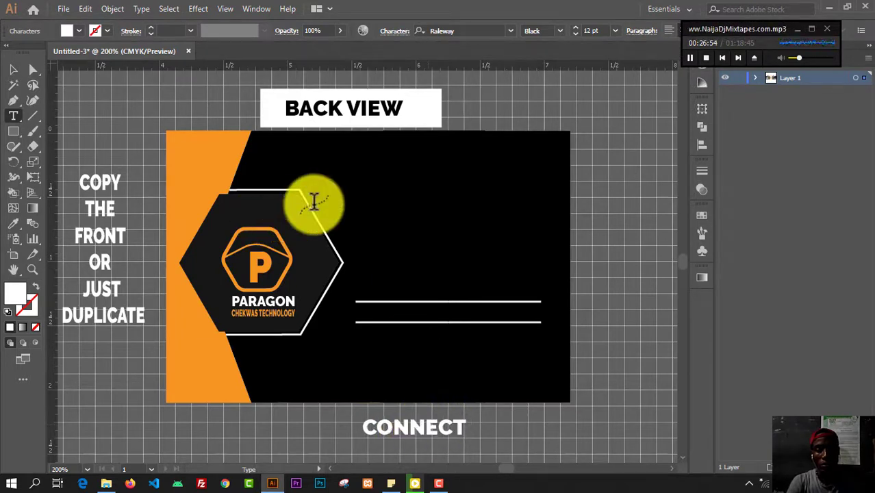
- Move CONNECT onto the card and scale it to fit between the two lines
left_click(13, 69)
left_click_drag(425, 428, 449, 320)
key("ctrl+plus")
key("ctrl+plus")
key("ctrl+plus")
mouse_move(524, 233)
left_mouse_down()
mouse_move(481, 260)
mouse_move(456, 250)
mouse_move(479, 250)
left_mouse_up()
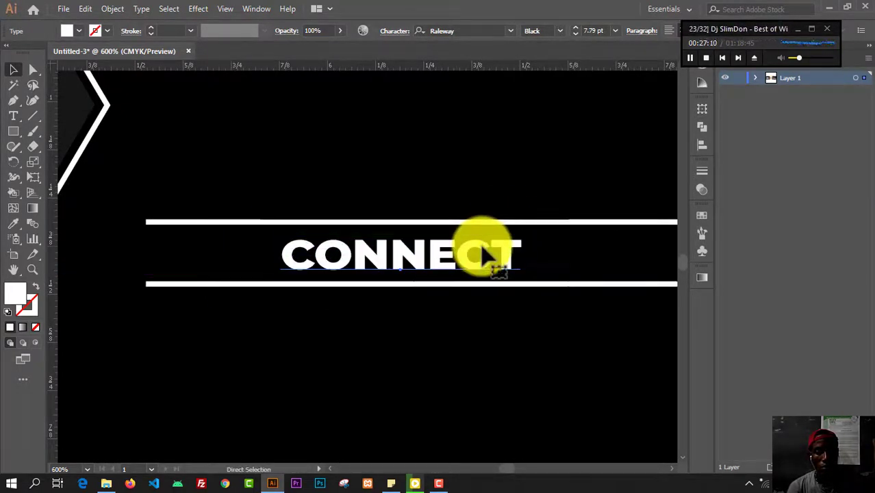
key("ctrl+minus")
key("ctrl+minus")
scroll(340, 328, "down", 1)
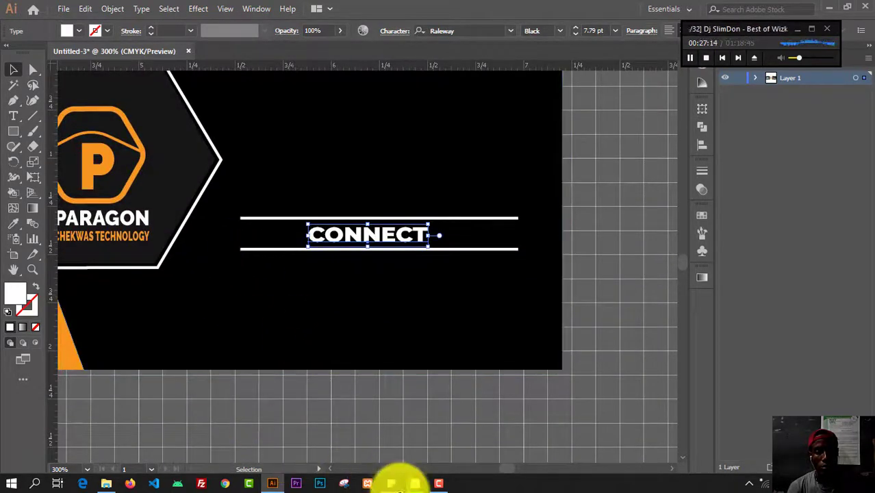
left_click(391, 483)
- Shrink the envelope icon by CONNECT, then paste a white phone icon and scale it beside it
left_click_drag(204, 354, 131, 299)
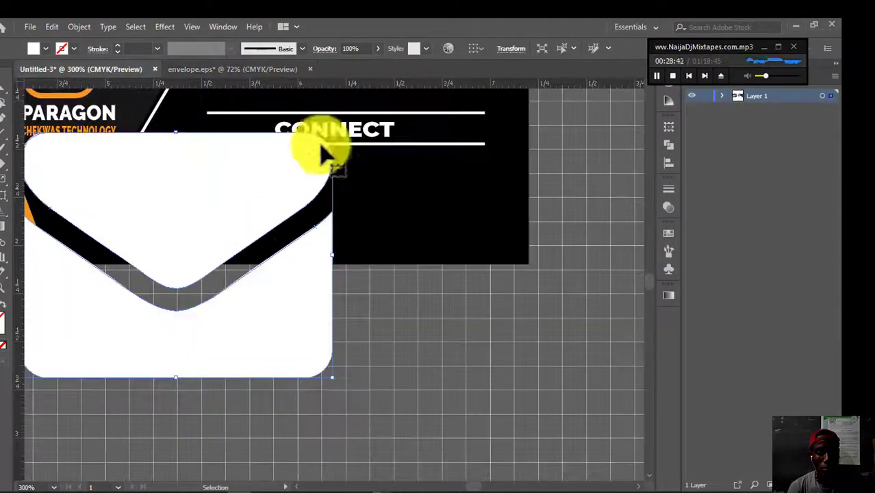
mouse_move(326, 152)
left_mouse_down()
mouse_move(87, 351)
mouse_move(33, 365)
left_mouse_up()
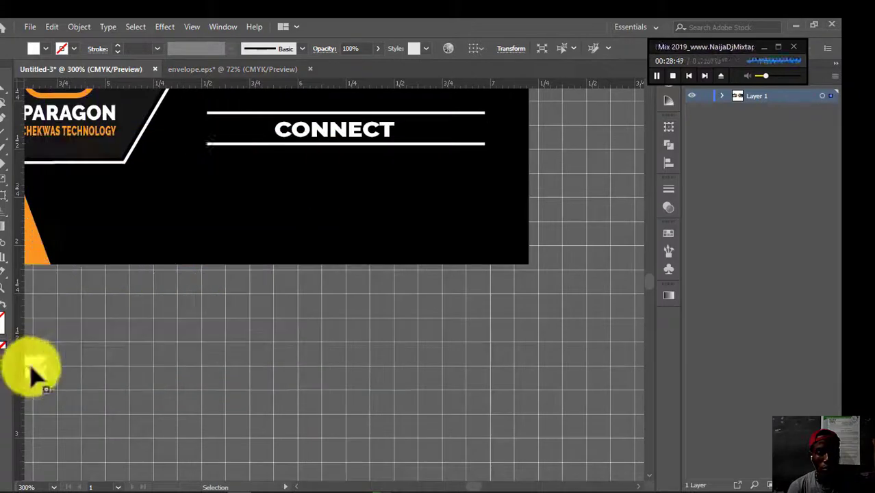
left_click(349, 485)
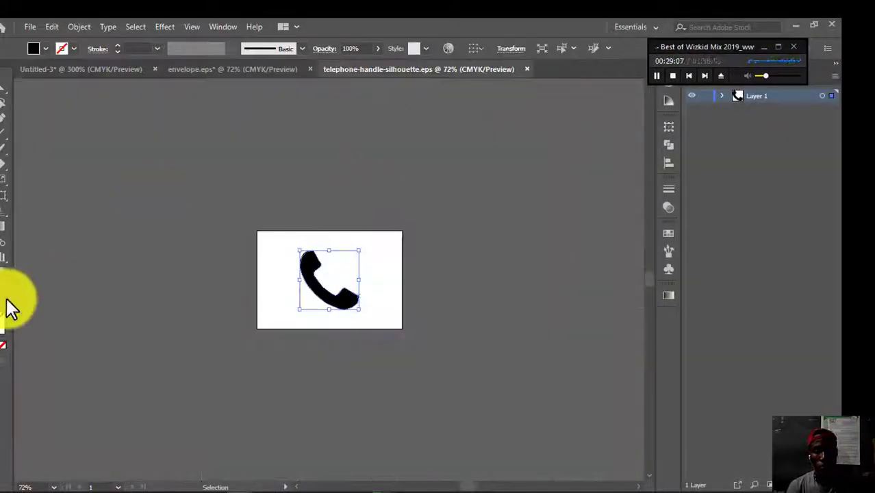
double_click(6, 322)
left_click(809, 154)
key("ctrl+c")
left_click(81, 69)
key("ctrl+v")
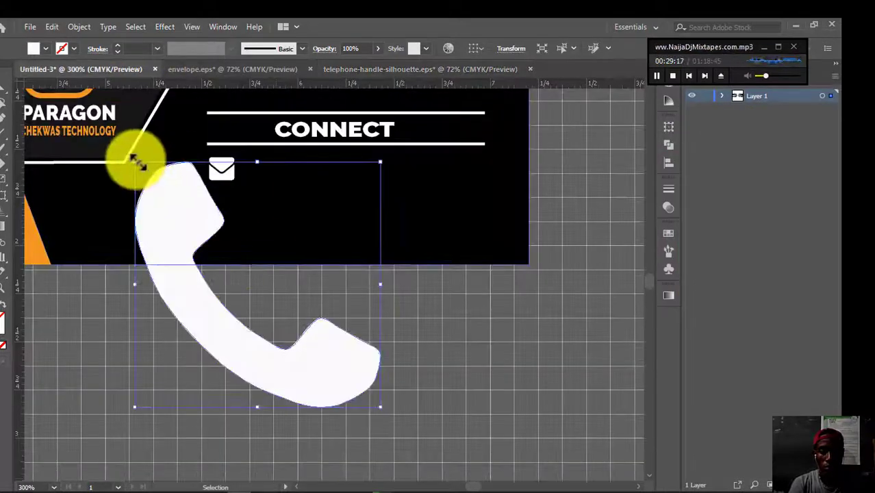
mouse_move(137, 162)
left_mouse_down()
mouse_move(357, 391)
mouse_move(249, 230)
left_mouse_up()
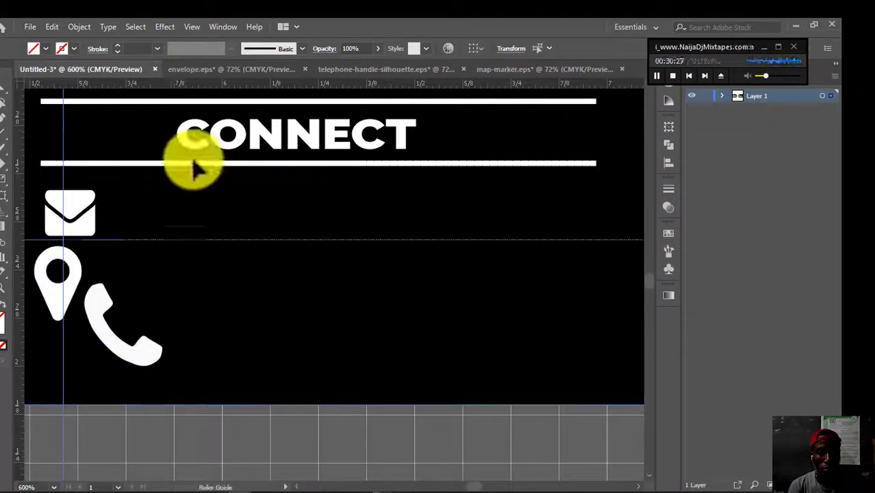
- Add two horizontal guides and roughly arrange the phone, envelope and location icons in a column
left_click_drag(233, 268, 234, 250)
mouse_move(282, 83)
left_mouse_down()
mouse_move(268, 276)
mouse_move(283, 291)
left_mouse_up()
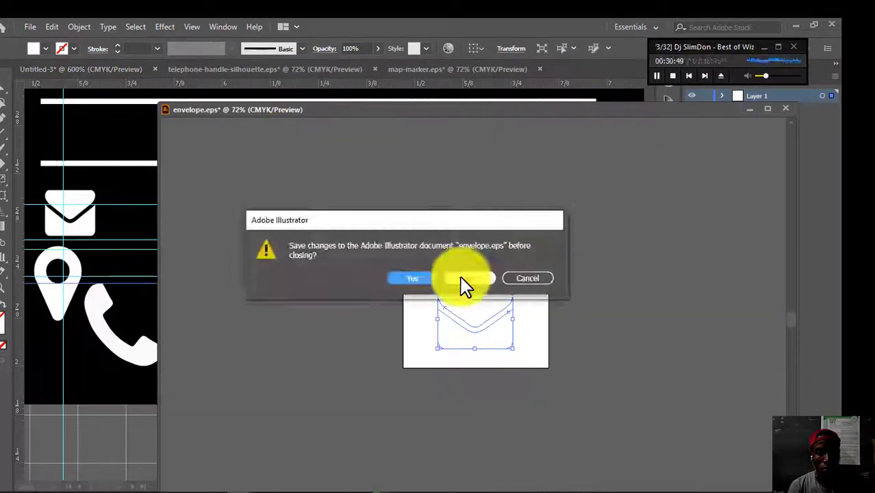
left_click(469, 278)
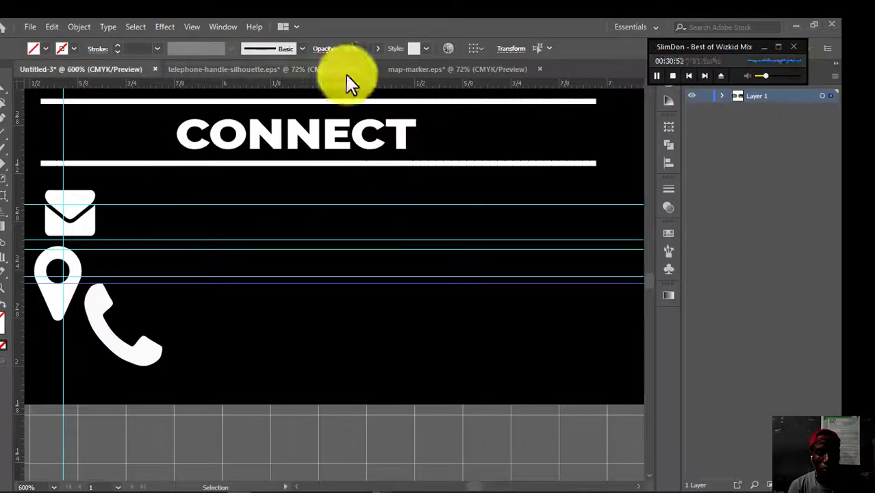
left_click(68, 283)
key("ctrl+equal")
left_click(363, 178)
left_click_drag(389, 321, 387, 145)
mouse_move(350, 219)
left_mouse_down()
mouse_move(414, 343)
mouse_move(242, 350)
left_mouse_up()
left_click_drag(331, 301, 363, 401)
- Scale the phone, envelope and location marker to matching sizes along the guide
mouse_move(368, 103)
left_mouse_down()
mouse_move(445, 179)
mouse_move(350, 205)
left_mouse_up()
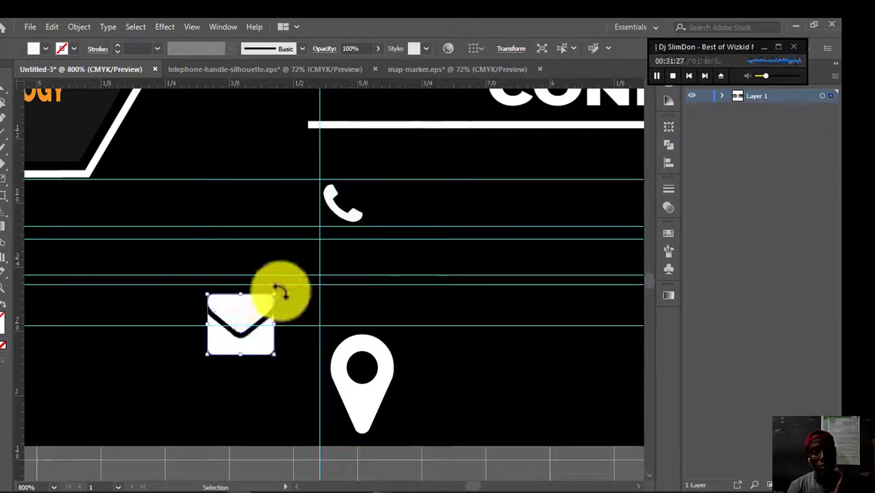
mouse_move(274, 294)
left_mouse_down()
mouse_move(254, 328)
mouse_move(345, 289)
left_mouse_up()
left_click_drag(394, 335, 346, 406)
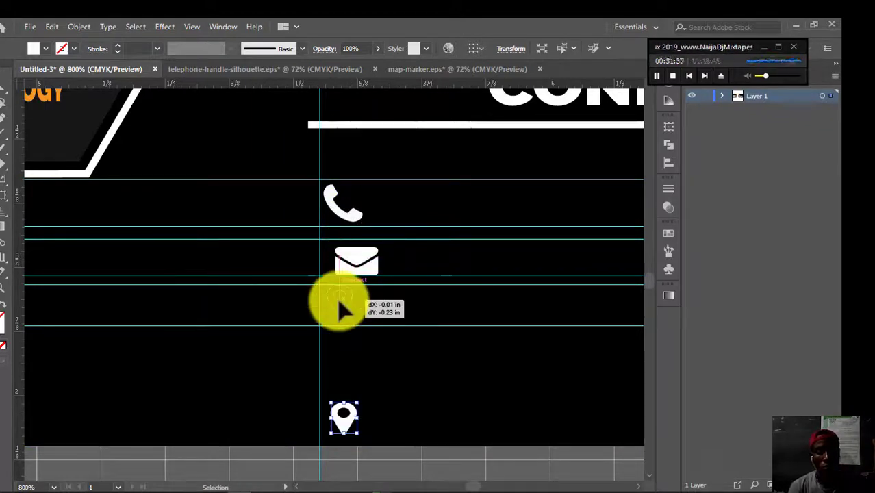
key("ctrl+plus")
scroll(335, 297, "up", 3)
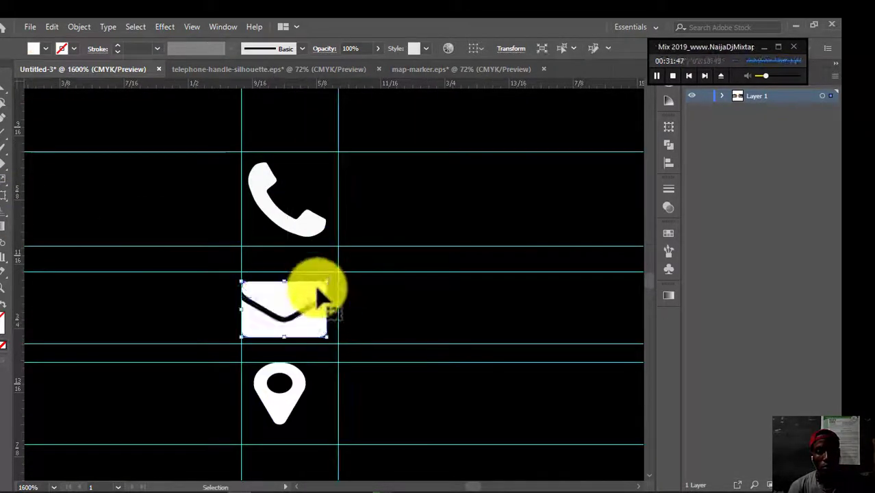
left_click_drag(296, 306, 299, 308)
left_click(279, 206)
left_click_drag(326, 163, 330, 159)
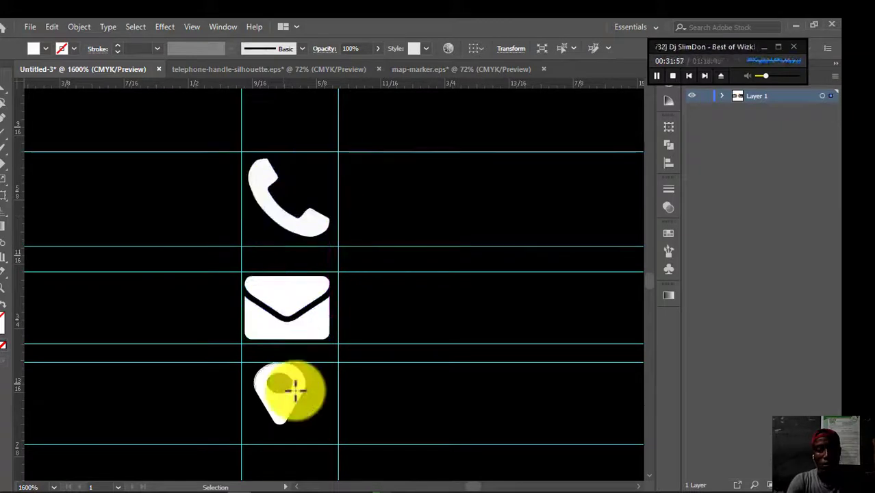
mouse_move(321, 440)
left_mouse_down()
mouse_move(300, 414)
mouse_move(256, 405)
left_mouse_up()
left_click_drag(320, 377, 317, 375)
- Widen the envelope and line the phone up with the shifted vertical guide
left_click(323, 330)
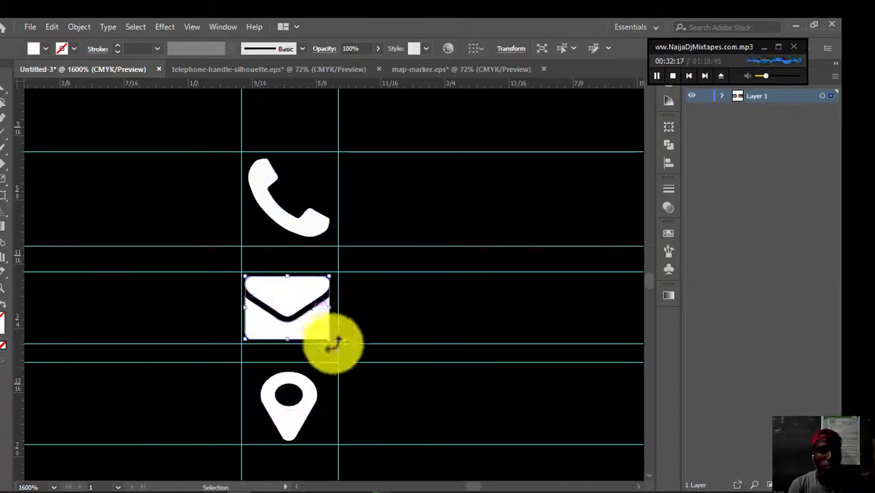
left_click_drag(312, 312, 314, 313)
left_click(270, 188)
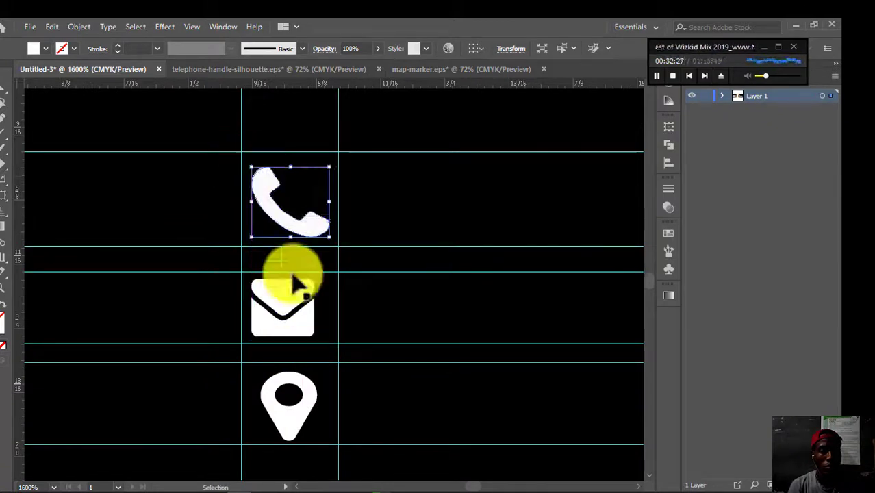
left_click_drag(254, 295, 251, 296)
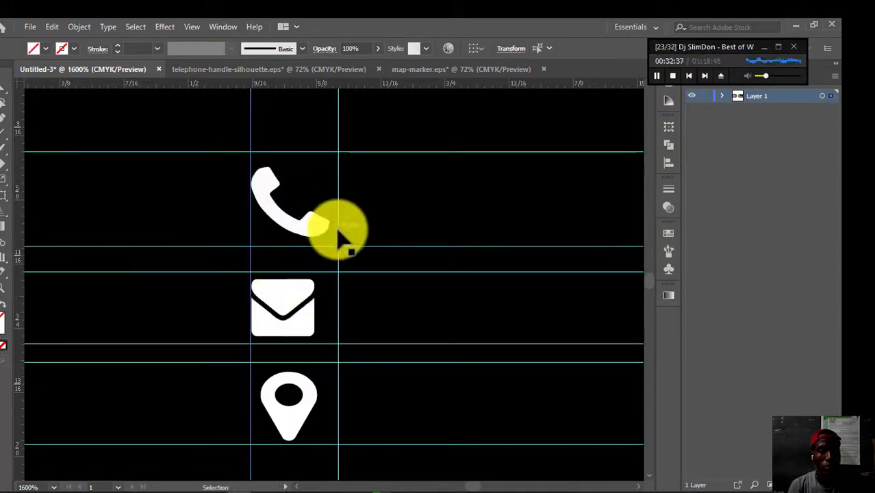
left_click_drag(330, 231, 330, 232)
left_click(314, 309)
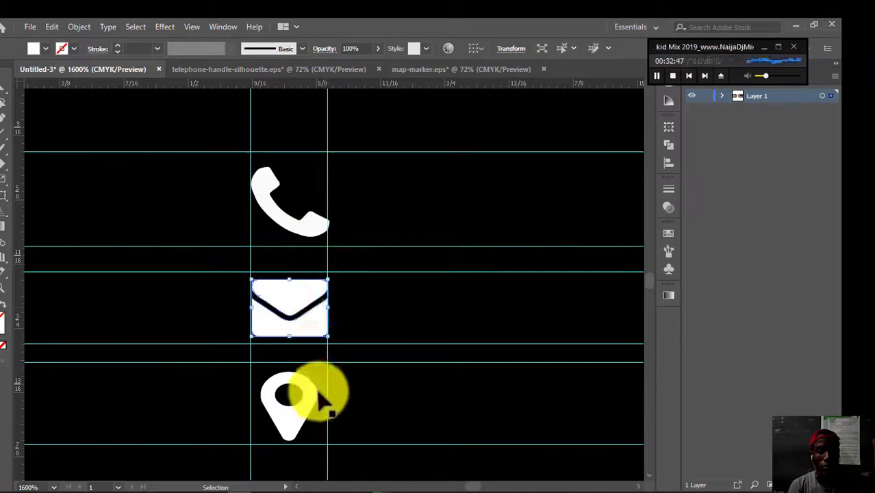
scroll(319, 399, "down", 3)
scroll(410, 318, "up", 3)
left_click(318, 302)
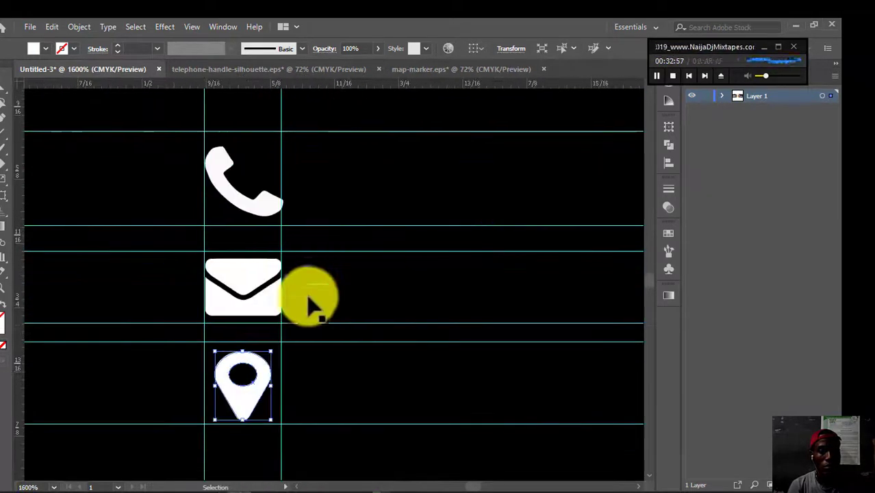
- Move the envelope and location marker up and lower the top horizontal guide for even spacing
left_click_drag(267, 326, 336, 313)
key("a")
key("v")
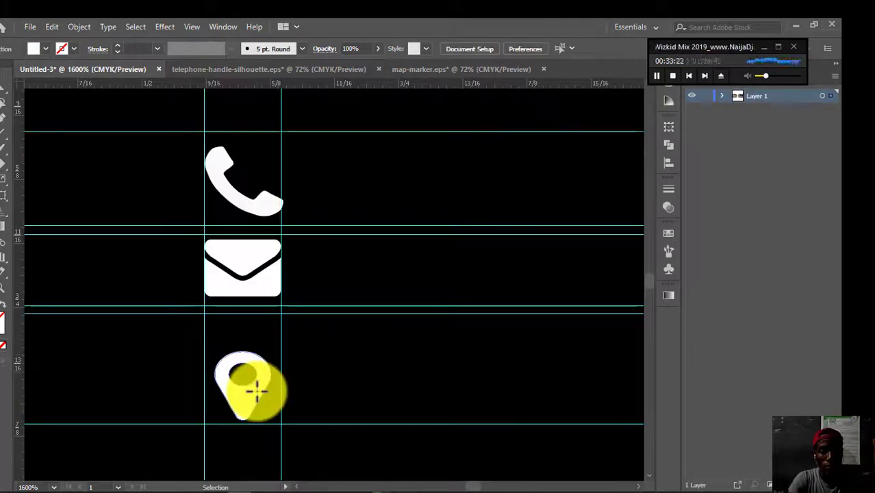
left_click_drag(255, 391, 301, 400)
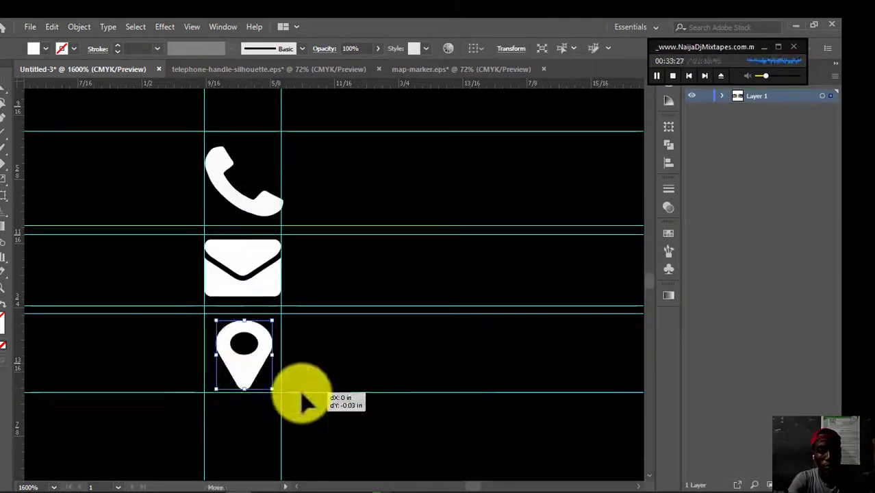
left_click(369, 103)
left_click_drag(363, 130, 363, 144)
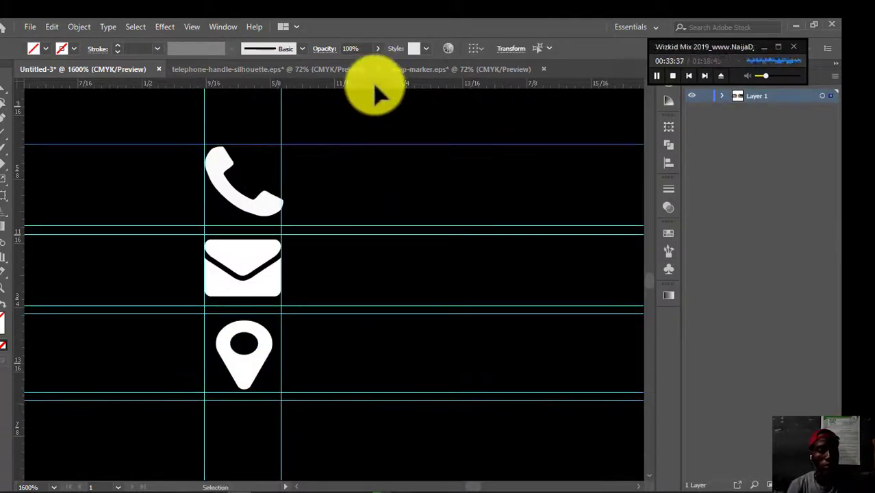
scroll(443, 210, "right", 2)
scroll(444, 209, "right", 1)
- Draw a vertical line with a thin 0.25 pt white stroke just right of the icons
double_click(2, 320)
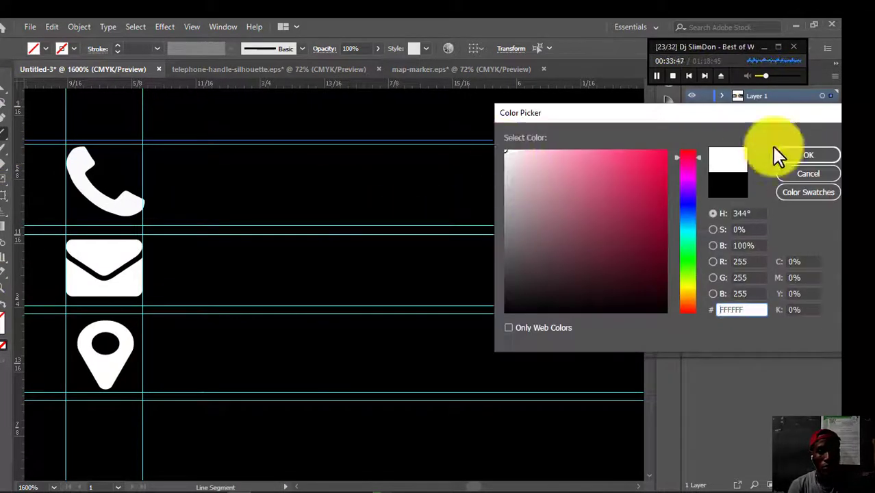
left_click(809, 152)
left_click_drag(192, 120, 191, 429)
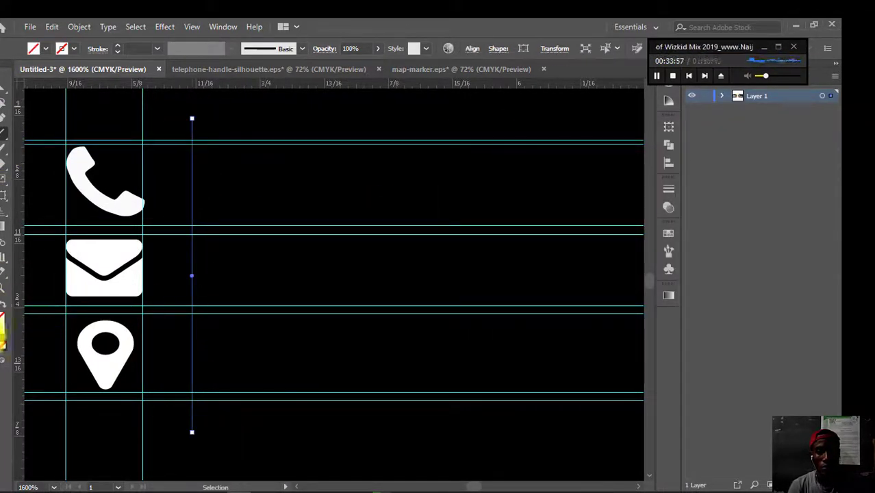
left_click(4, 311)
left_click(157, 48)
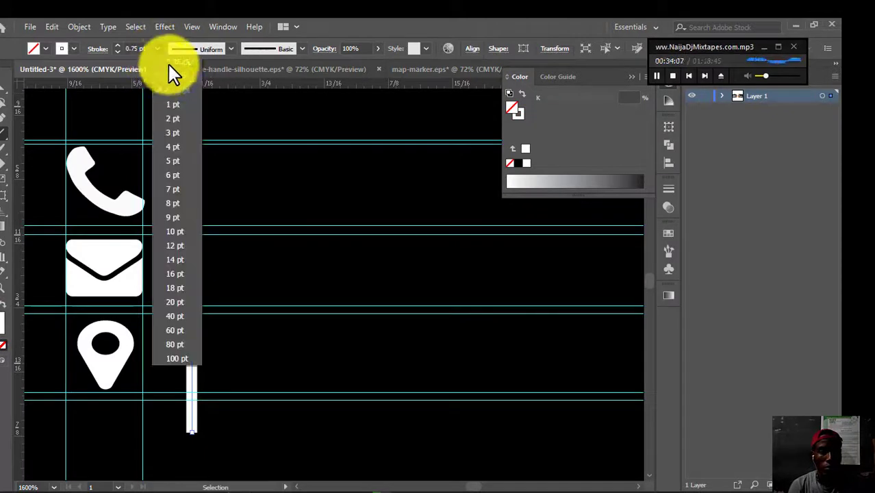
left_click(171, 100)
left_click(631, 76)
left_click_drag(192, 277, 152, 282)
scroll(312, 416, "right", 2)
key("t")
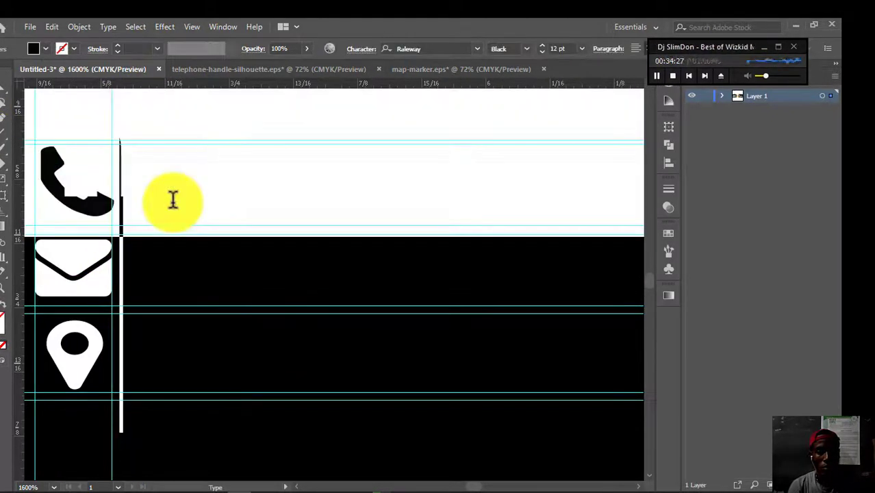
key("ctrl+minus")
key("ctrl+minus")
key("ctrl+minus")
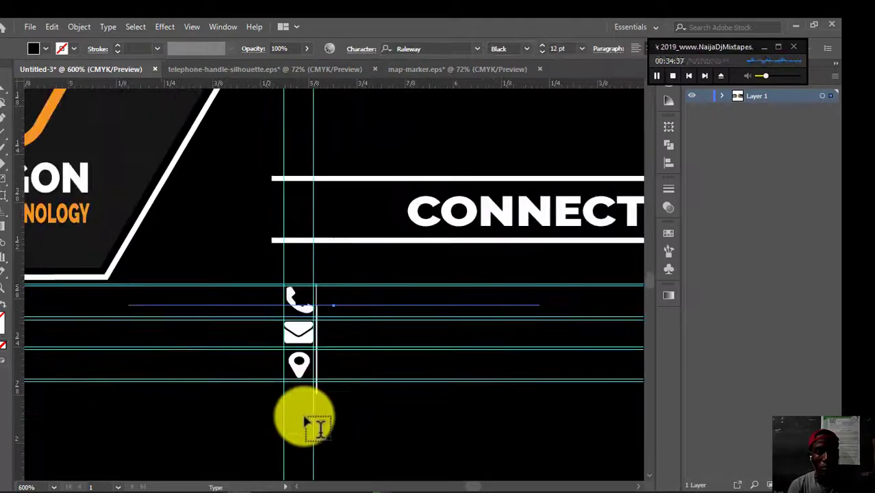
- Add a white text line with the two phone numbers beside the phone icon
key("ctrl+plus")
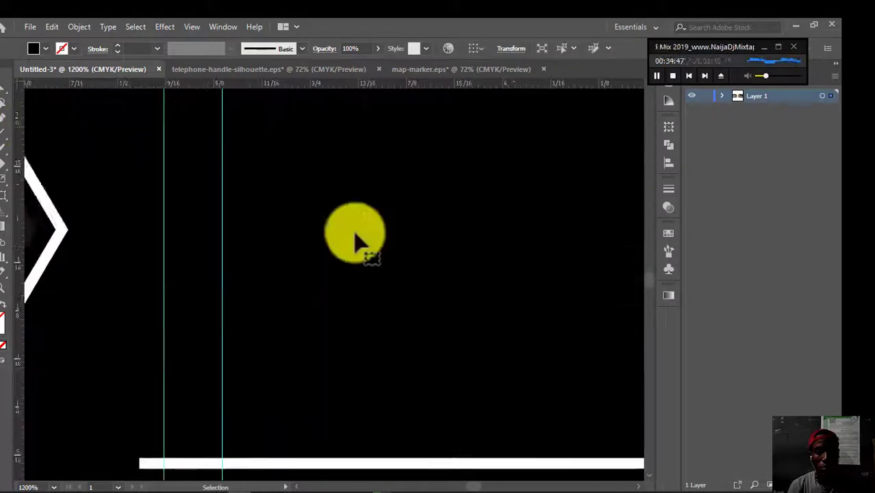
scroll(343, 247, "down", 5)
scroll(322, 263, "down", 1)
double_click(3, 315)
left_click(807, 154)
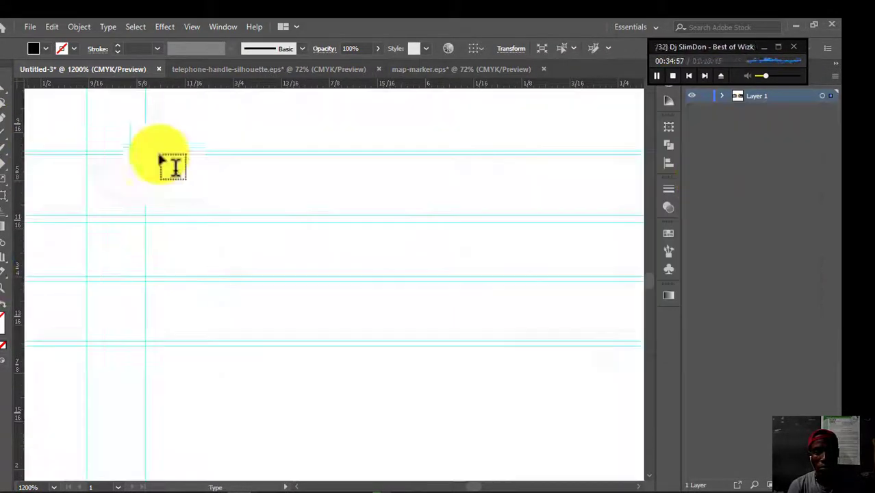
left_click(305, 200)
scroll(205, 356, "down", 5)
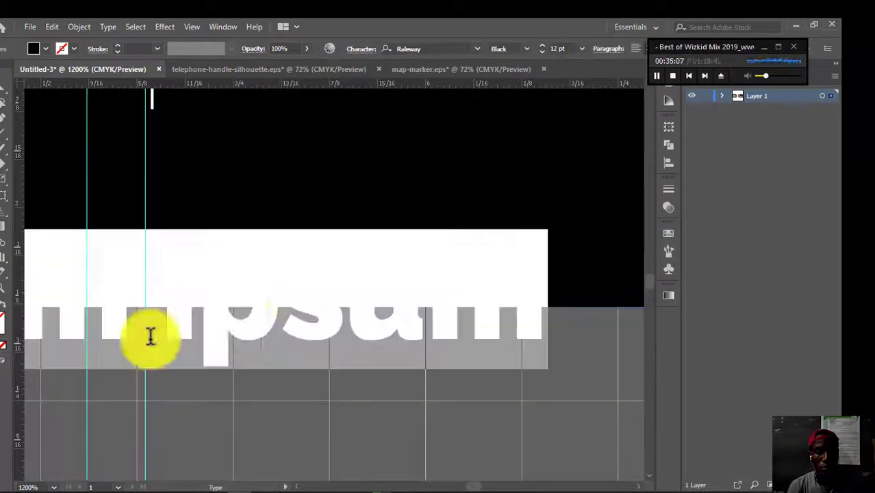
key("ctrl+a")
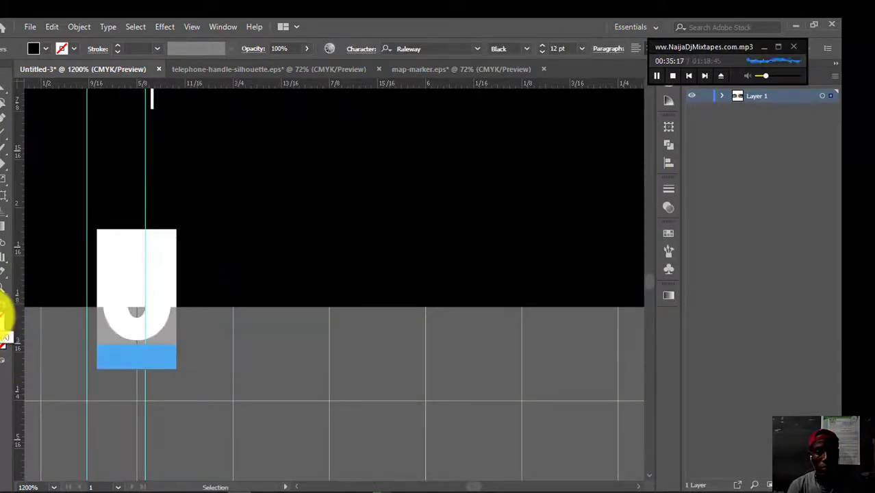
double_click(3, 315)
left_click(791, 165)
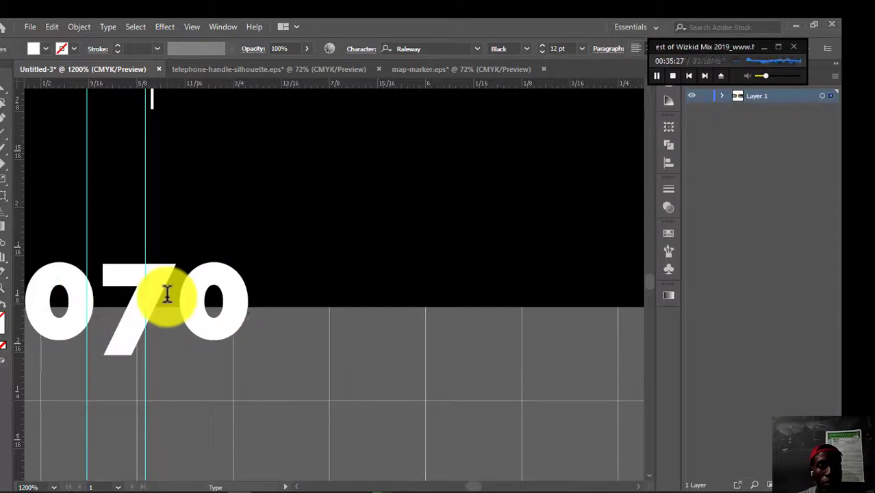
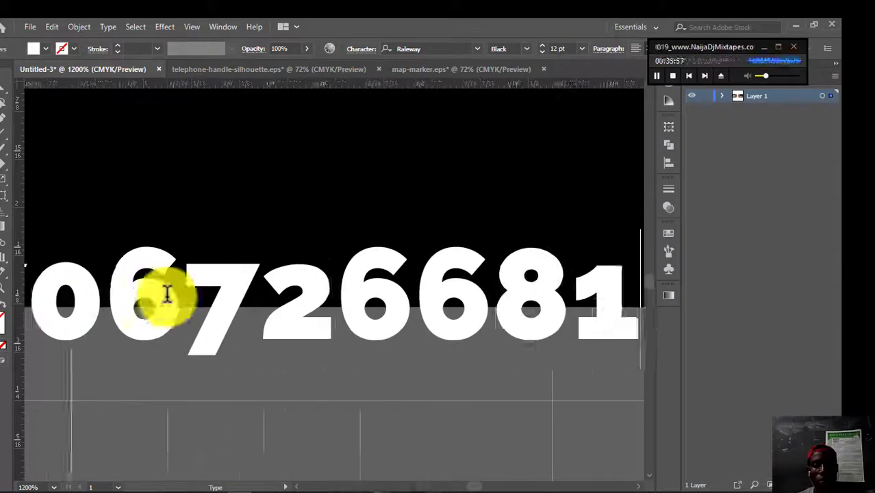
key("Escape")
- Scale the phone number text down and enlarge the services list text block
scroll(167, 295, "down", 5)
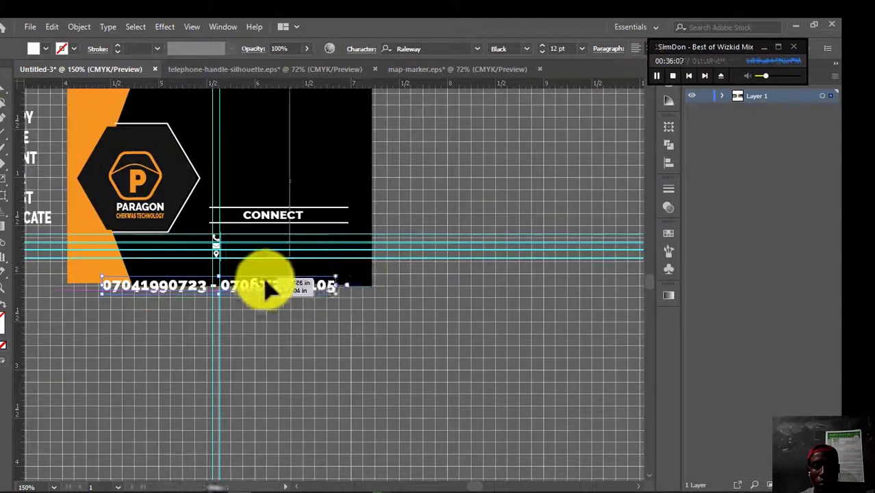
left_click_drag(336, 293, 277, 282)
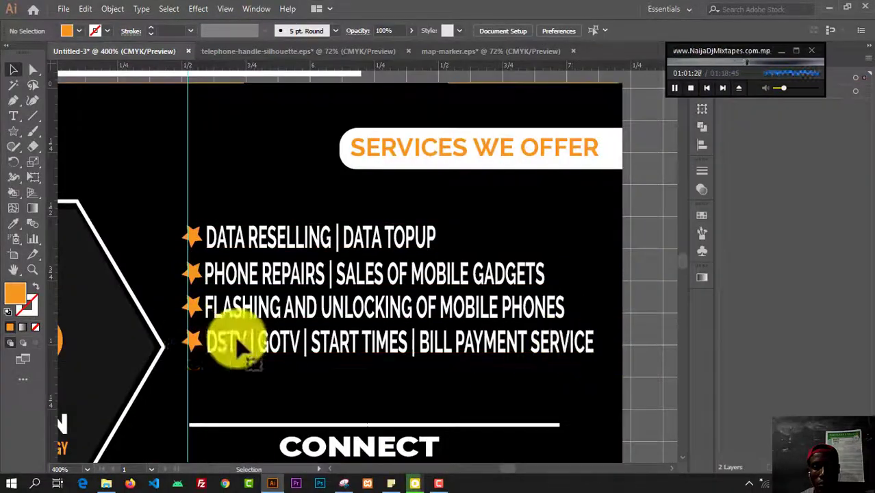
left_click(240, 346)
left_click(230, 274, "shift")
left_click_drag(596, 365, 611, 344)
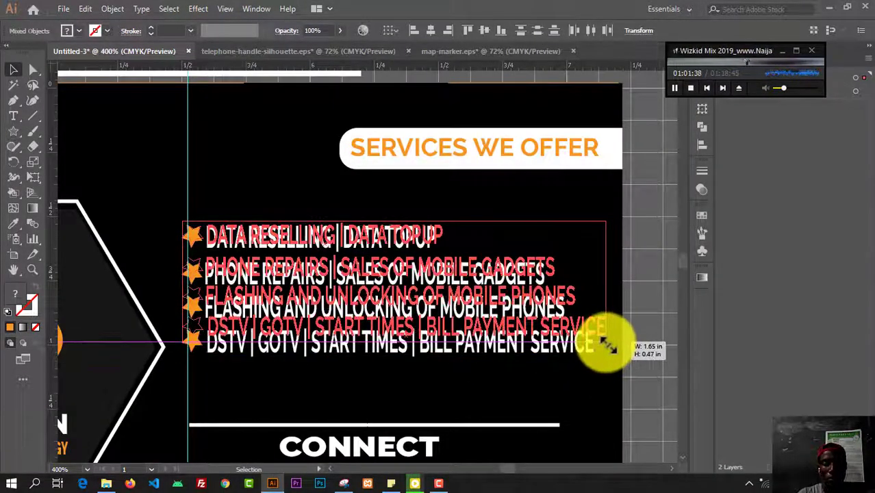
key("ctrl+minus")
key("ctrl+minus")
key("ctrl+minus")
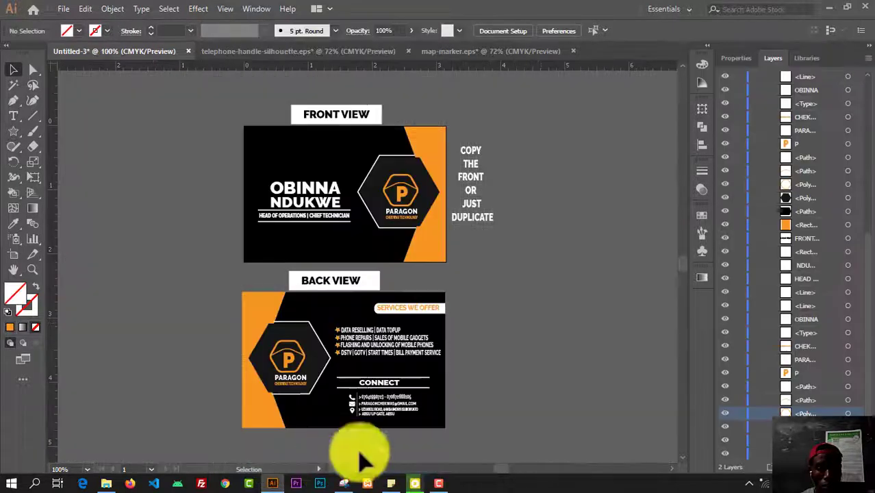
scroll(480, 315, "up", 3)
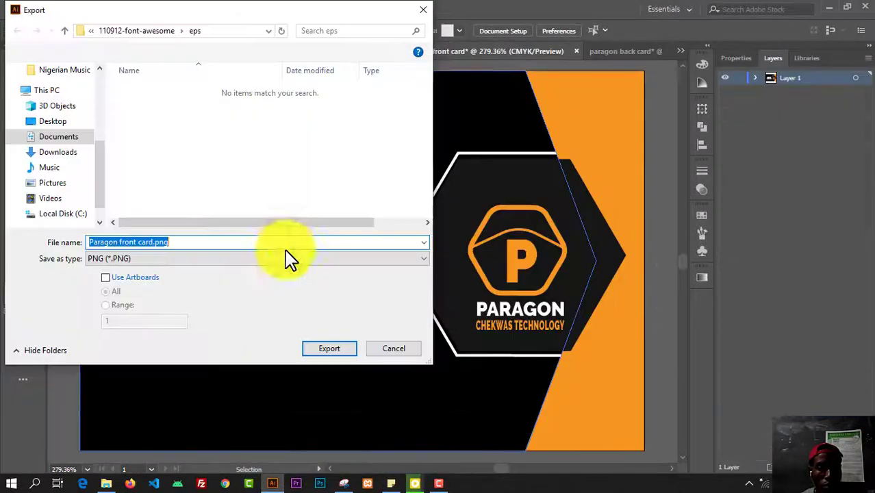
- Pick Desktop under Quick access as the folder for the Paragon front card PNG
scroll(58, 108, "up", 3)
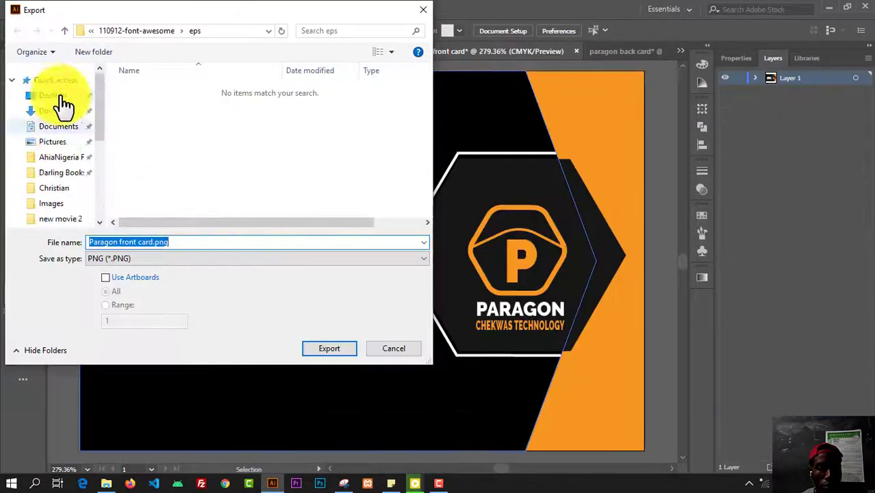
left_click(54, 96)
scroll(100, 166, "down", 3)
scroll(103, 137, "up", 5)
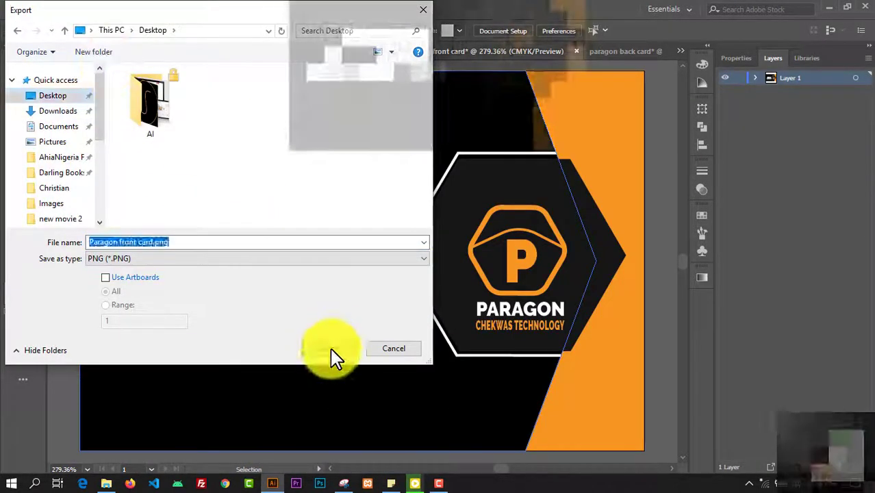